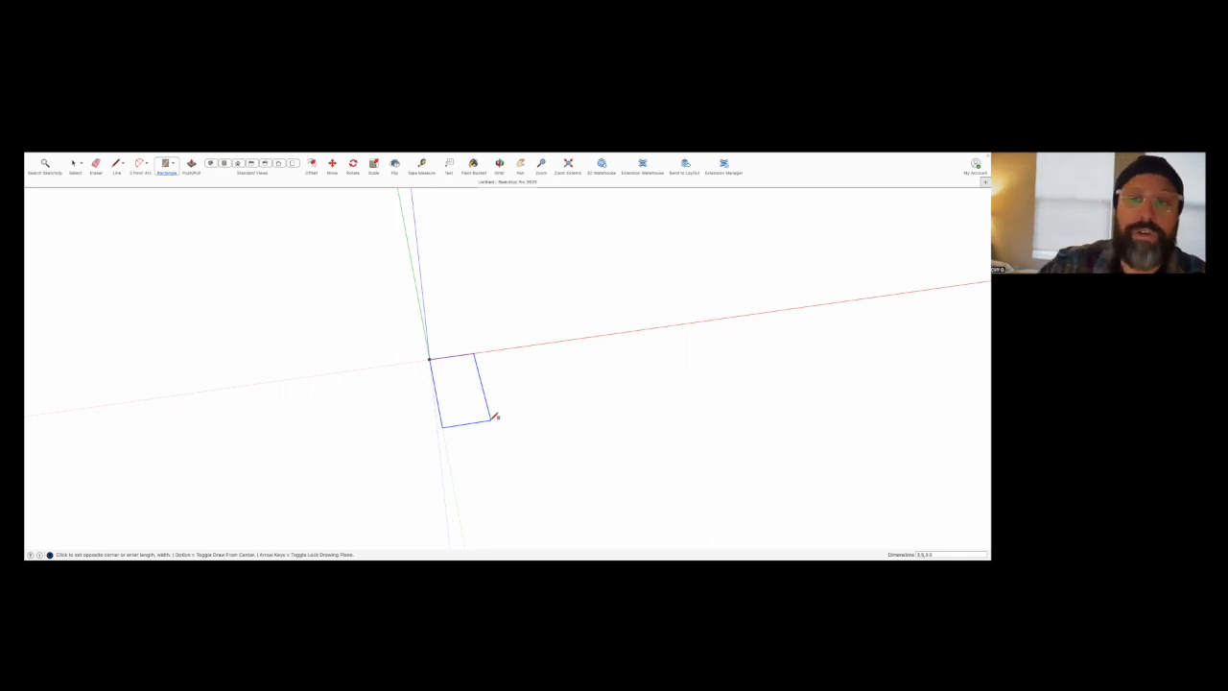
Draw a small rectangle on the ground plane with one corner at the origin as the leg's footprint.
left_click(465, 380)
key("space")
scroll(448, 376, "up", 1)
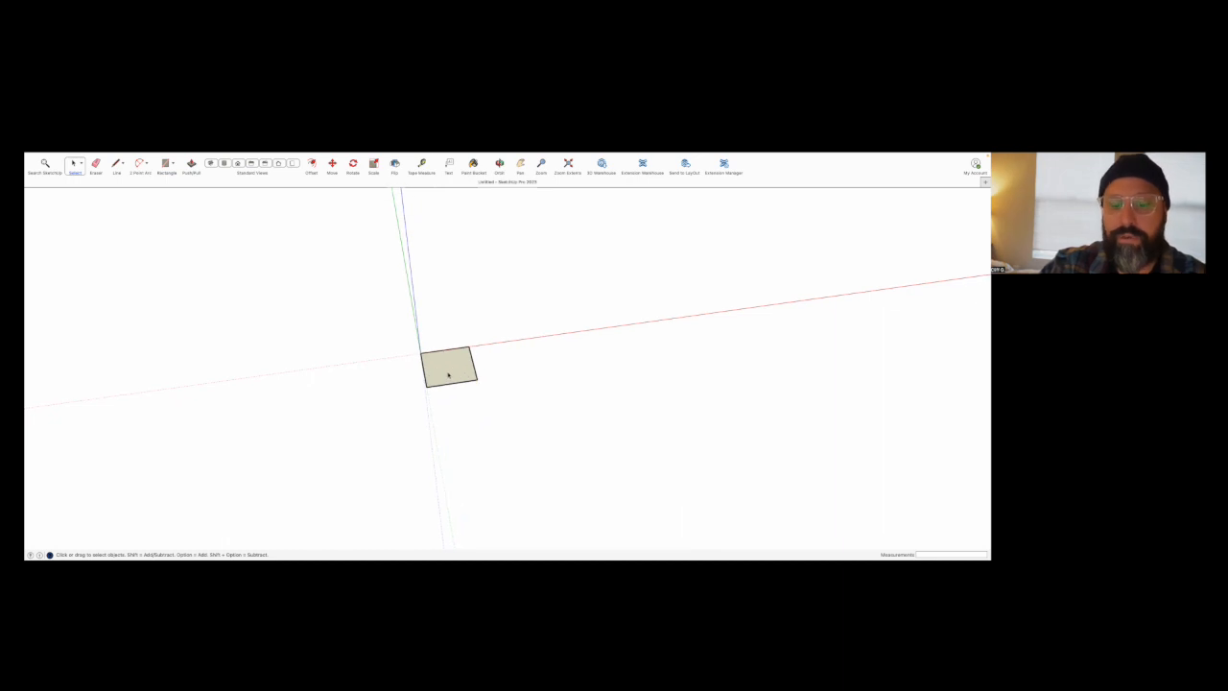
Extrude the rectangle upward with Push/Pull to form a tall leg.
key("p")
left_click(448, 374)
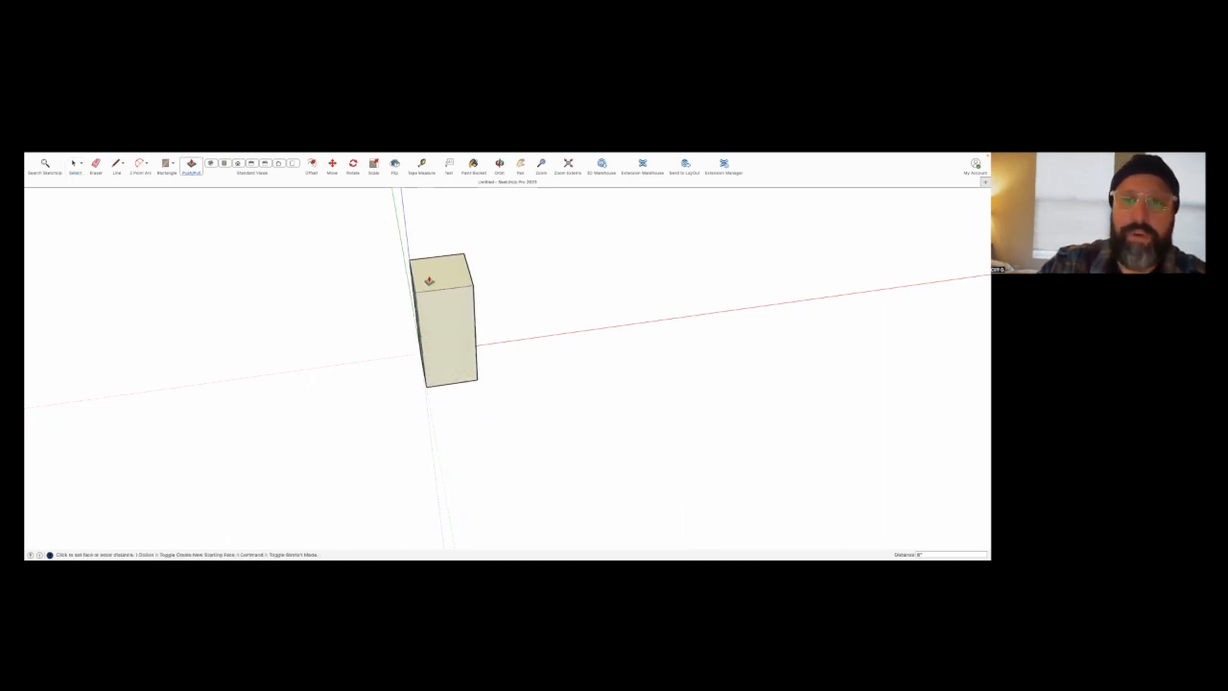
scroll(422, 288, "down", 1)
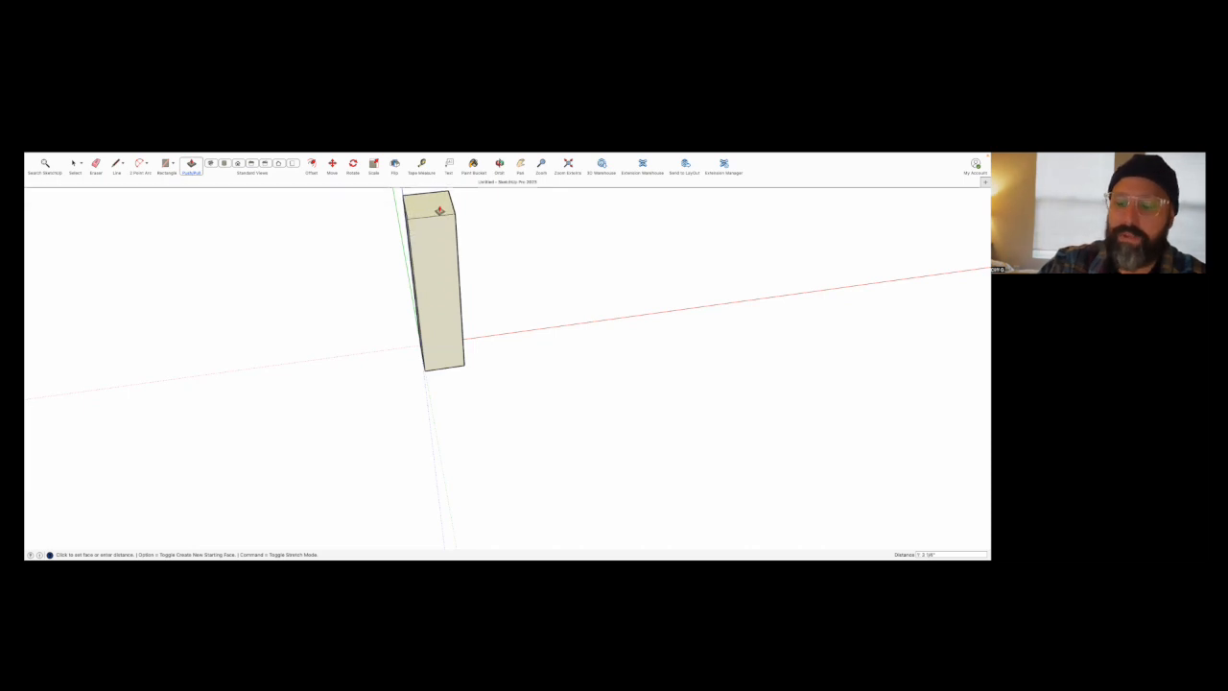
left_click(439, 205)
middle_click_drag(438, 282, 400, 340)
key("space")
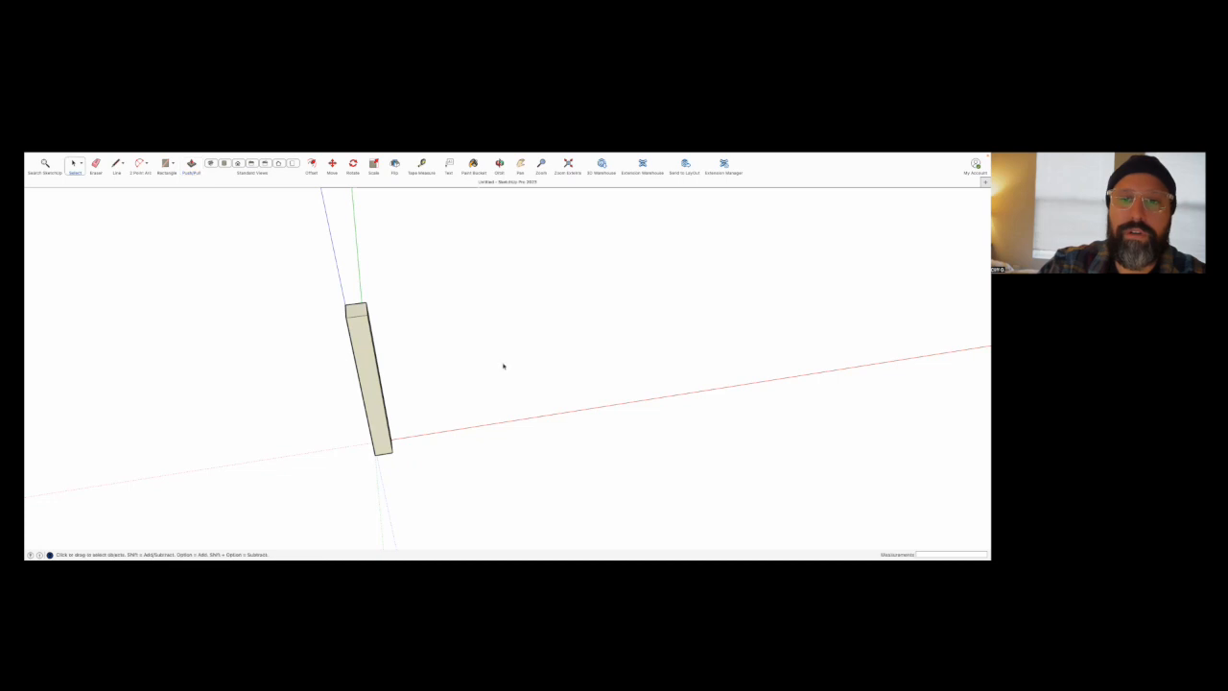
Copy the entire leg along the red axis to make a second leg, and measure across their outer edges.
left_click_drag(338, 301, 439, 482)
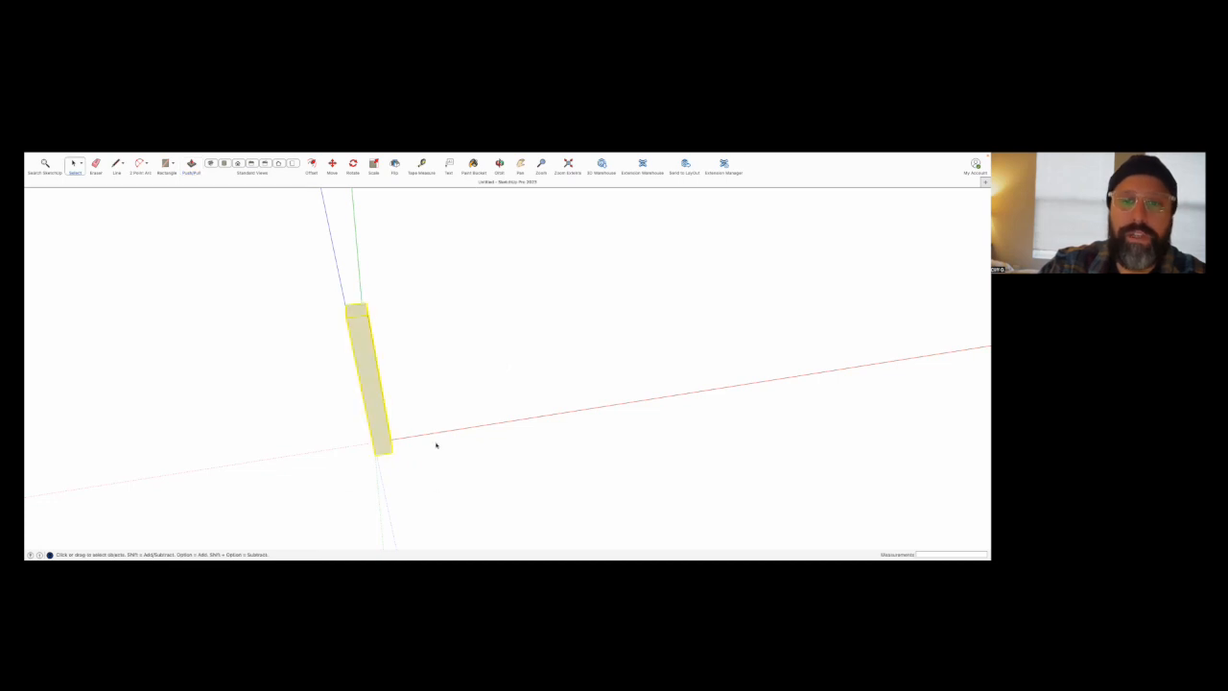
key("m")
left_click(391, 449)
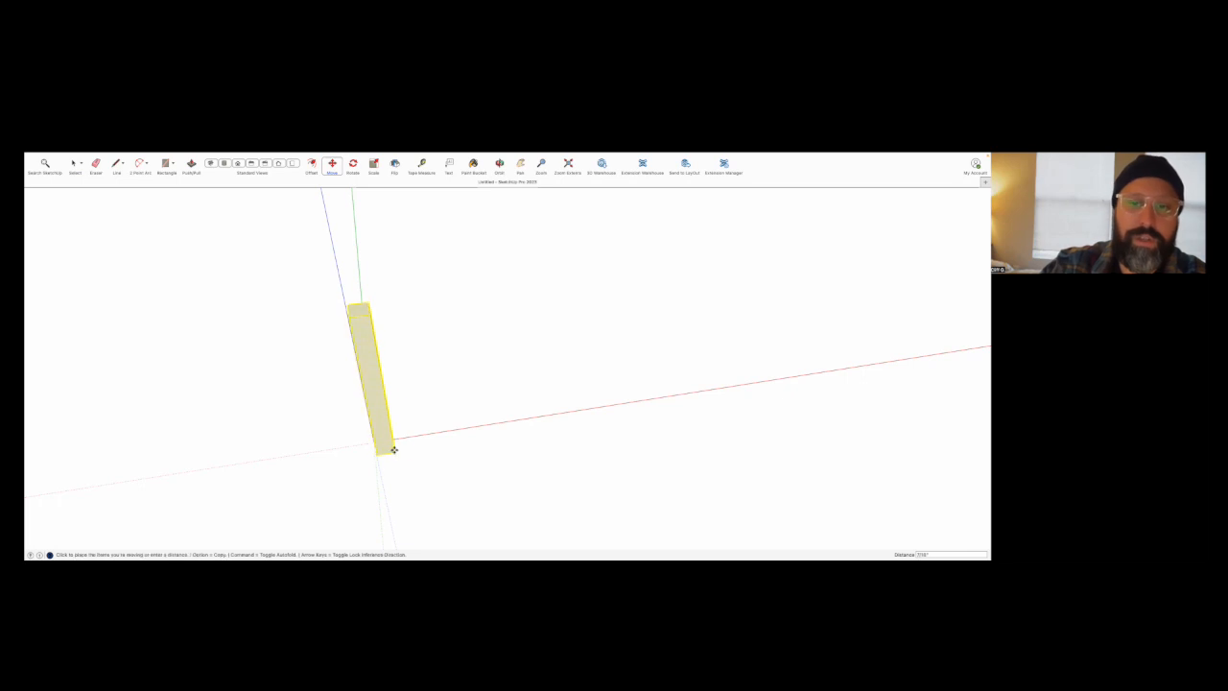
key("alt")
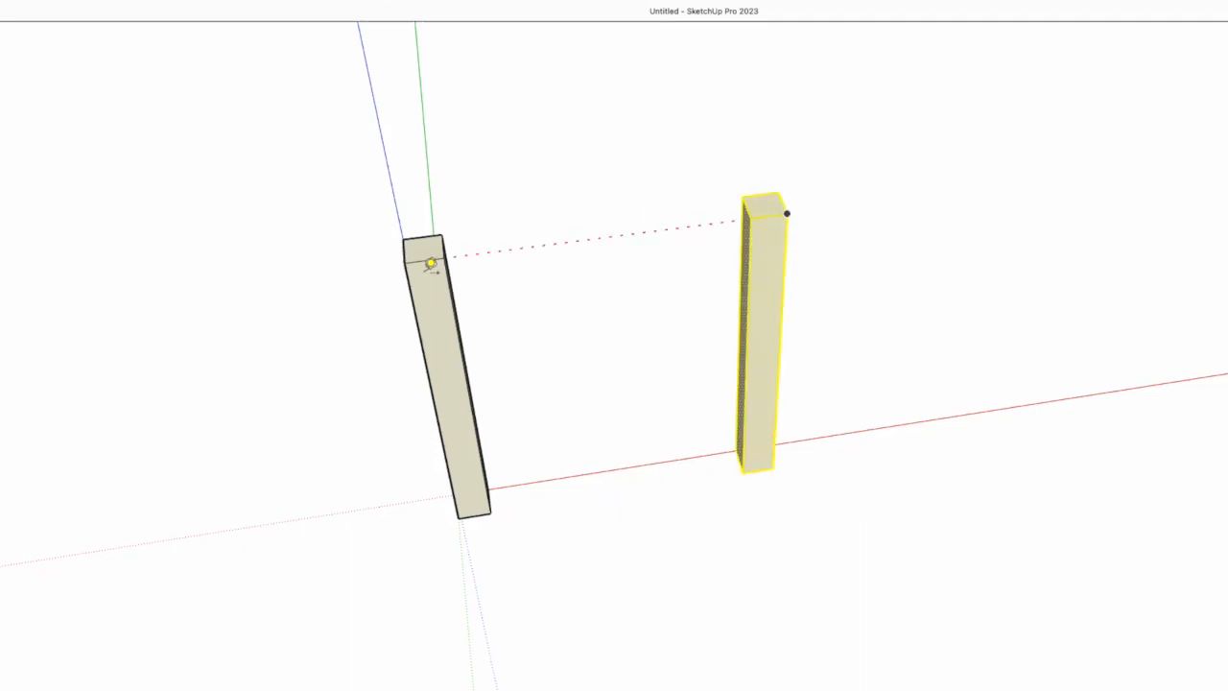
left_click(425, 265)
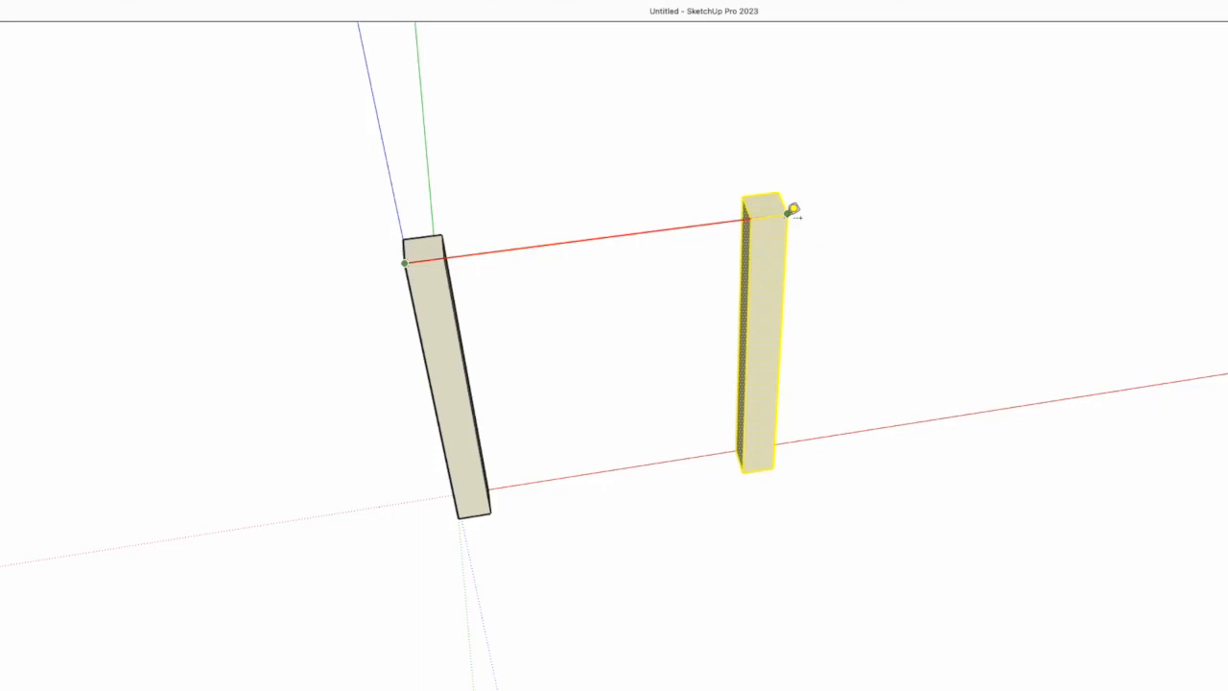
Copy both legs together 66 inches along the green axis to make the opposite pair.
left_click_drag(412, 212, 863, 622)
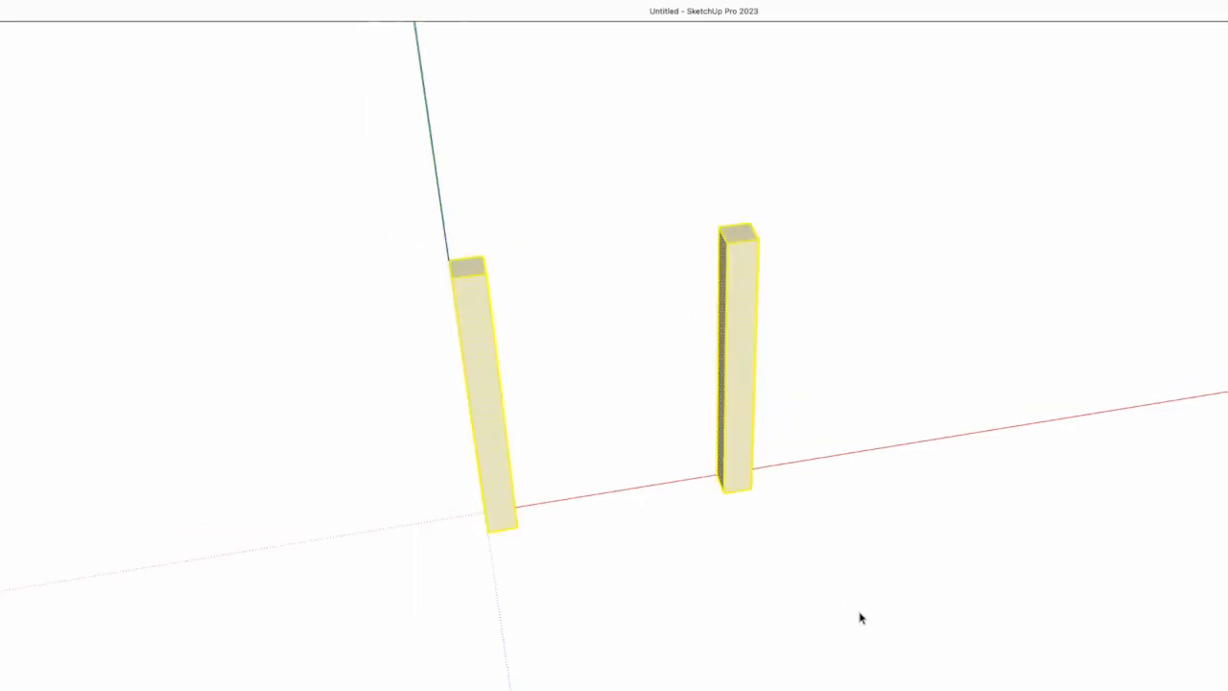
left_click(486, 529)
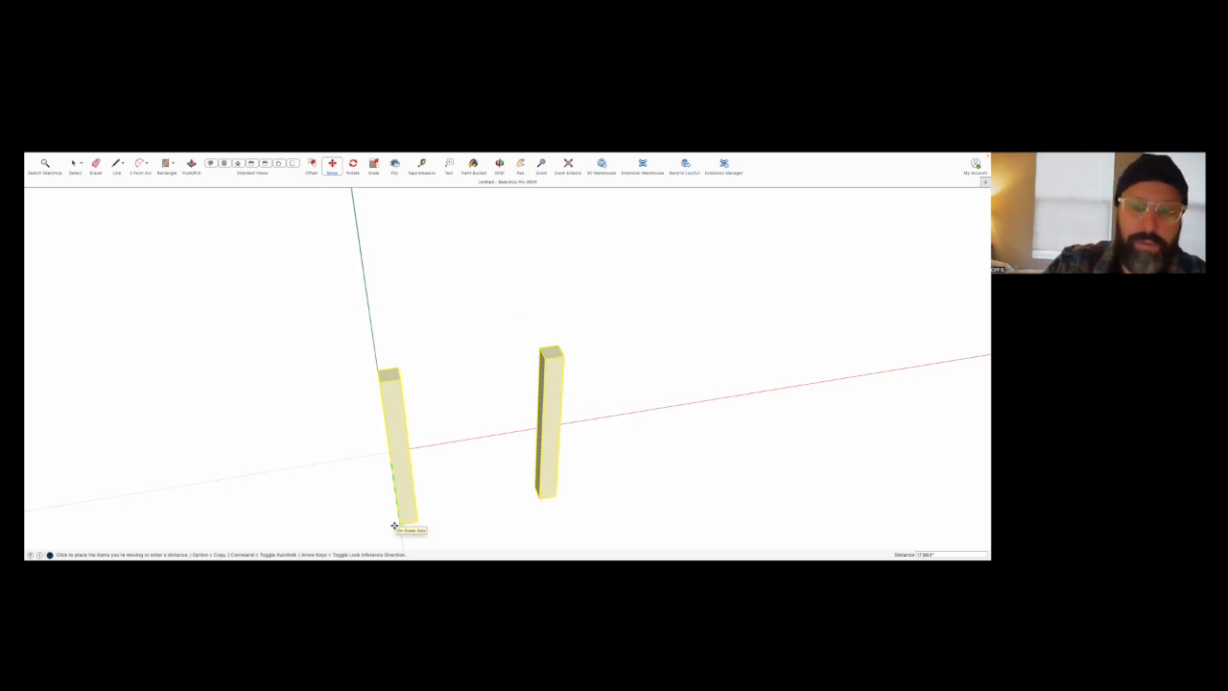
key("alt")
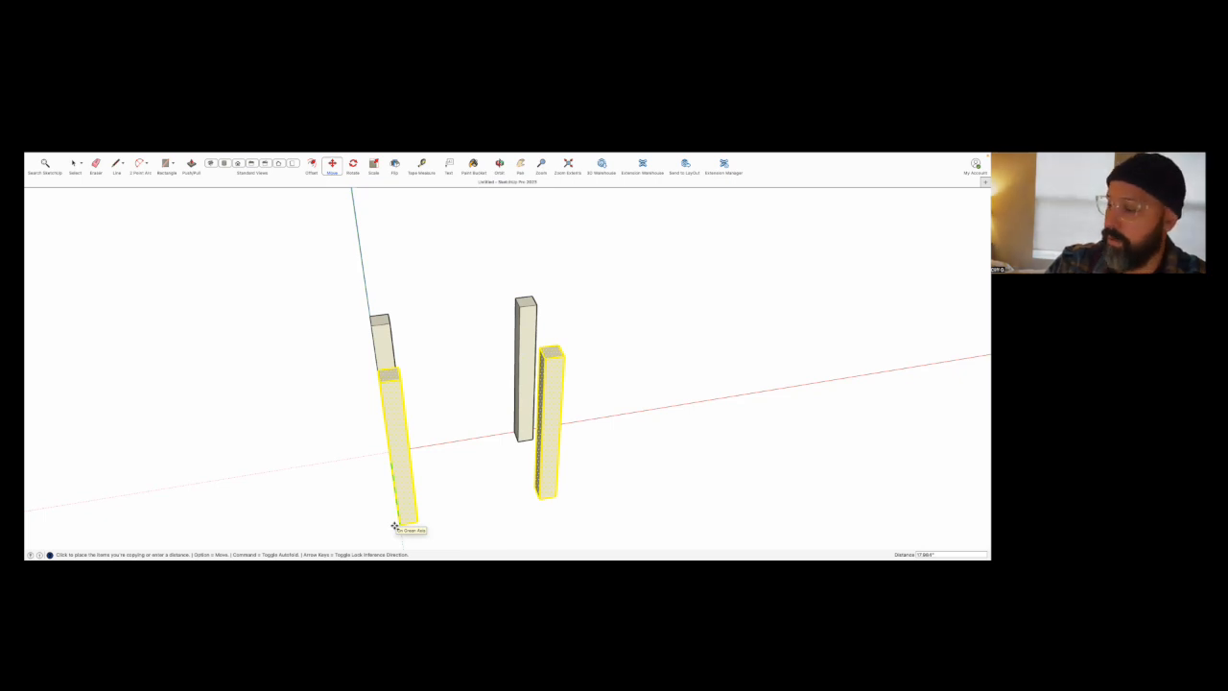
type("66.000")
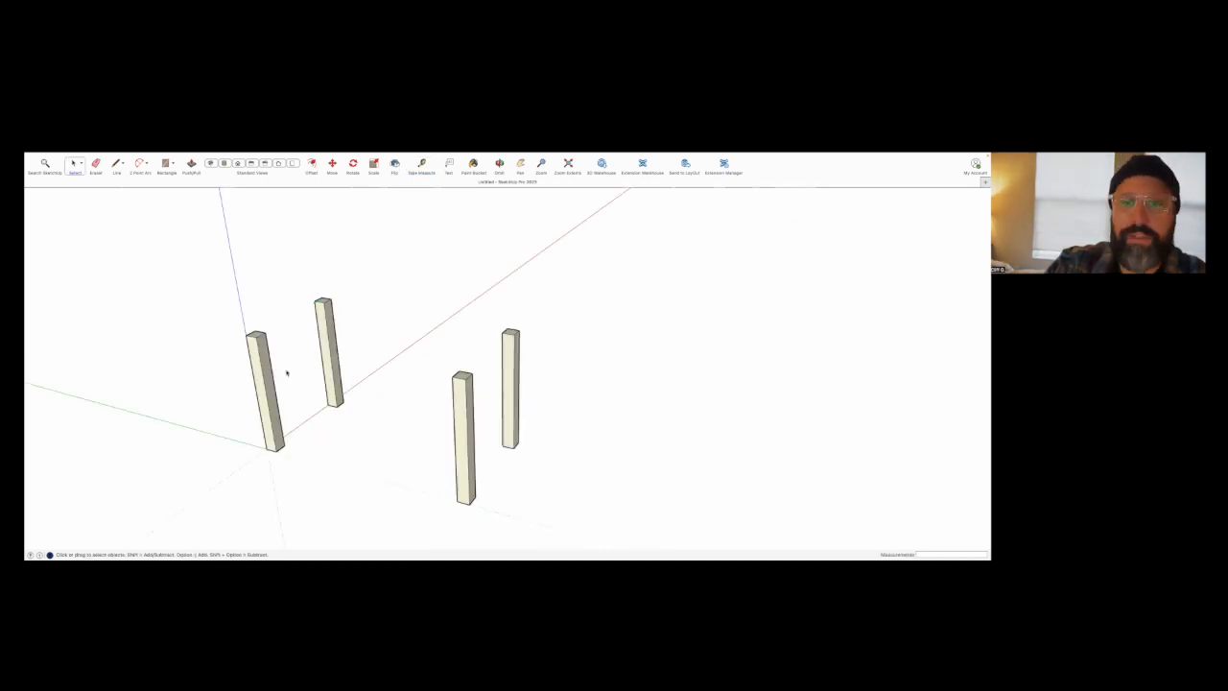
Select all four legs and combine them into a single group.
middle_click_drag(285, 373, 317, 398)
scroll(297, 290, "down", 3)
mouse_move(281, 261)
left_mouse_down()
mouse_move(527, 428)
mouse_move(551, 464)
mouse_move(335, 351)
mouse_move(281, 263)
left_mouse_up()
left_click(485, 457)
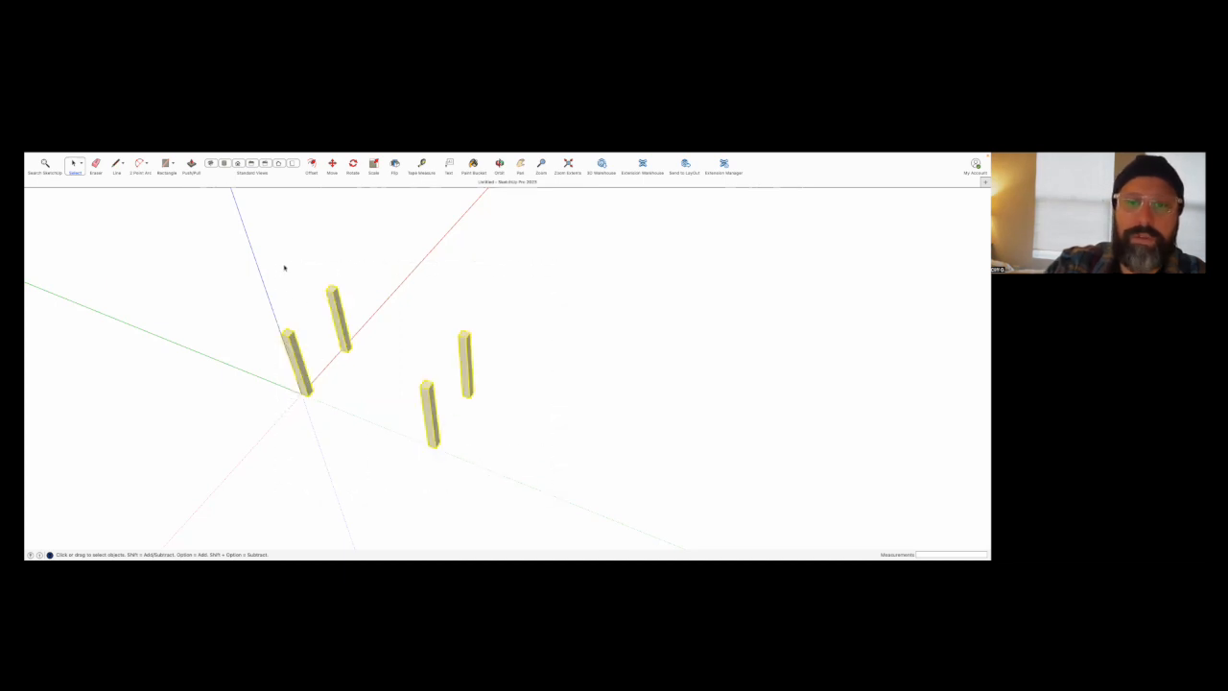
right_click(290, 339)
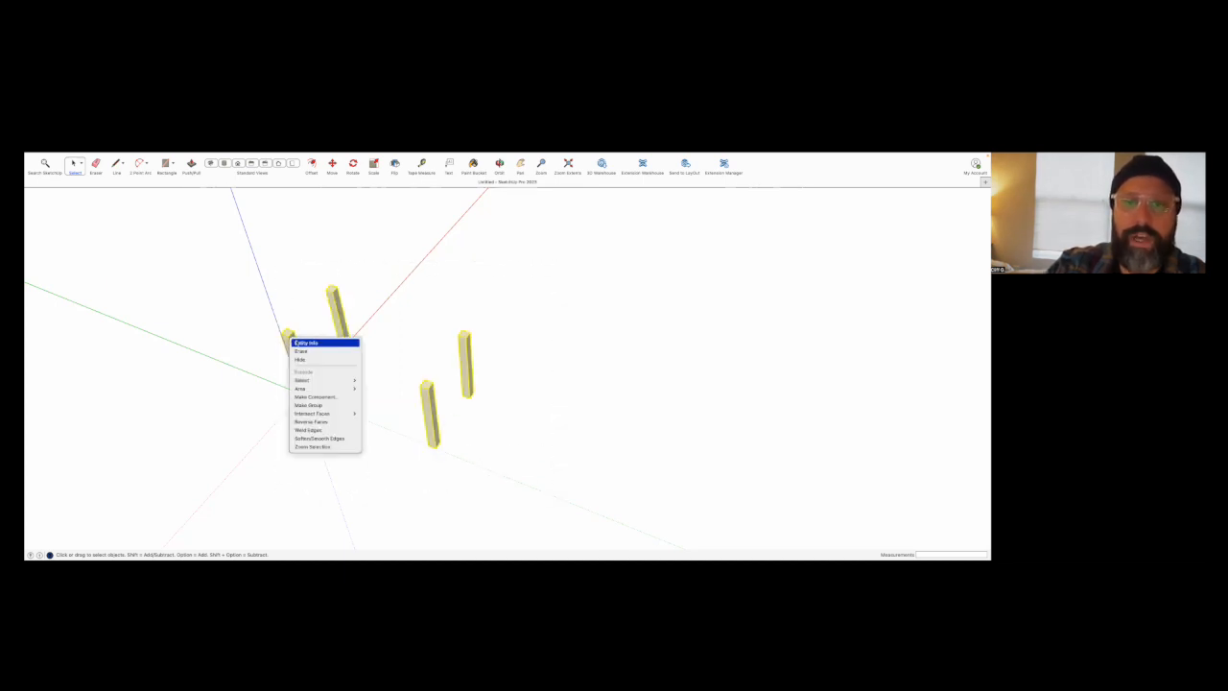
left_click(337, 405)
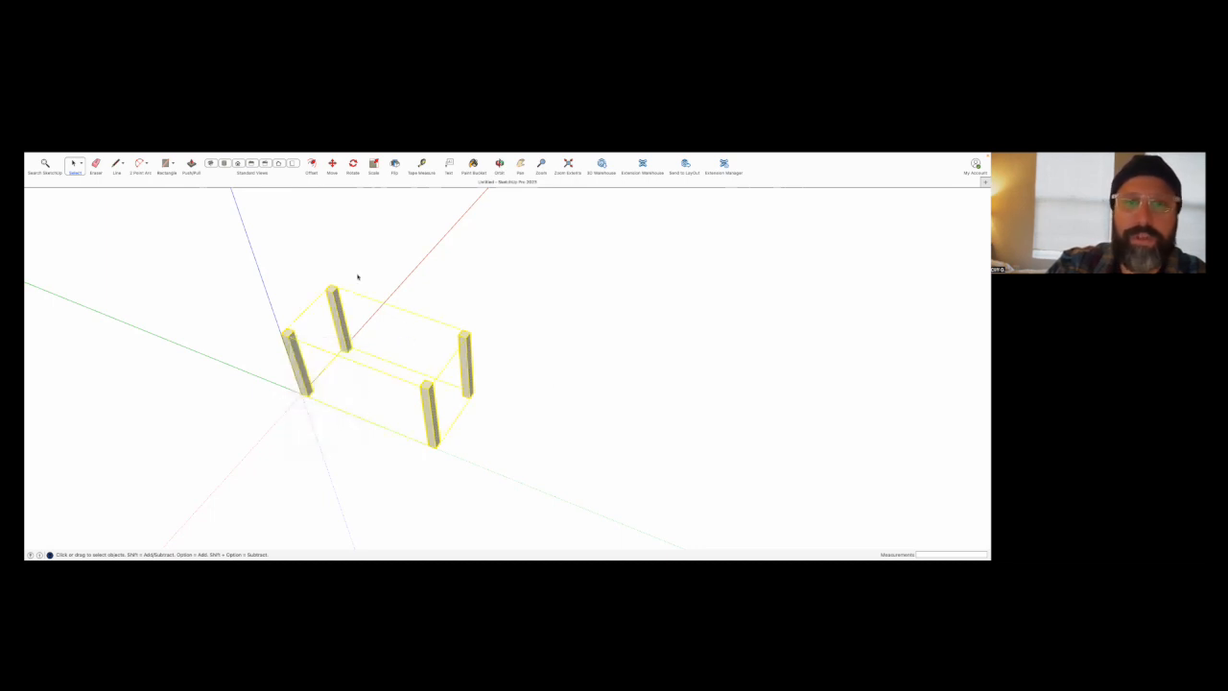
Show the Outliner, rename the legs' group as "legs", and place the Outliner clear of the model.
left_click(199, 156)
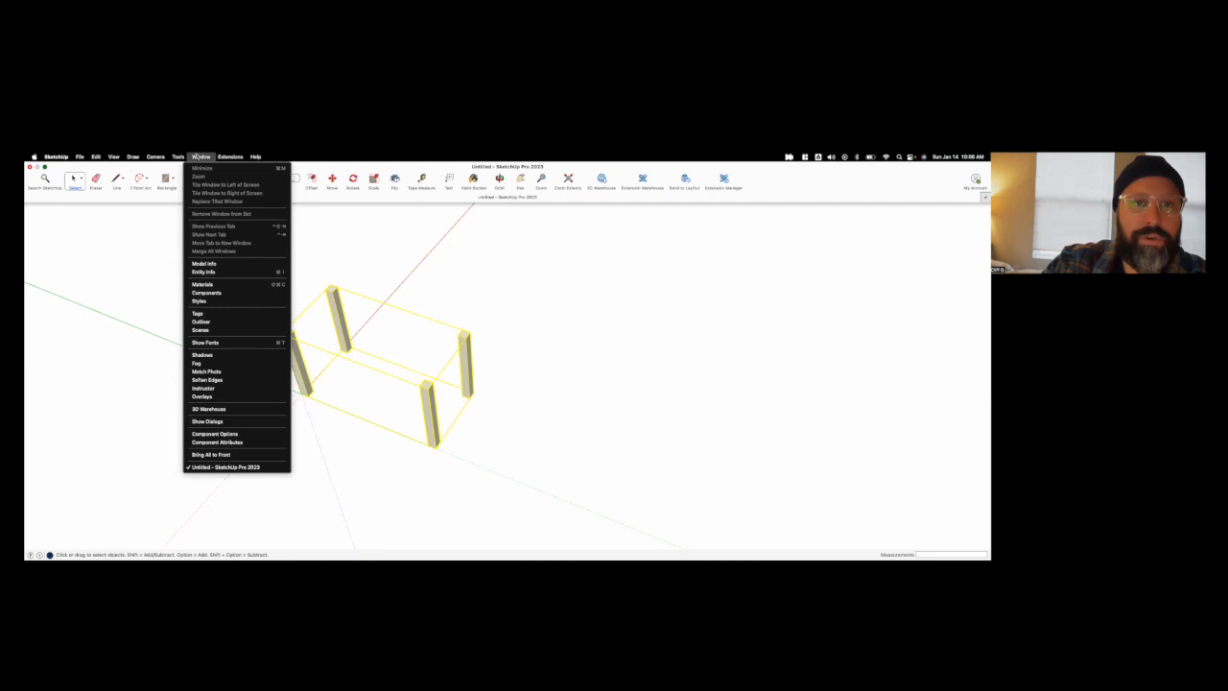
left_click(219, 321)
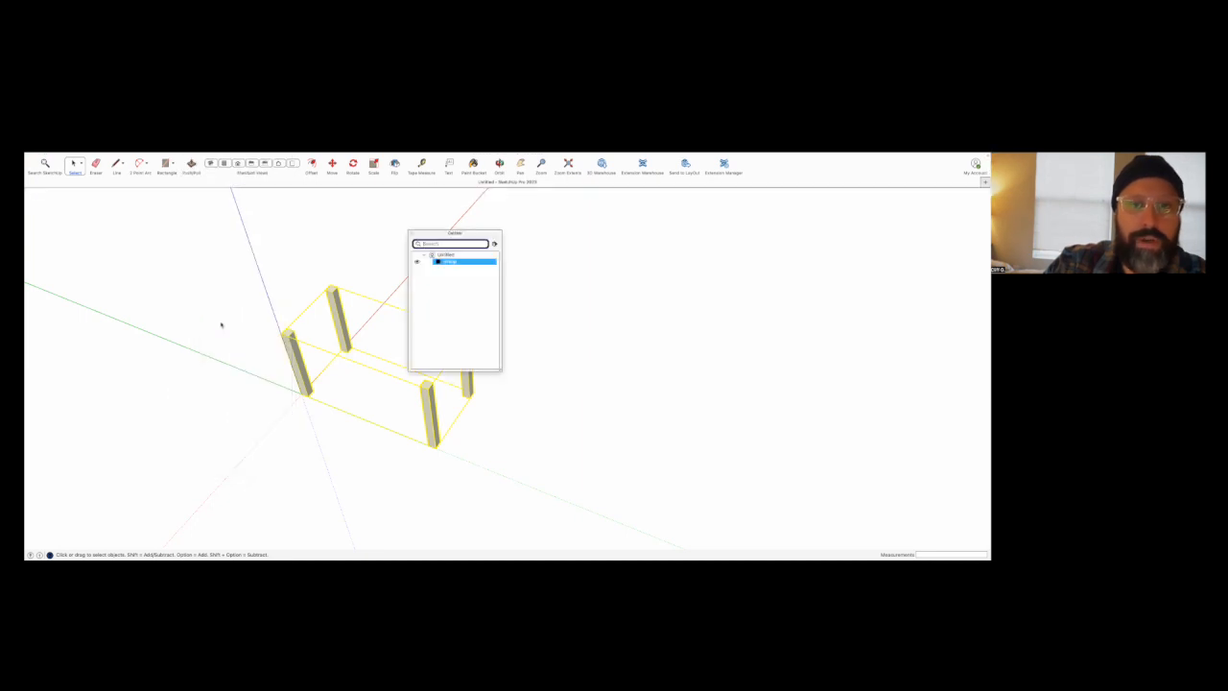
left_click(451, 262)
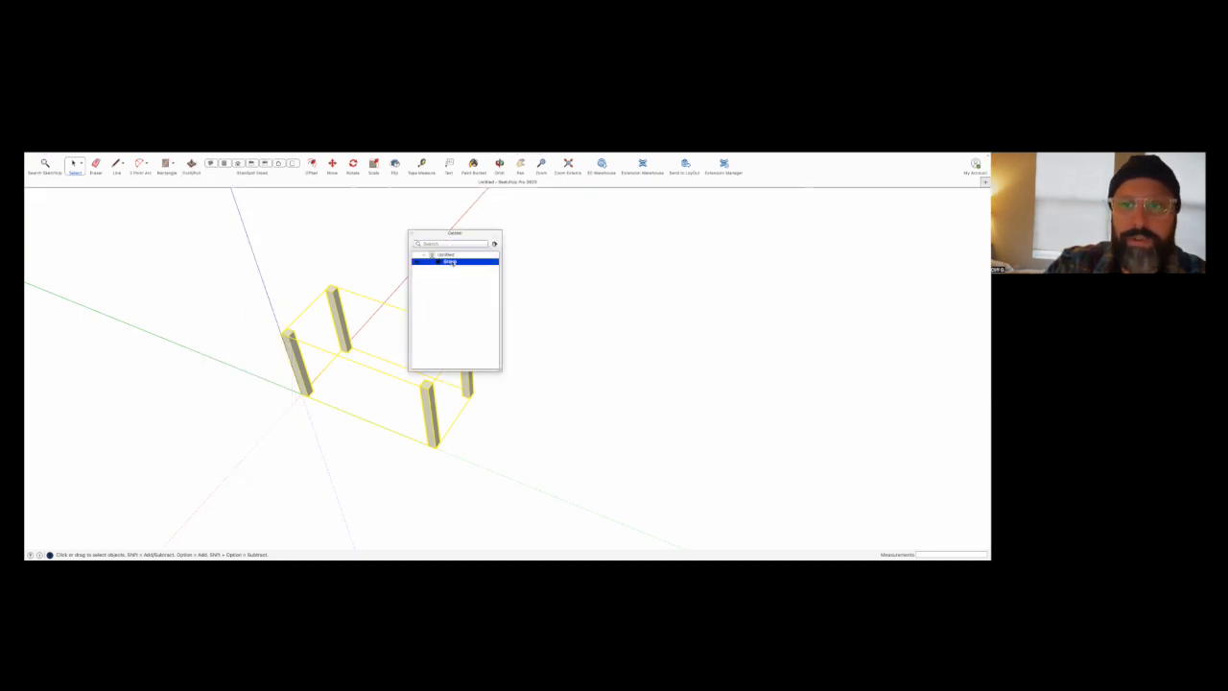
right_click(452, 261)
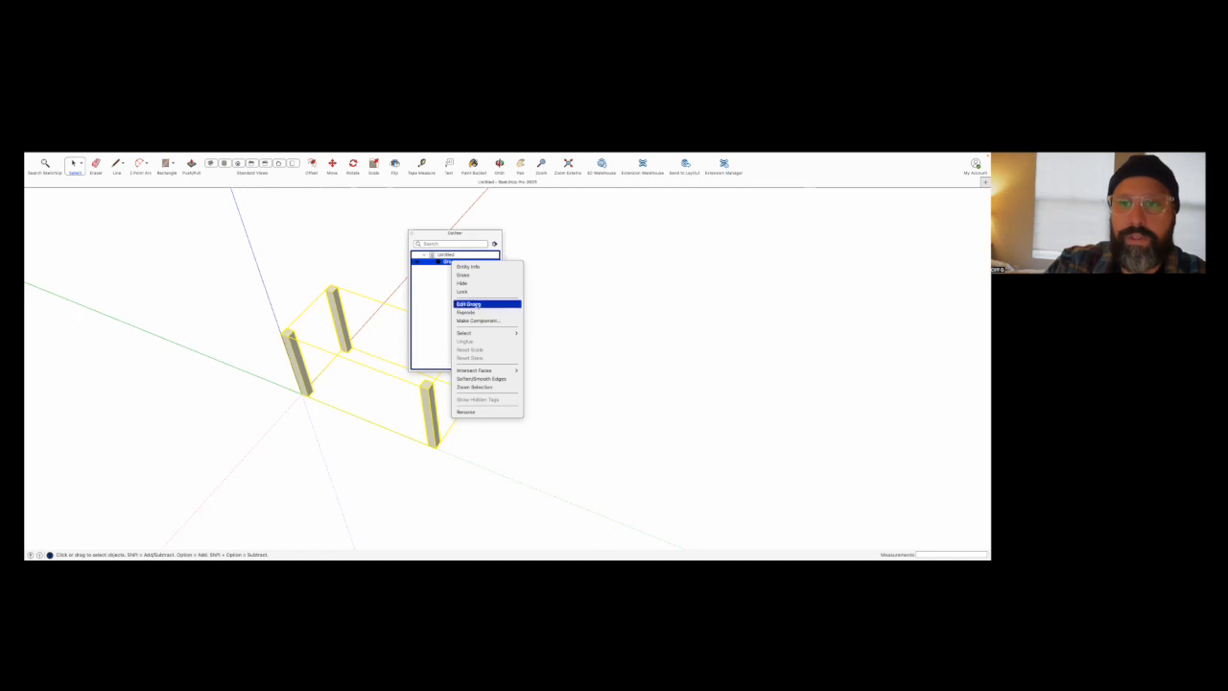
left_click(481, 412)
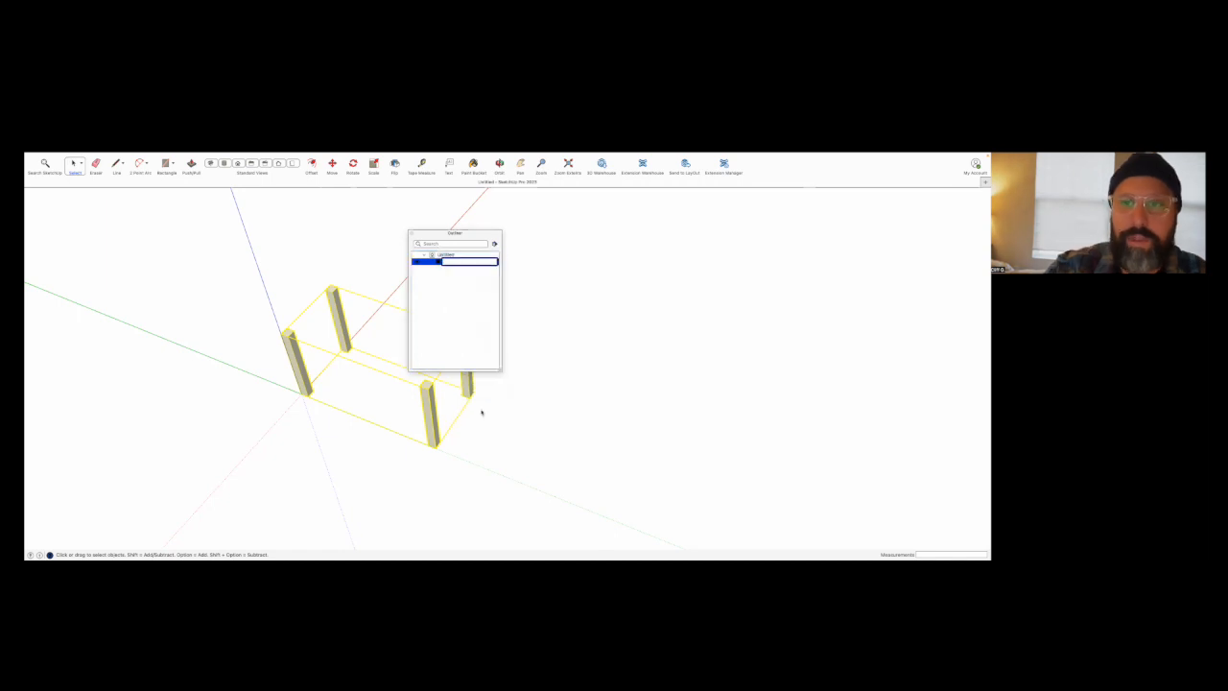
type("legs")
key("Return")
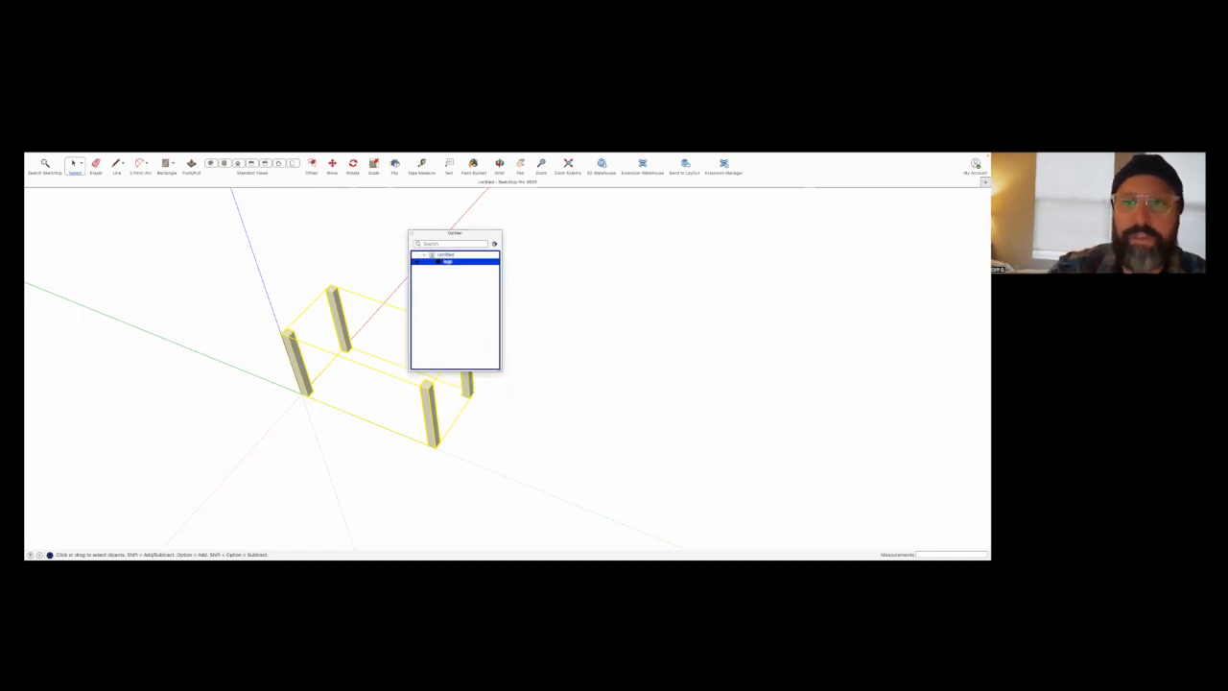
left_click_drag(457, 234, 826, 174)
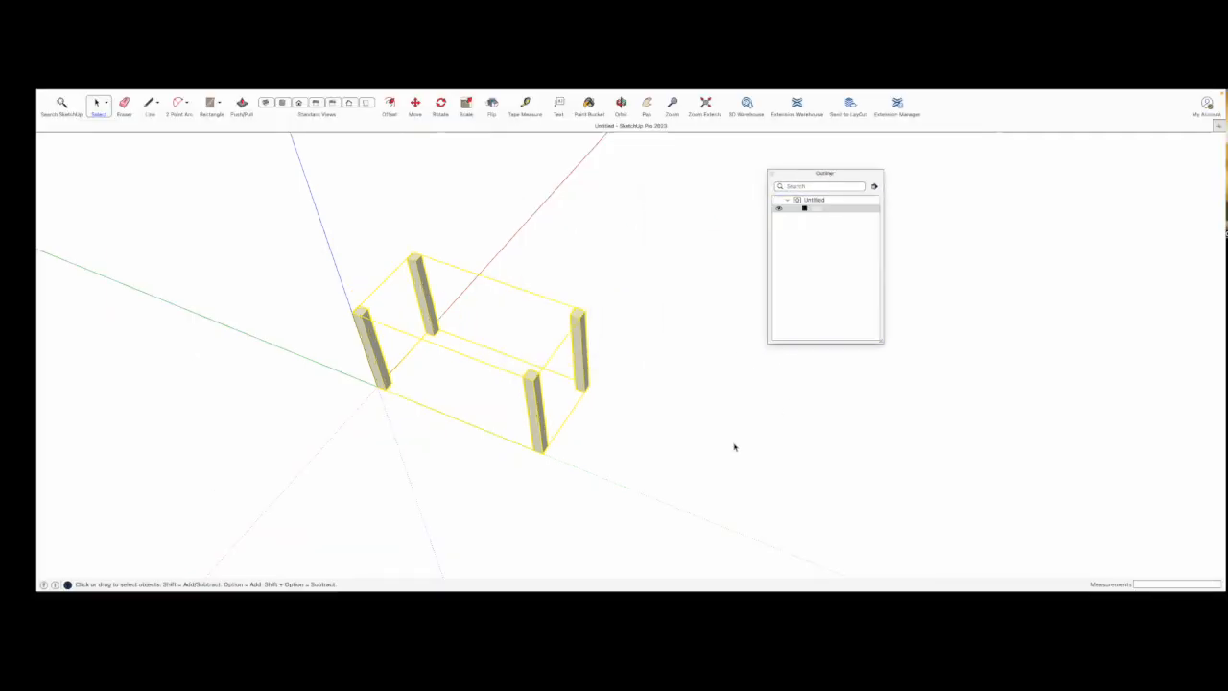
left_click(680, 455)
Draw a vertical rectangle about 32.5 by 2.67 inches across the outer faces of the two nearest legs, just above their feet.
middle_click_drag(609, 369, 539, 270)
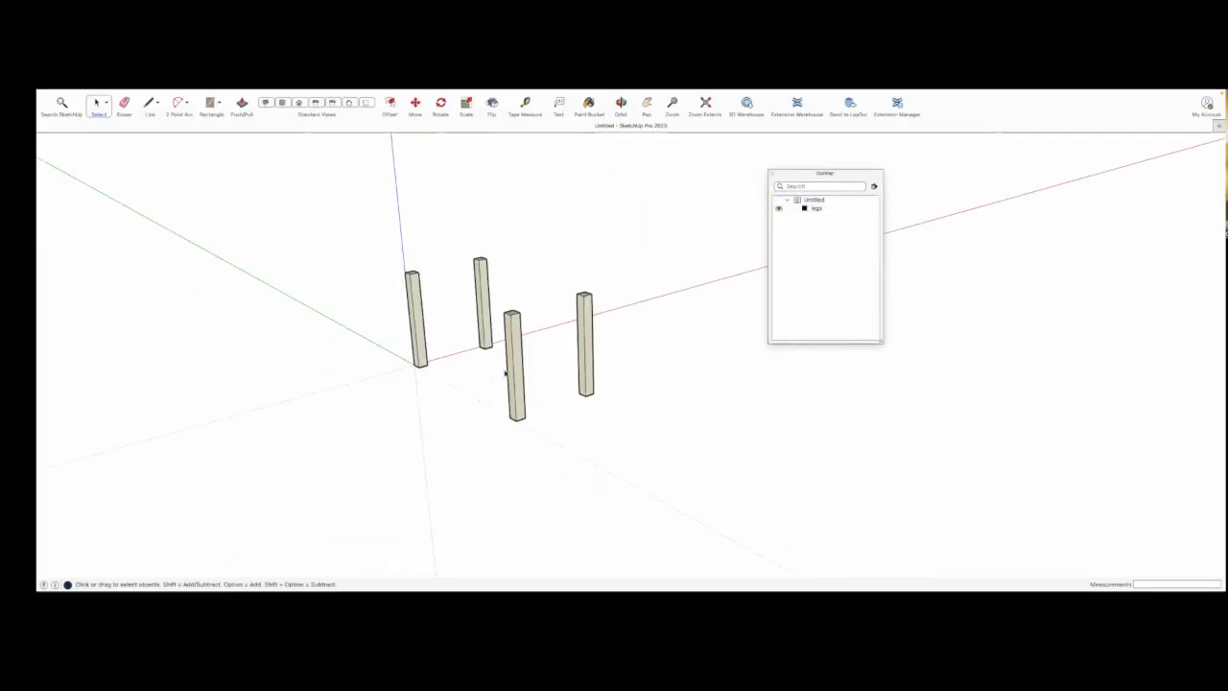
scroll(506, 372, "up", 5)
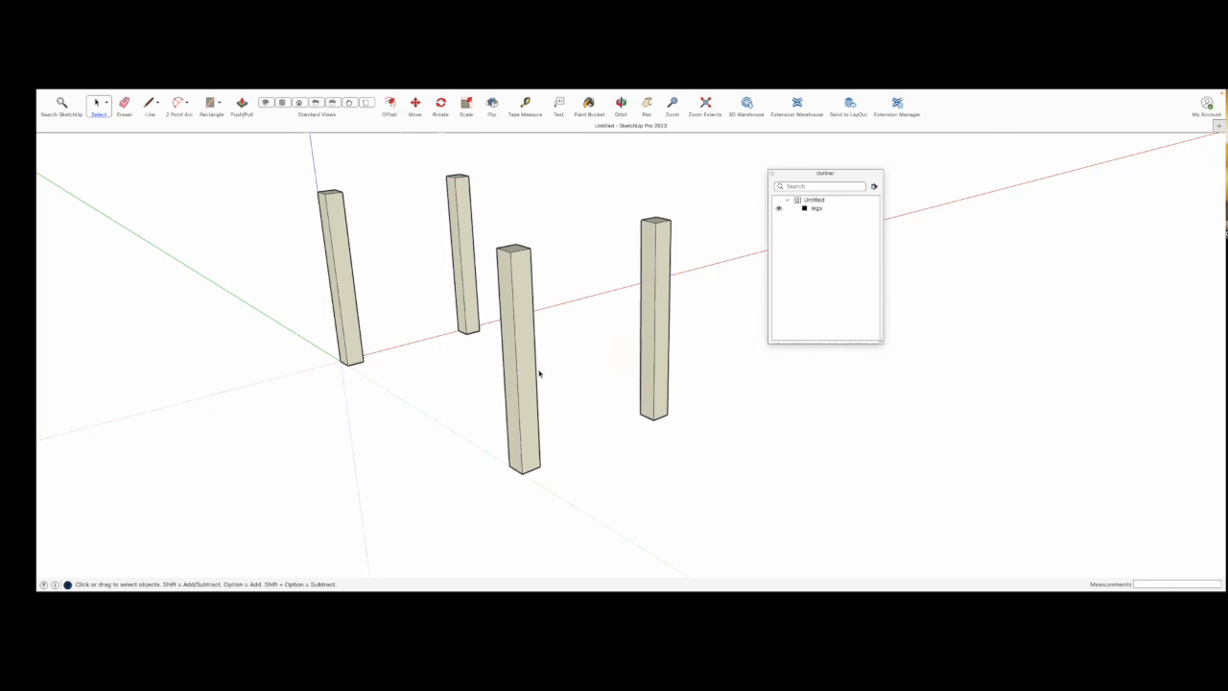
scroll(567, 419, "up", 3)
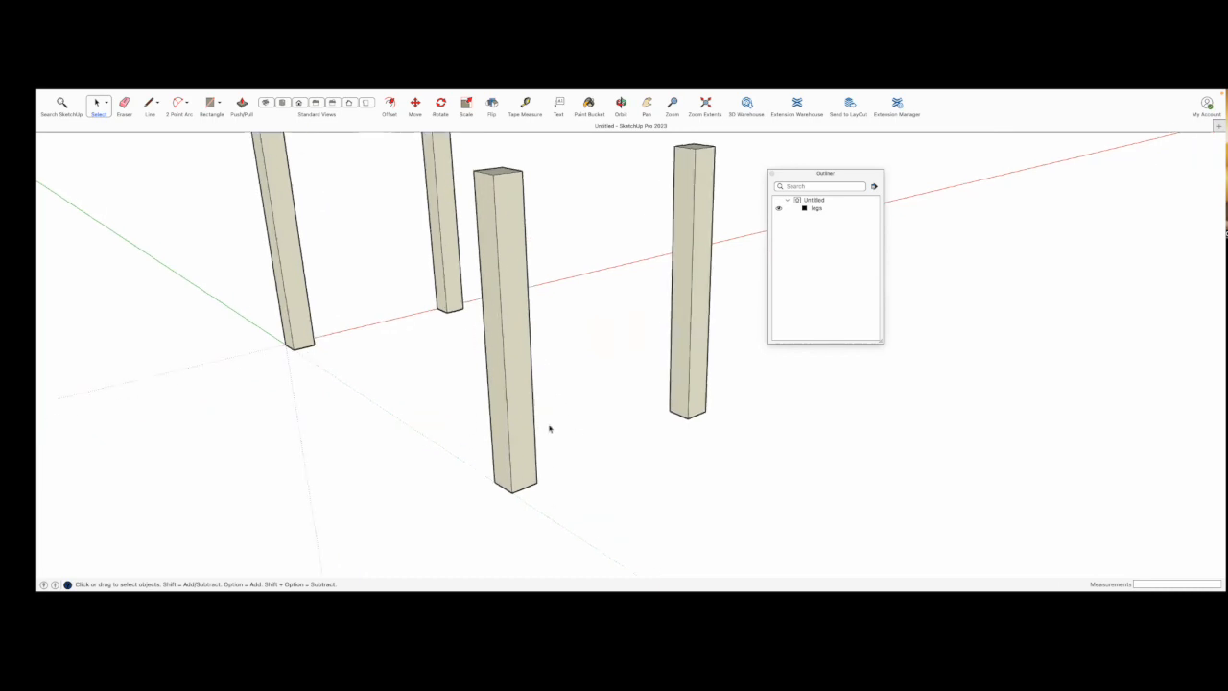
key("r")
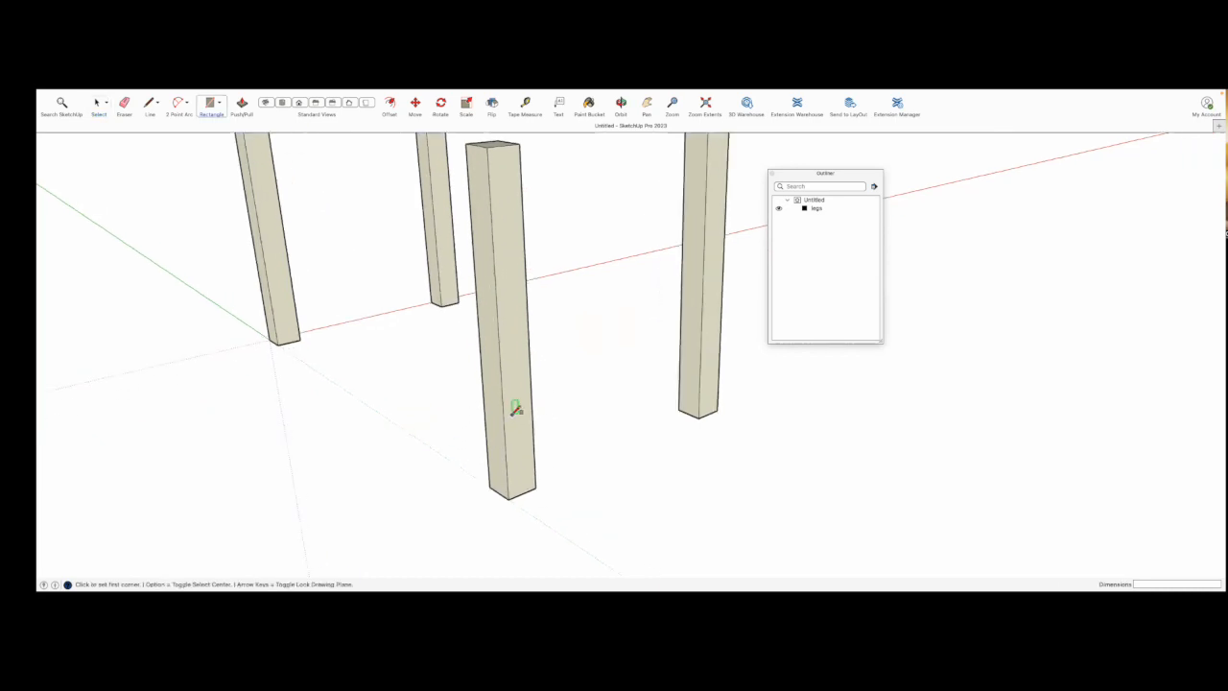
left_click(506, 447)
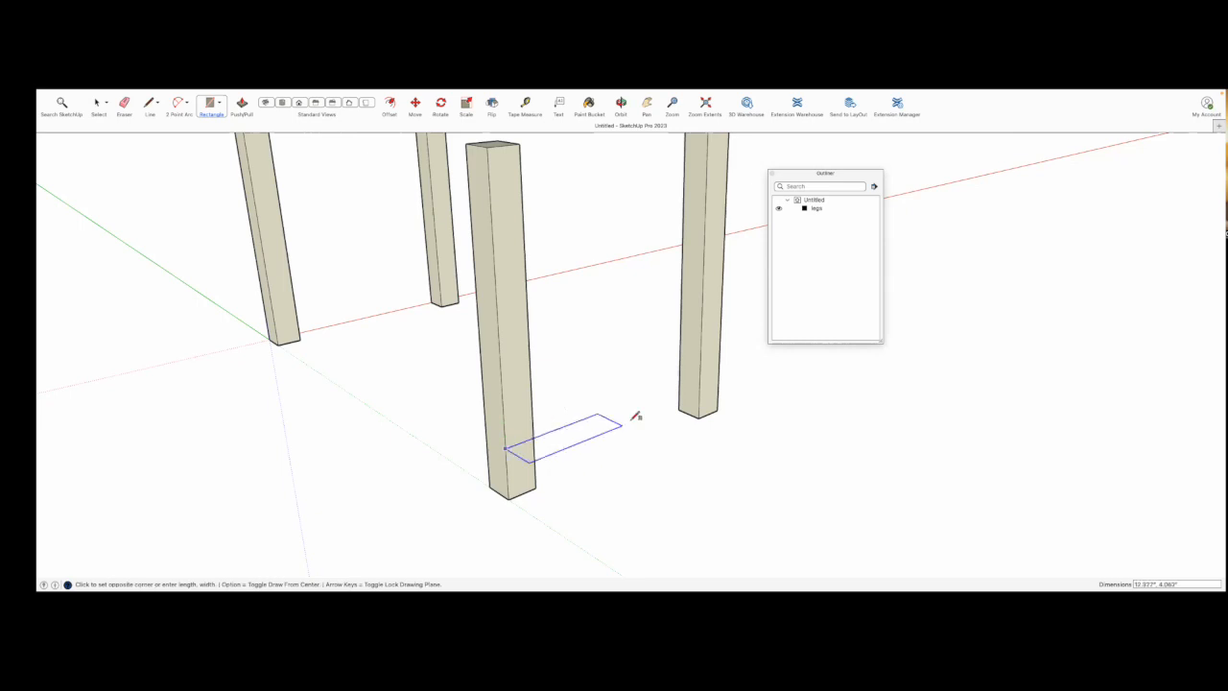
left_click(722, 348)
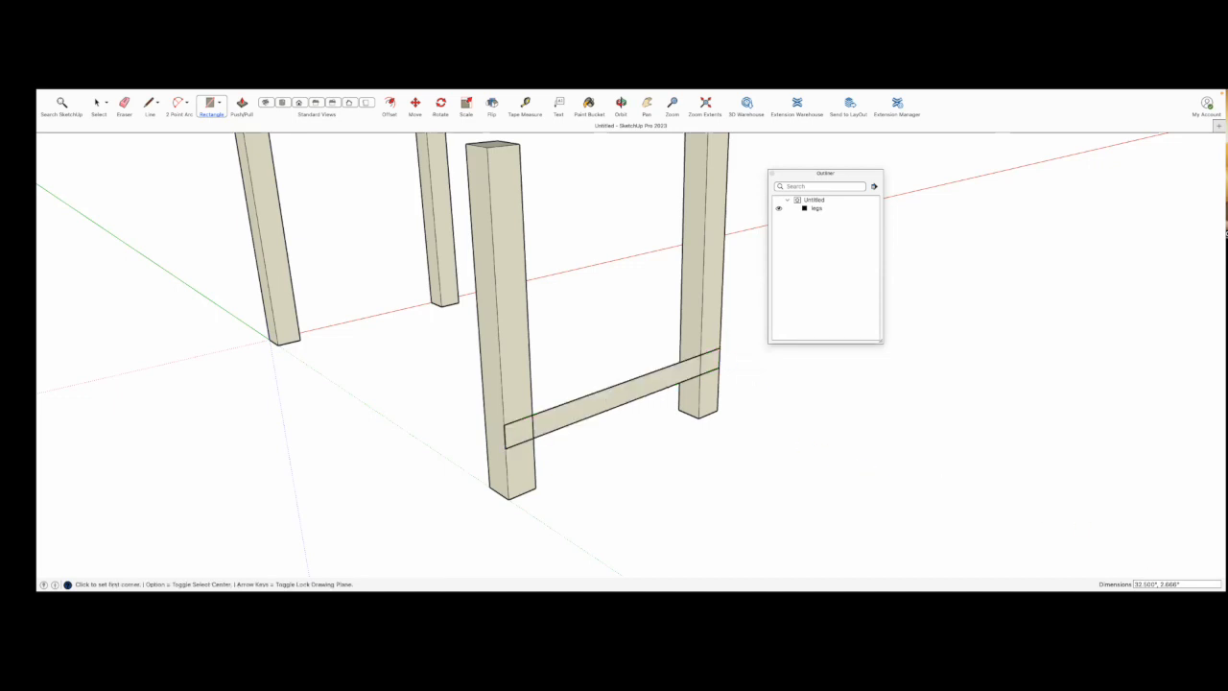
Set the new rail rectangle's height to 2 inches, keeping its length at 32.5 inches.
left_click_drag(1182, 584, 1161, 584)
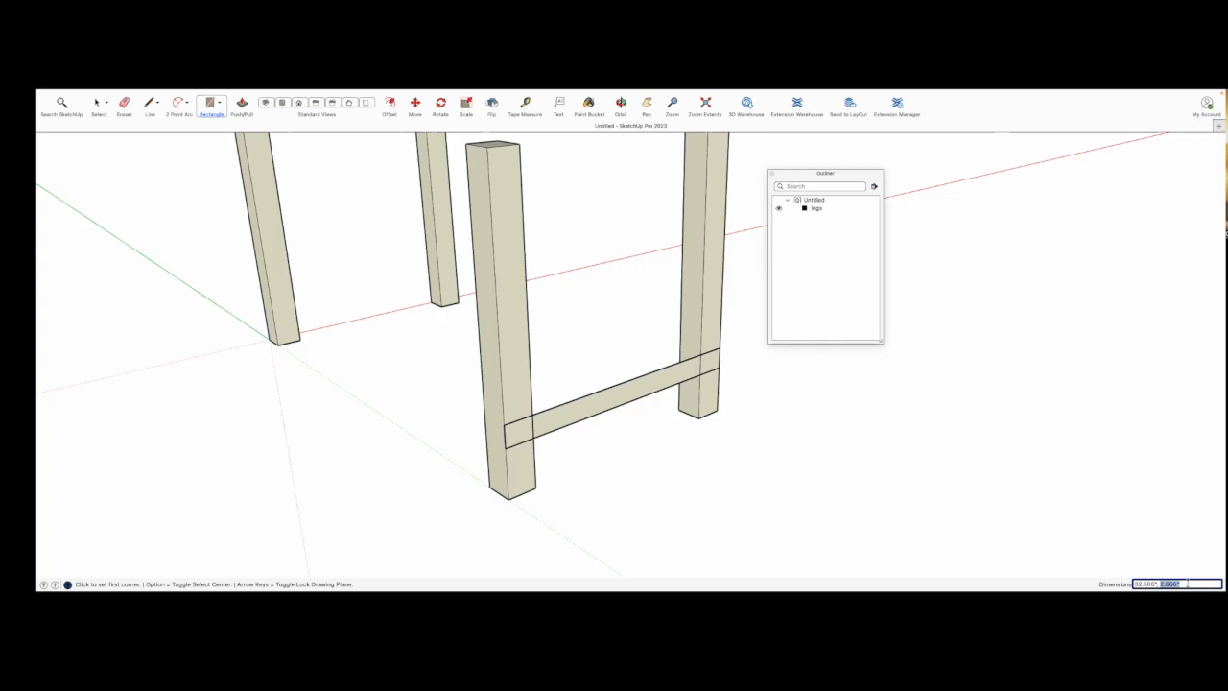
type("2")
key("Return")
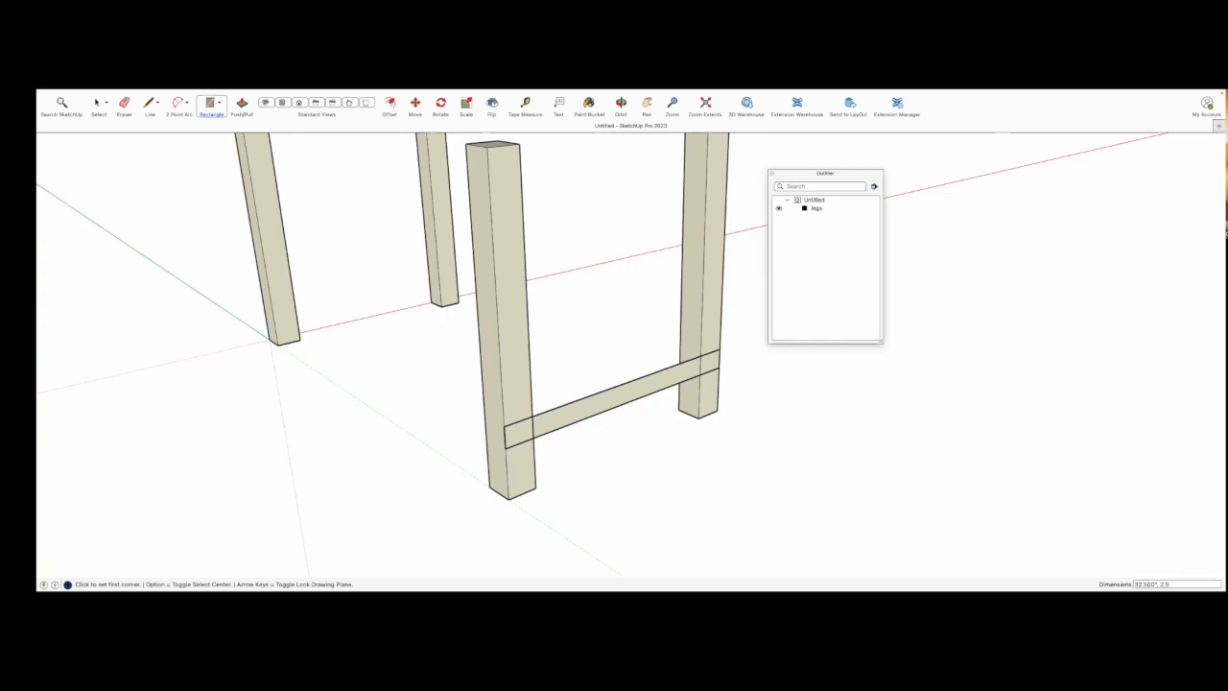
key("space")
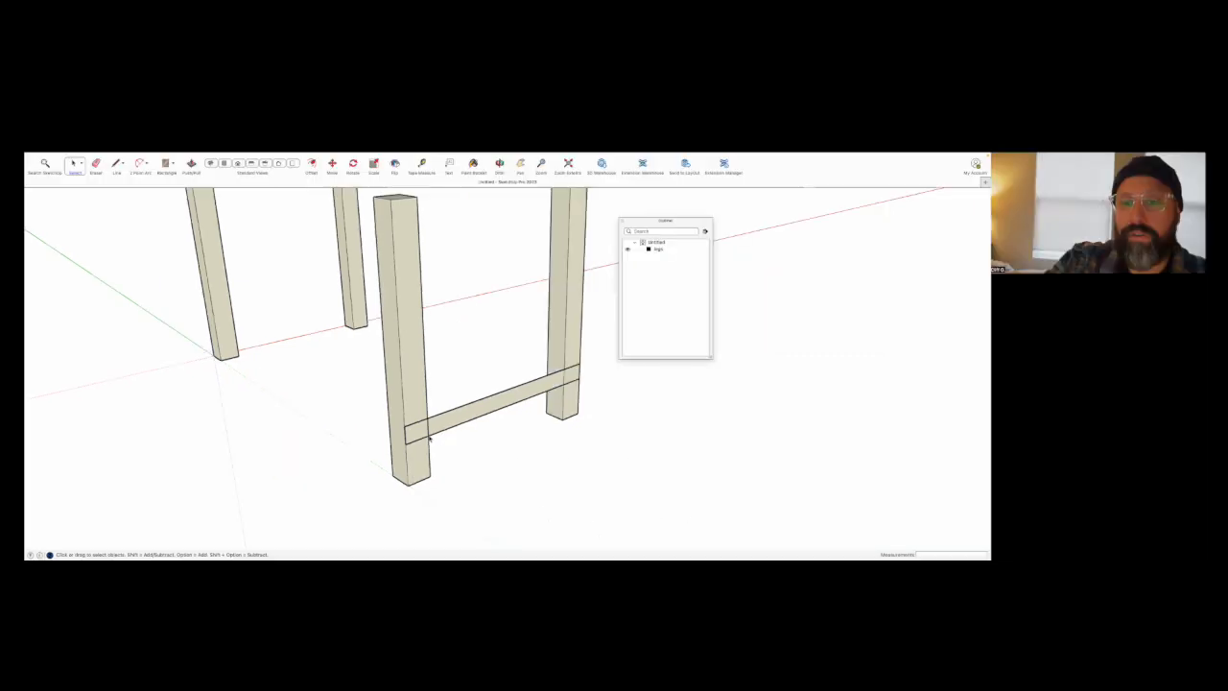
Extrude the rail rectangle inward with Push/Pull so it passes into both legs, and inspect the joints.
middle_click_drag(486, 418, 525, 383)
key("p")
left_click(525, 383)
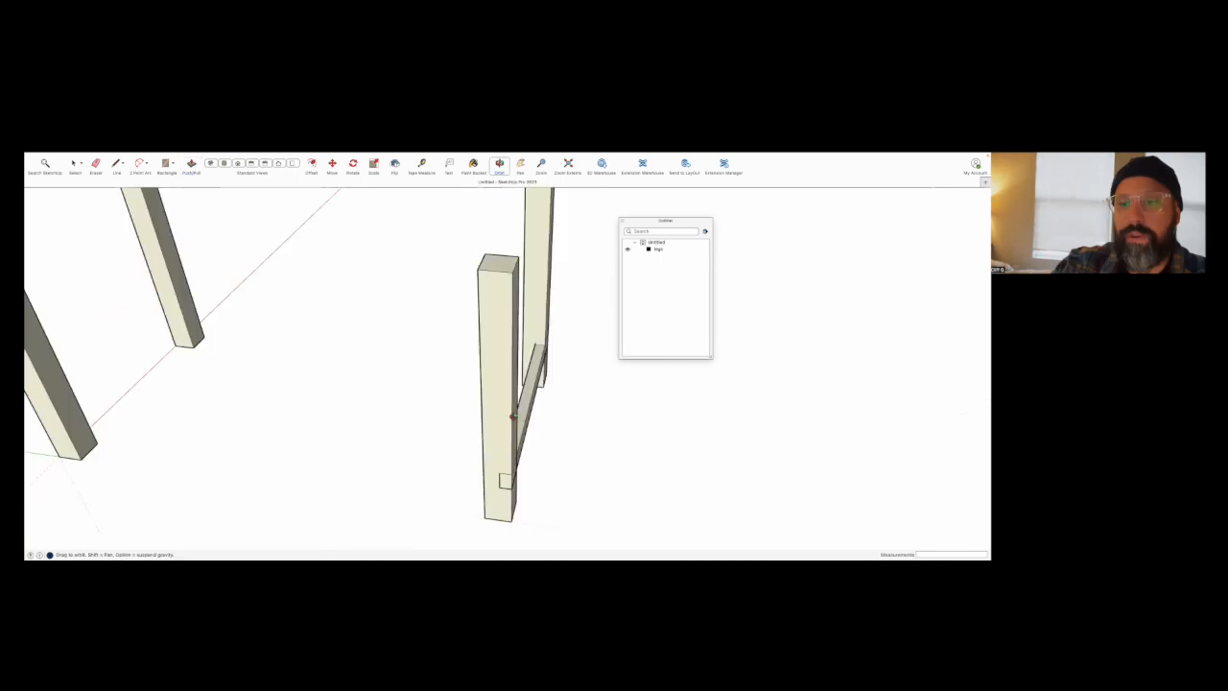
middle_click_drag(515, 417, 456, 464)
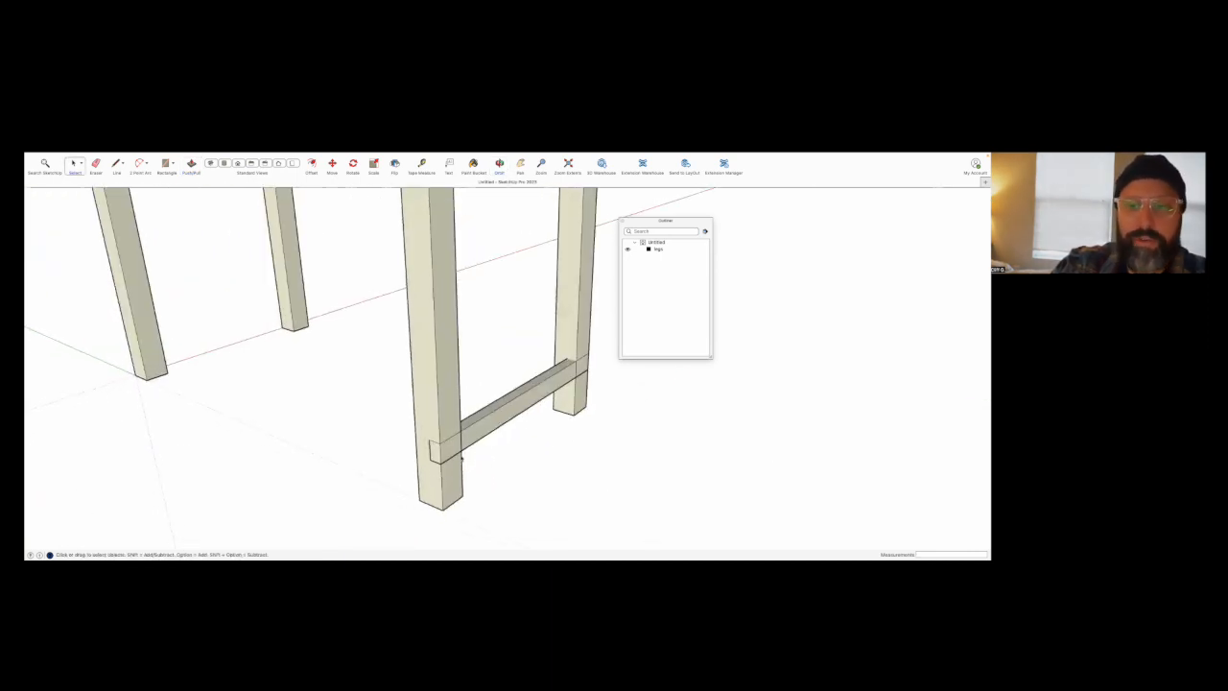
middle_click_drag(429, 454, 496, 413)
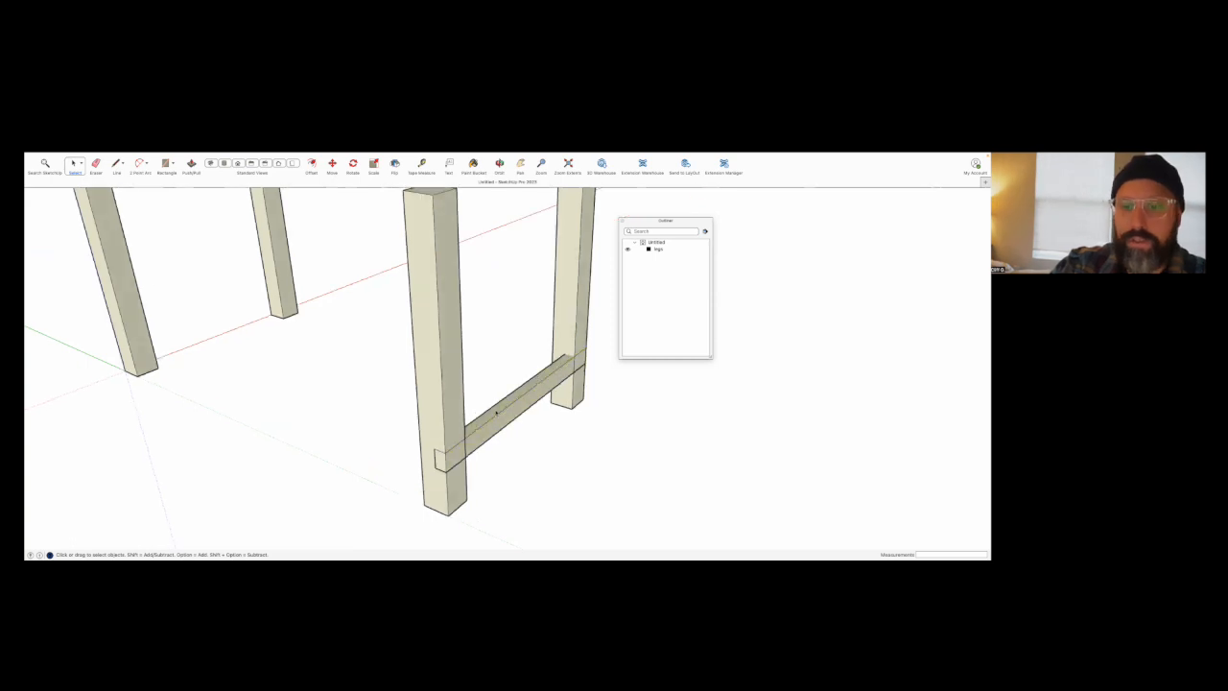
middle_click_drag(520, 441, 457, 266)
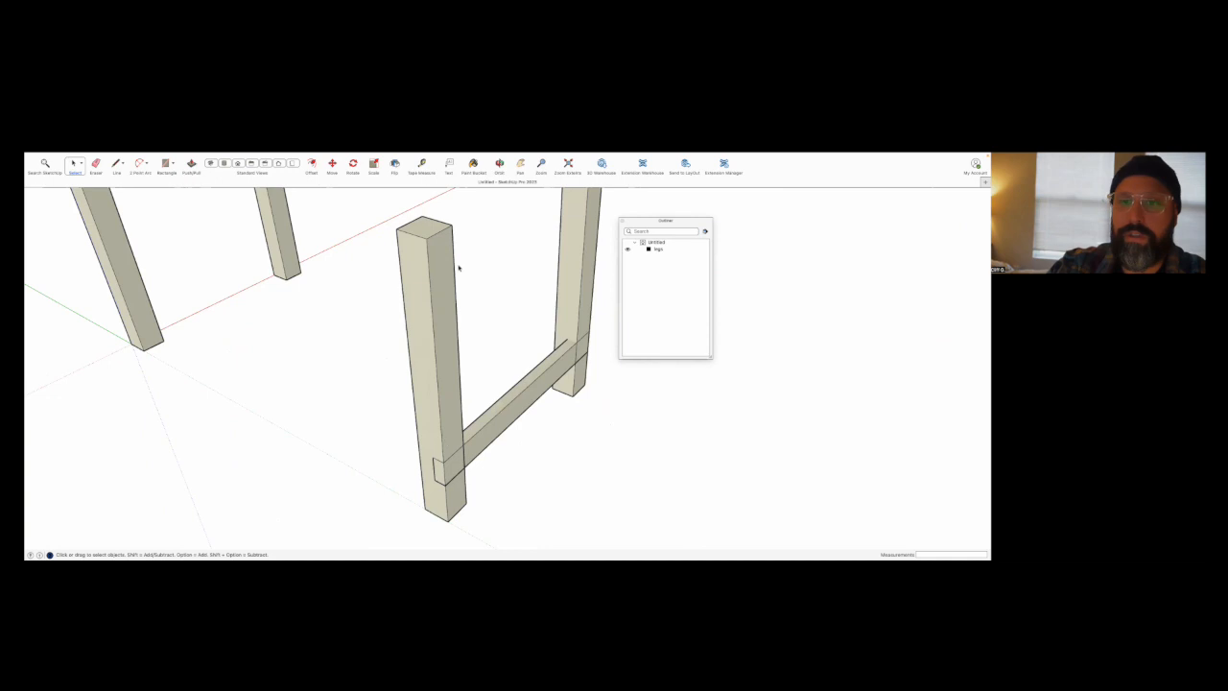
Group the finished lower rail and name the group "leg 2x4" in the Outliner.
right_click(480, 428)
left_click(525, 487)
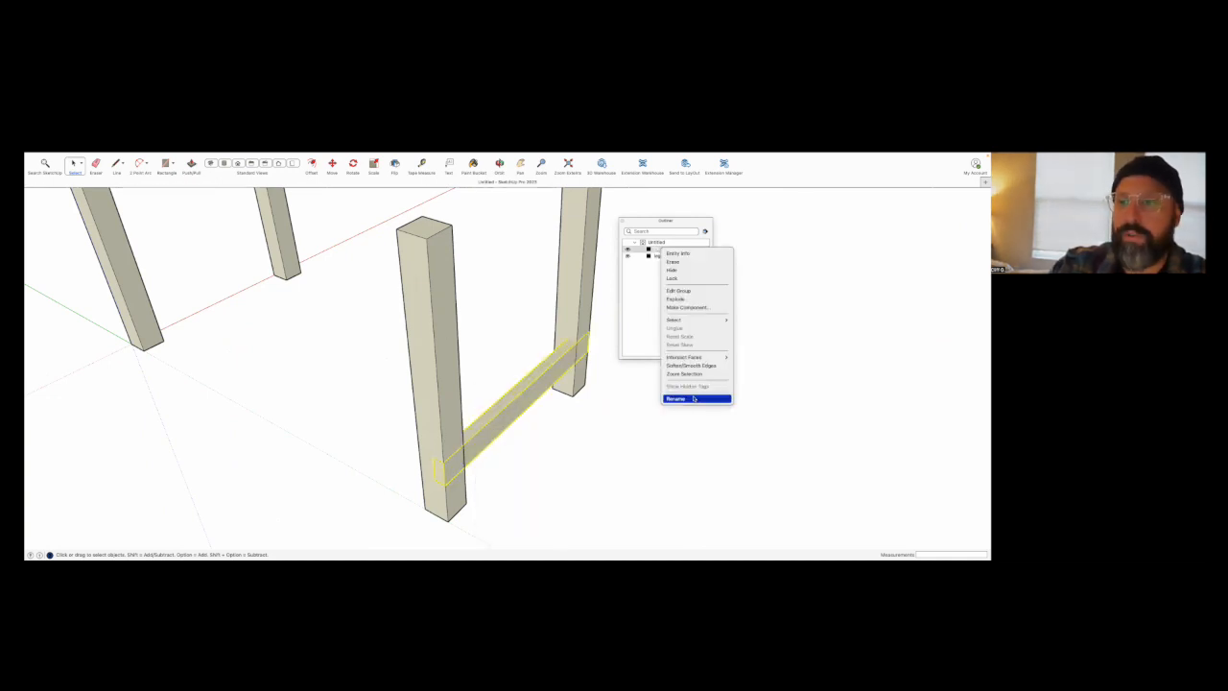
left_click(694, 397)
type("leg Rail")
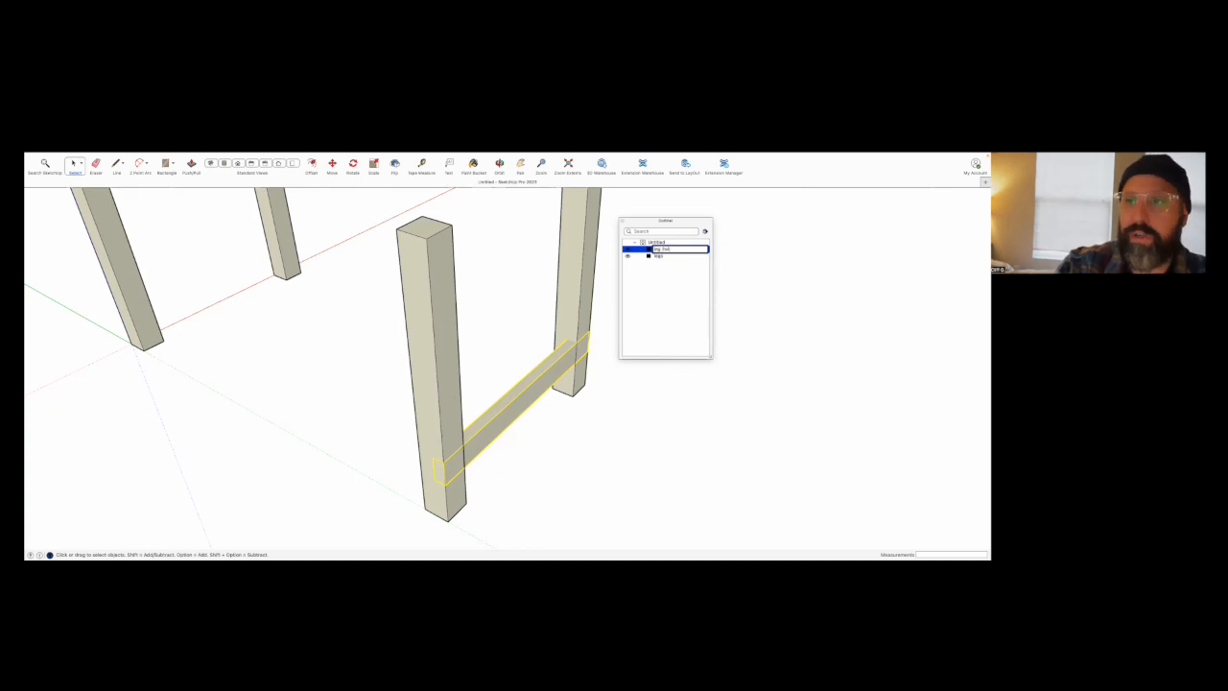
key("Return")
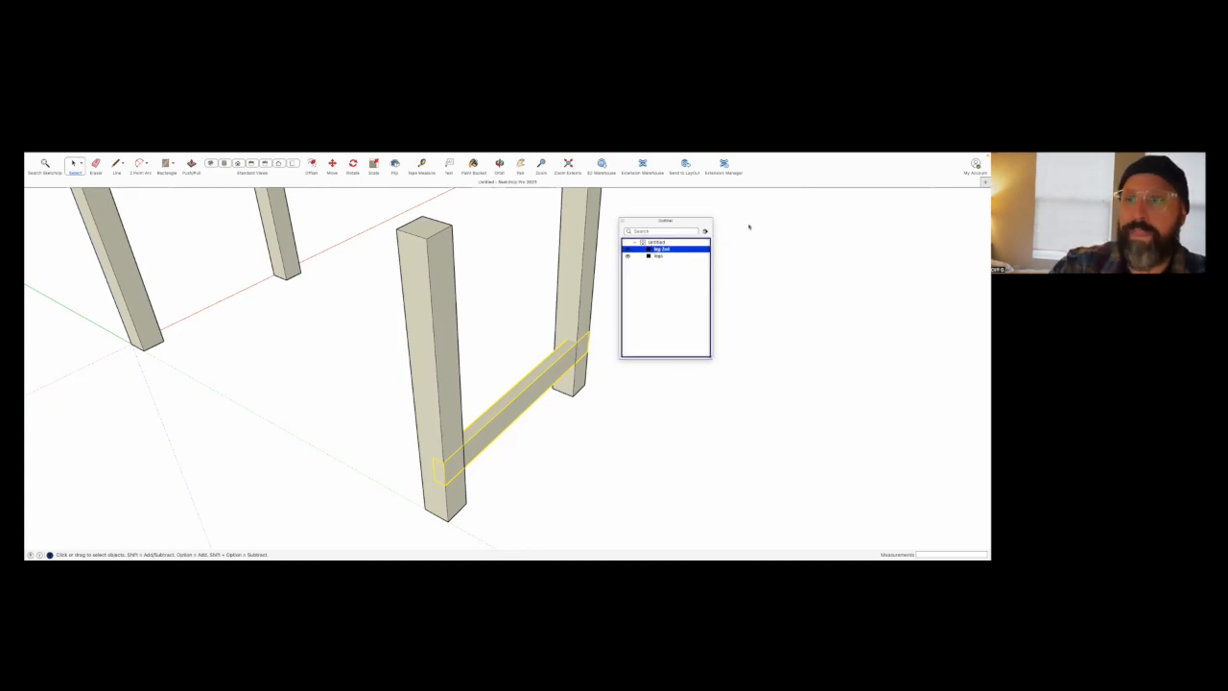
Hide and reshow the "leg 2x4" group to check its visibility toggle, and close the Outliner.
left_click(626, 252)
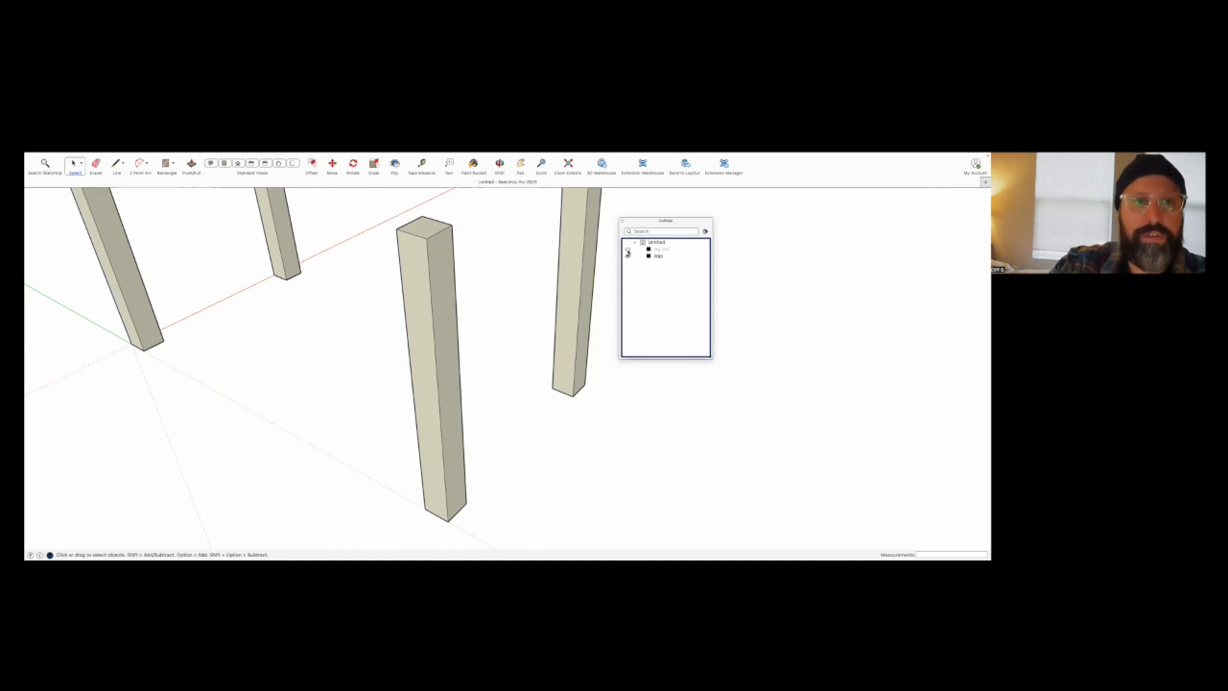
left_click(627, 252)
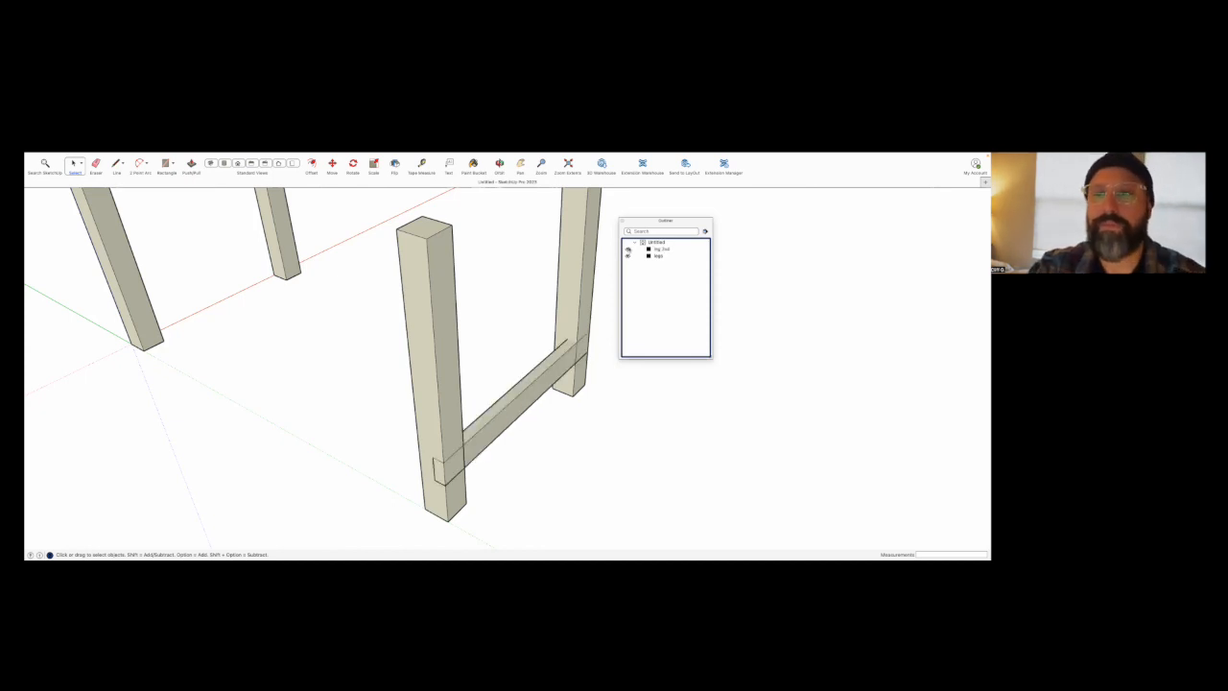
left_click(623, 221)
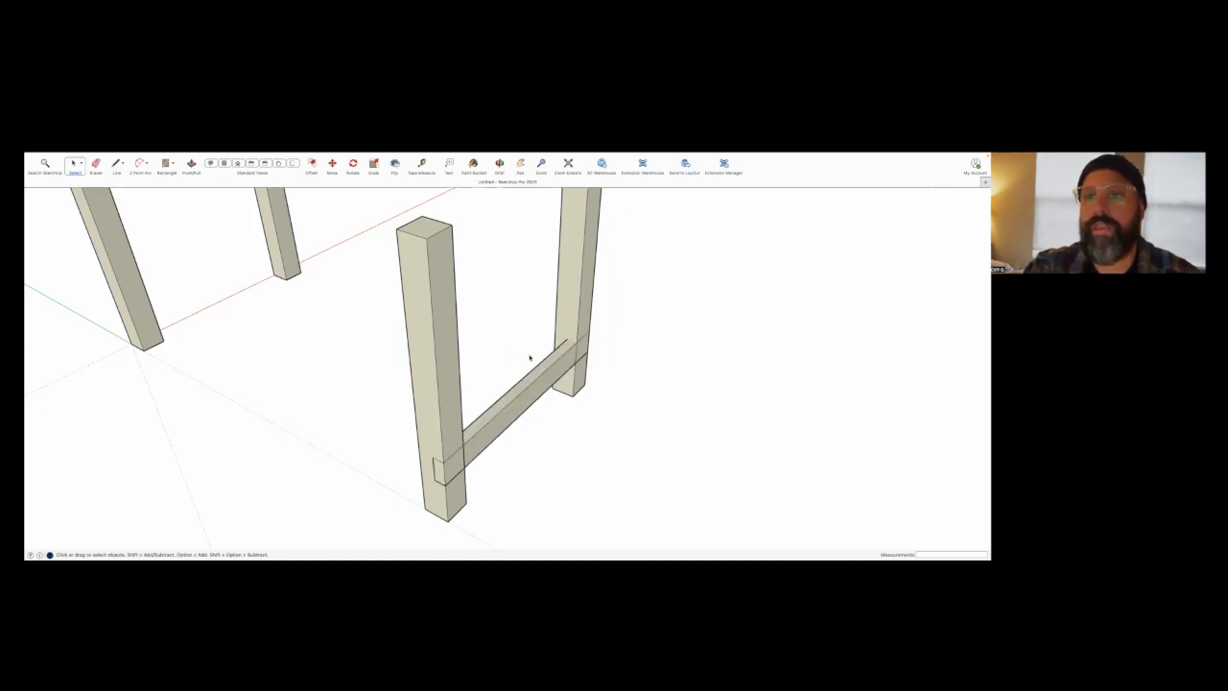
Inside the rail's group, copy the rail along the green axis to the matching position in the opposite pair of legs.
middle_click_drag(356, 368, 460, 402)
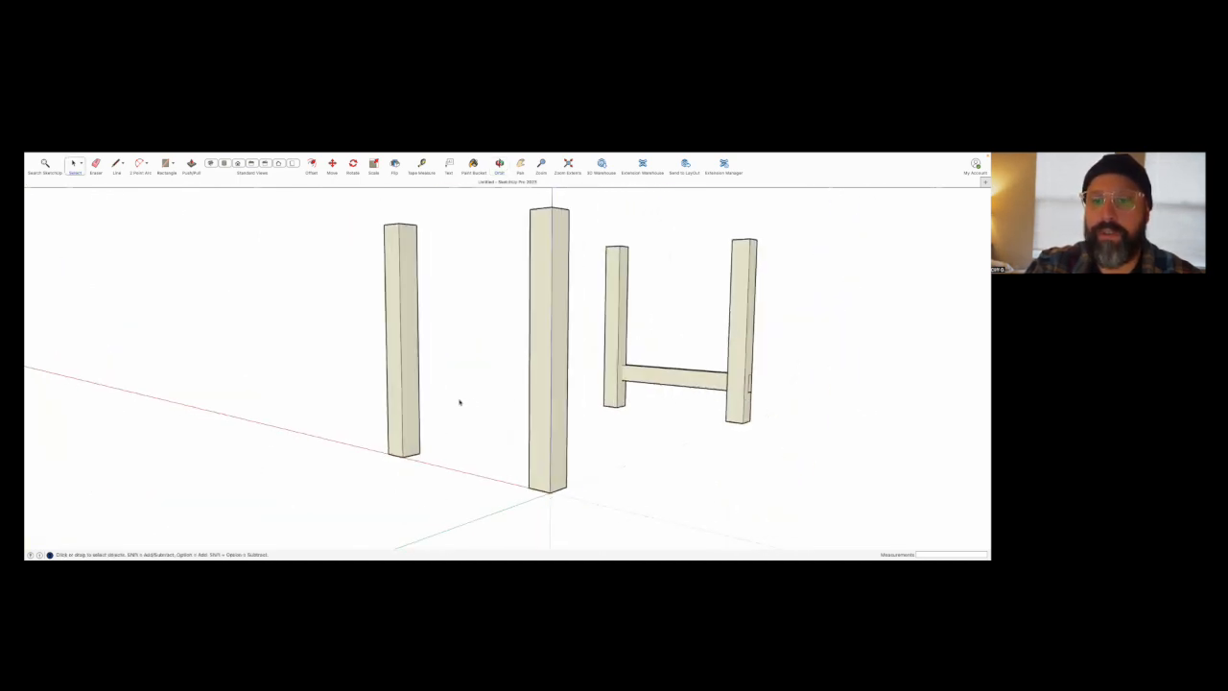
double_click(711, 382)
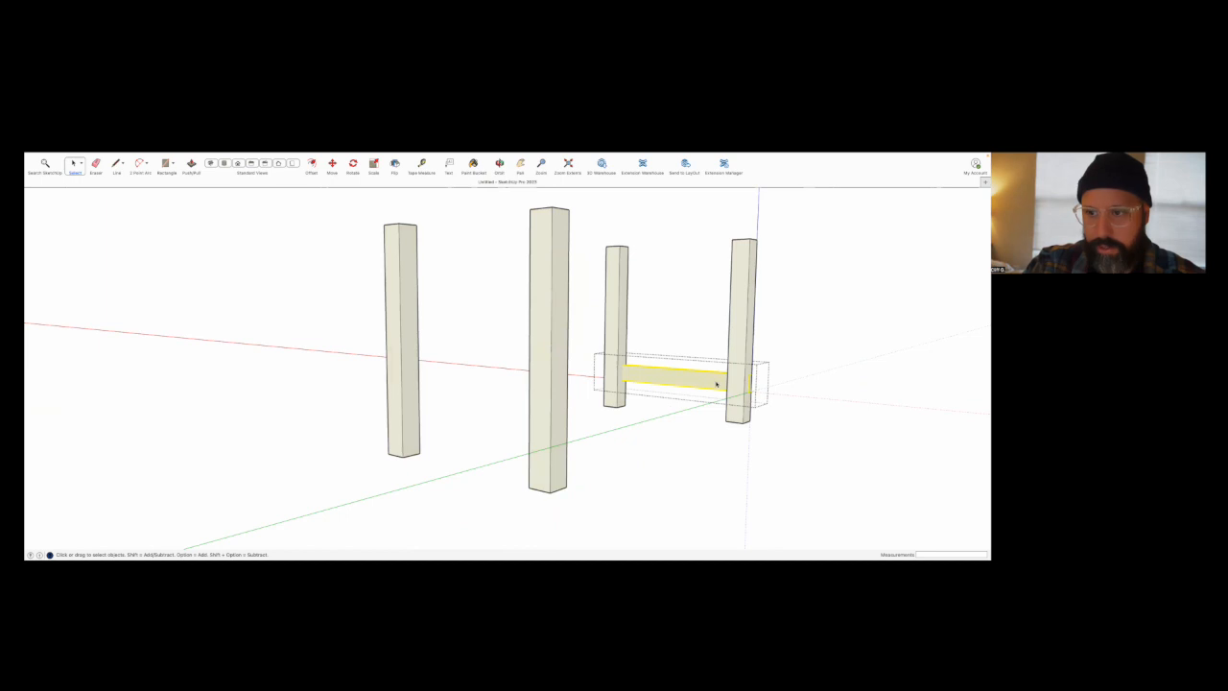
key("m")
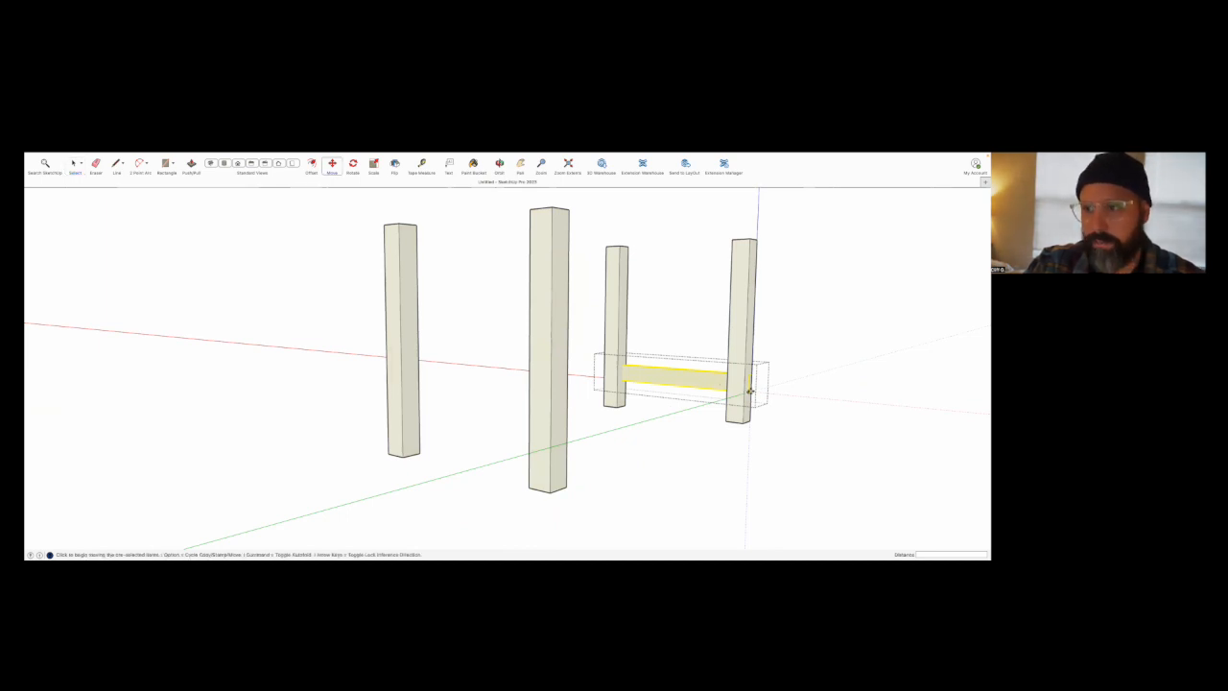
left_click(752, 393)
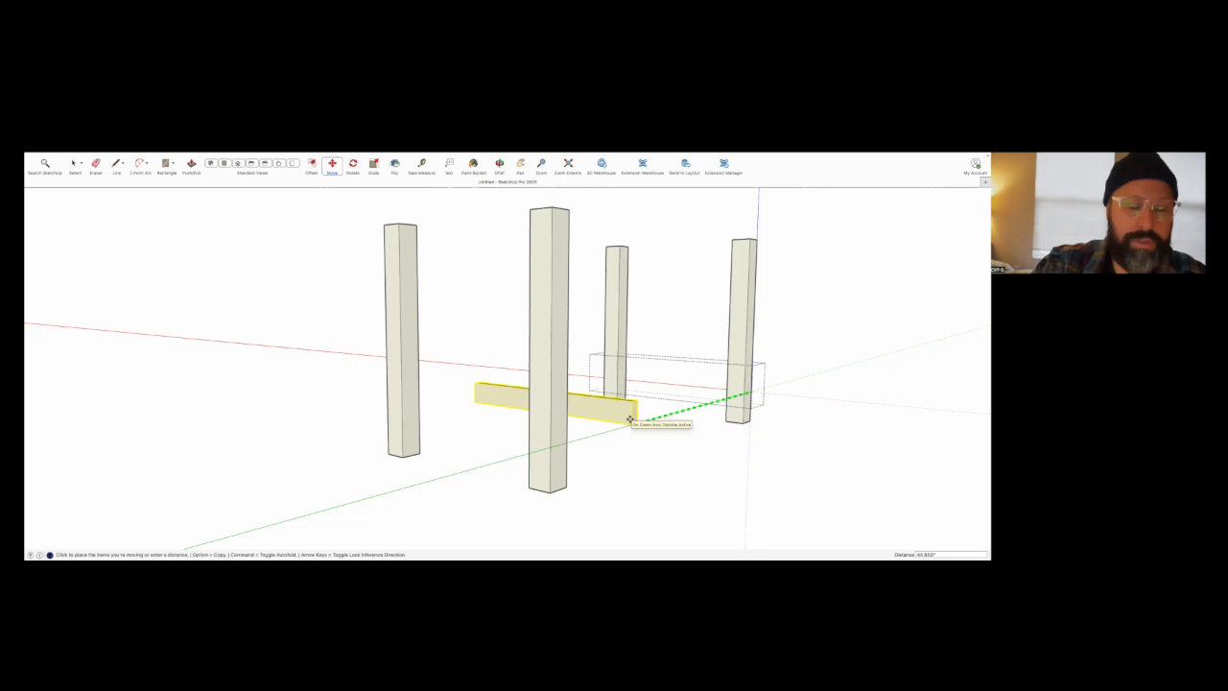
key("alt")
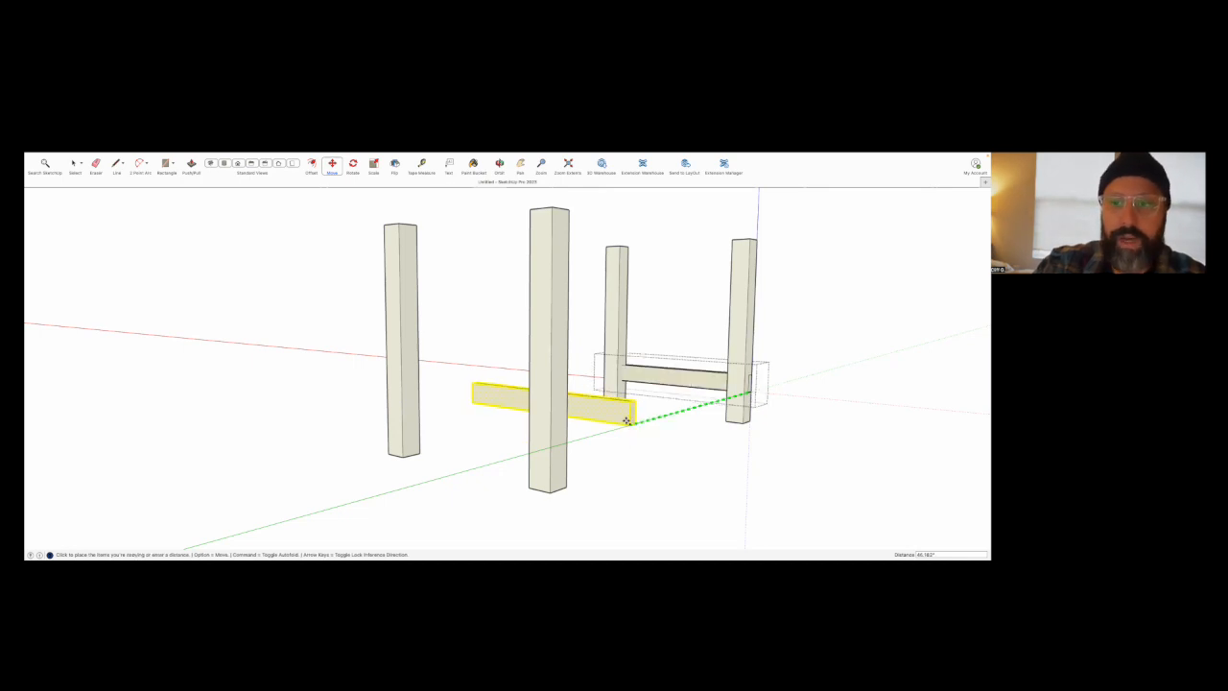
left_click(549, 444)
key("space")
Draw a long rectangle across one side of the frame, between the outer corners of the two end rails at rail height.
middle_click_drag(454, 406, 598, 419)
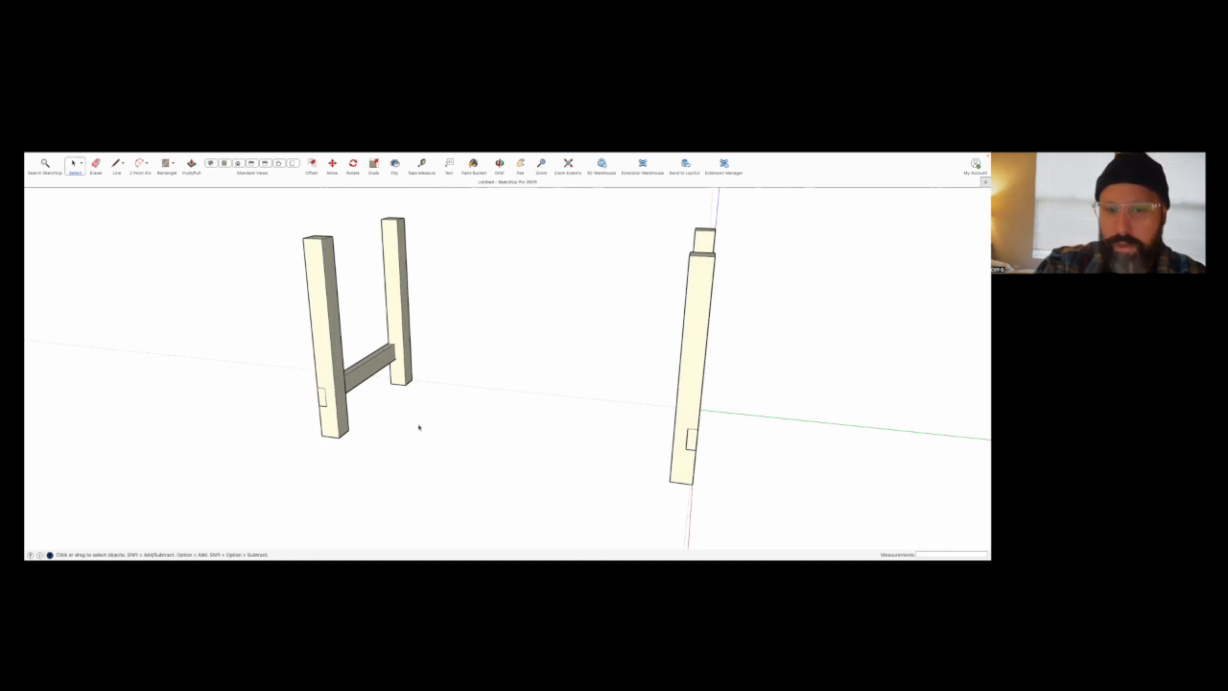
middle_click_drag(305, 399, 409, 397)
key("r")
left_click(317, 393)
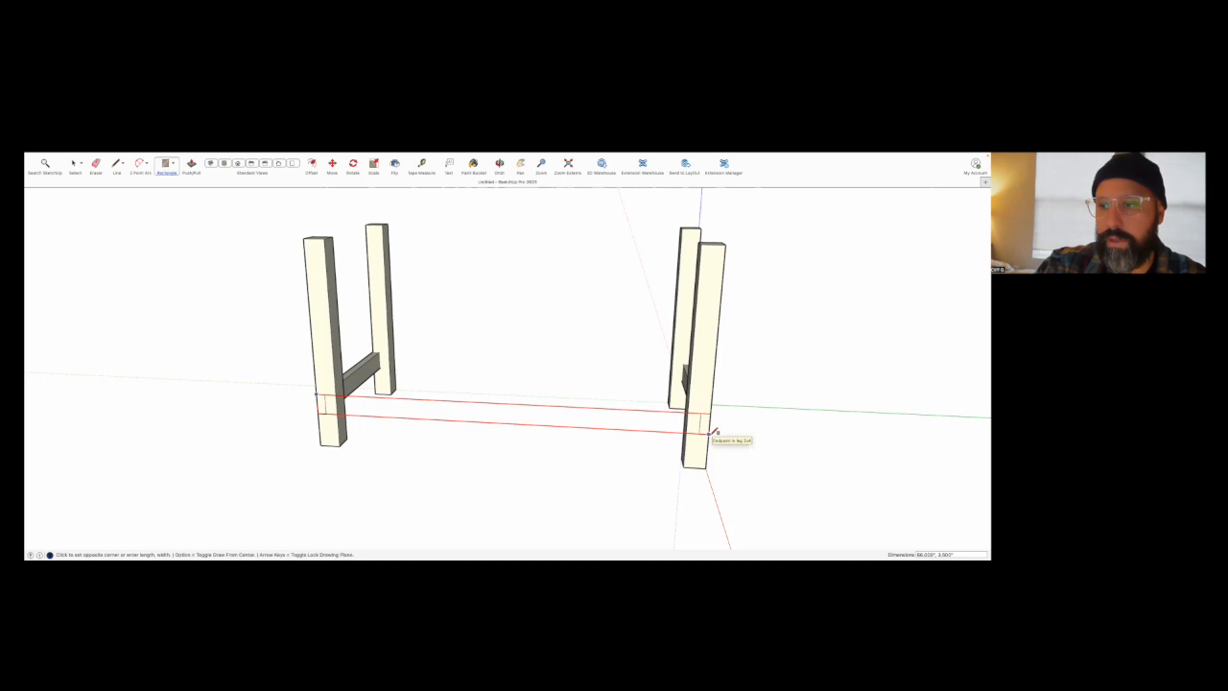
left_click(715, 434)
Extrude the long rectangle with Push/Pull into a solid stretcher passing through both legs on that side.
middle_click_drag(493, 452, 490, 365)
key("p")
left_click(490, 366)
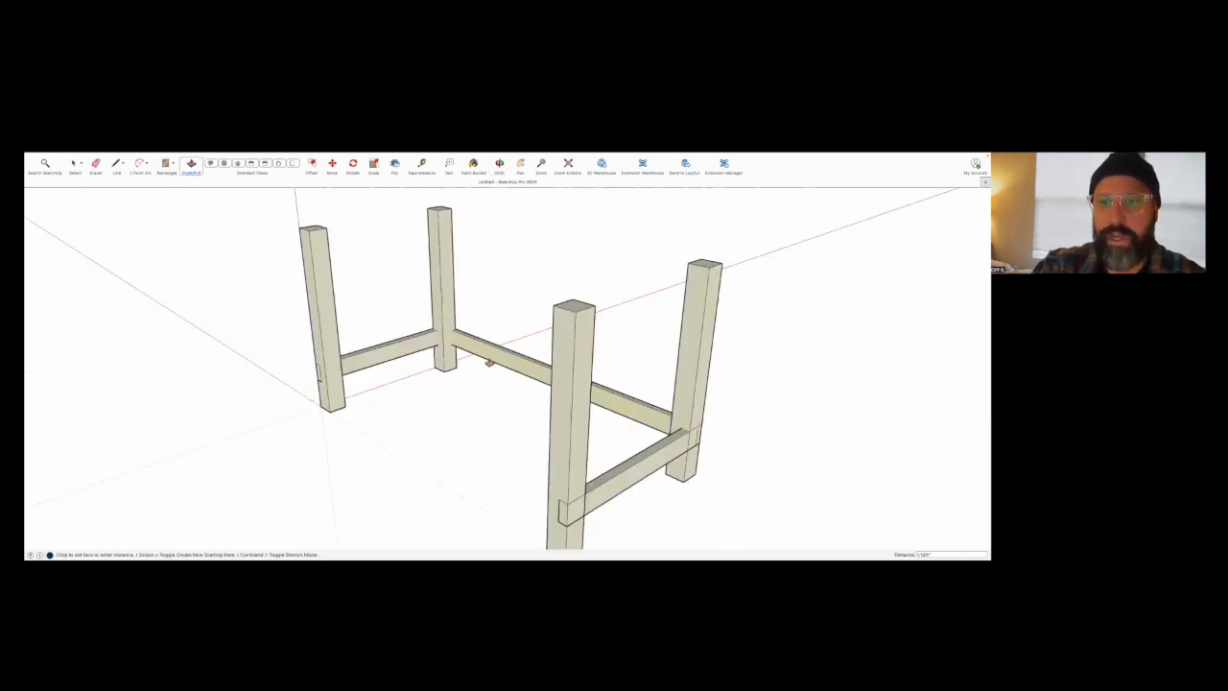
left_click(487, 365)
key("space")
Inspect the corner joint, select the whole long stretcher and make it a group.
middle_click_drag(653, 378, 567, 343)
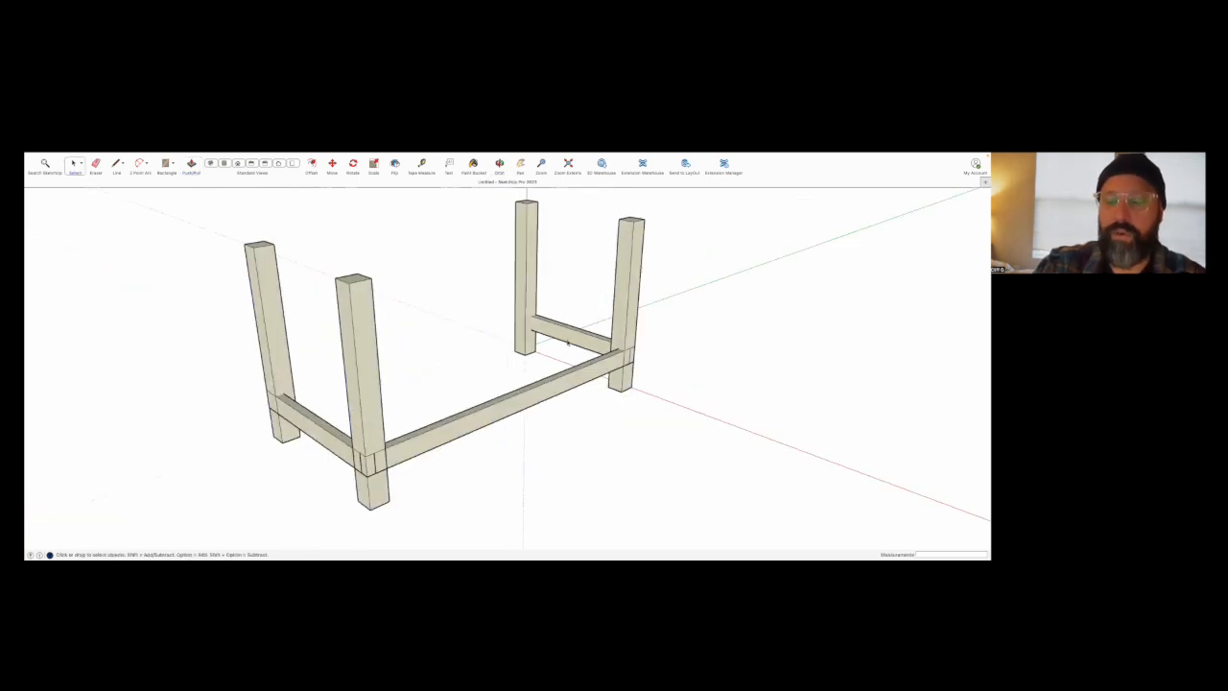
scroll(569, 342, "down", 2)
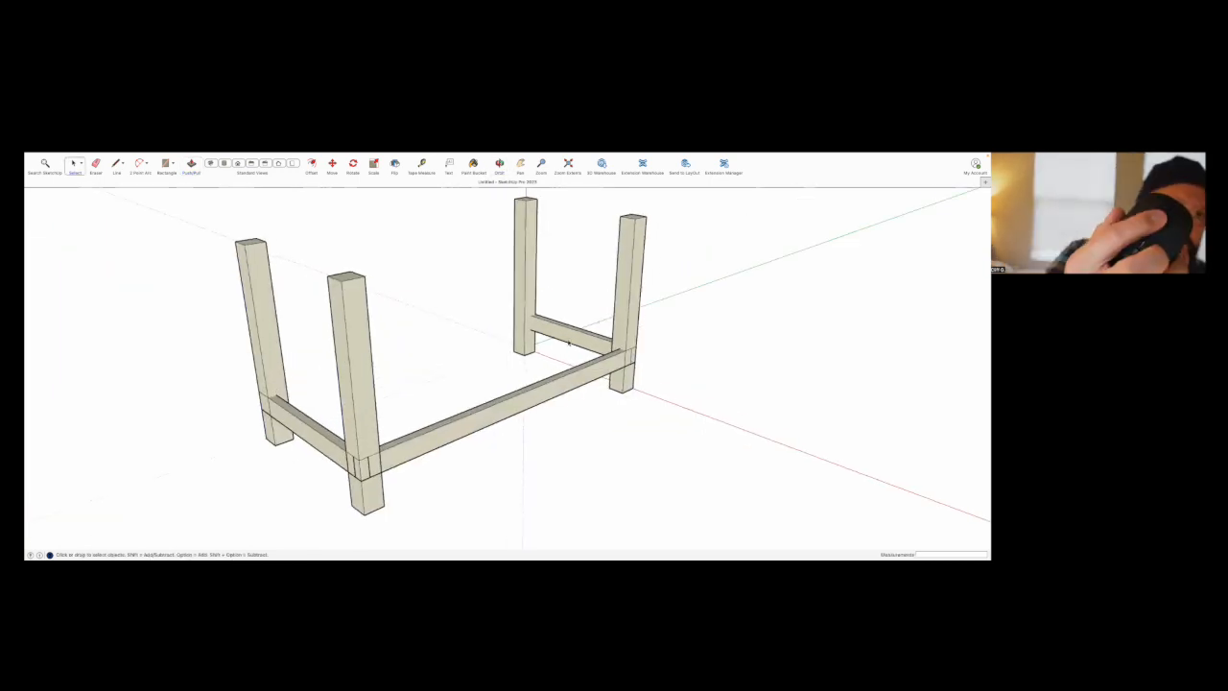
scroll(379, 441, "up", 5)
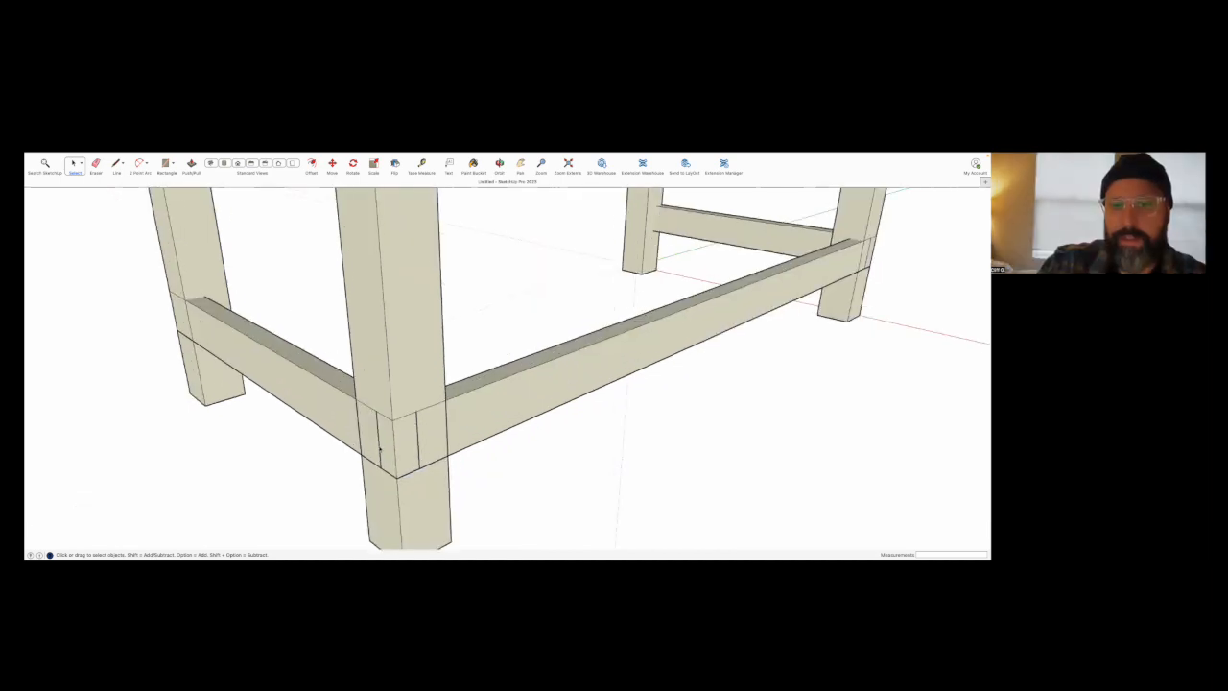
left_click(631, 485)
left_click(562, 382)
middle_click_drag(562, 382, 428, 420)
scroll(428, 420, "down", 4)
scroll(378, 445, "down", 4)
right_click(375, 447)
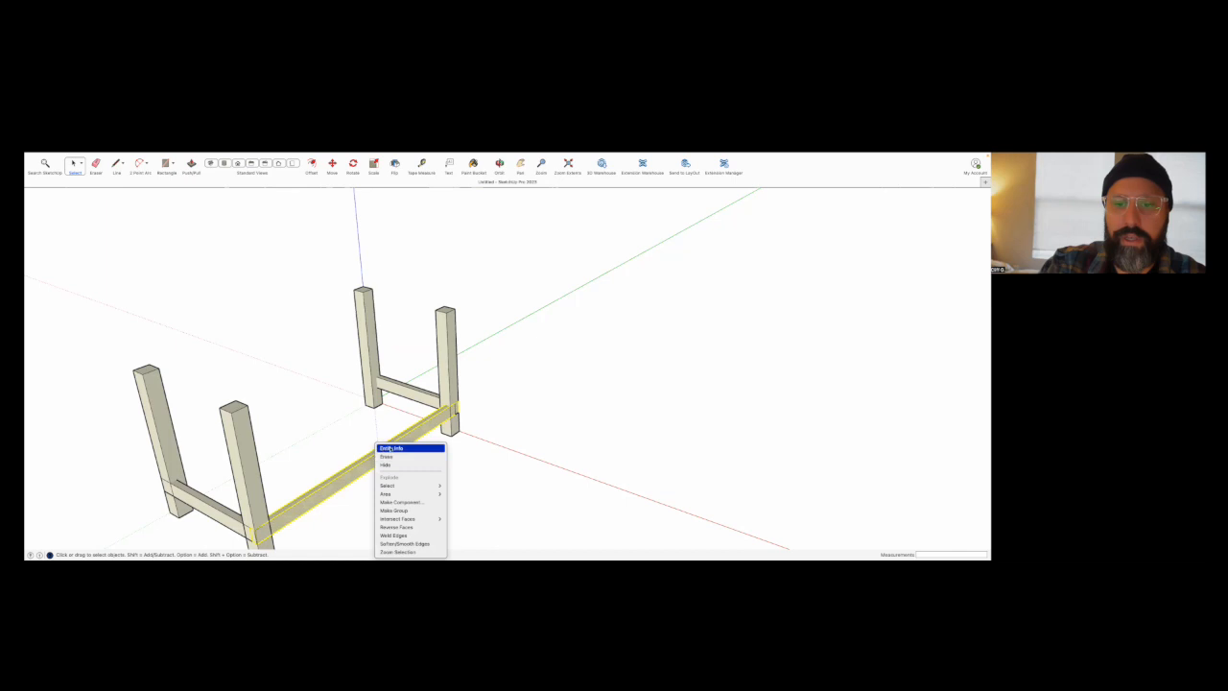
Show the Outliner again, name the long rail's group "leg stretcher" and open it for editing.
left_click(201, 156)
left_click(202, 321)
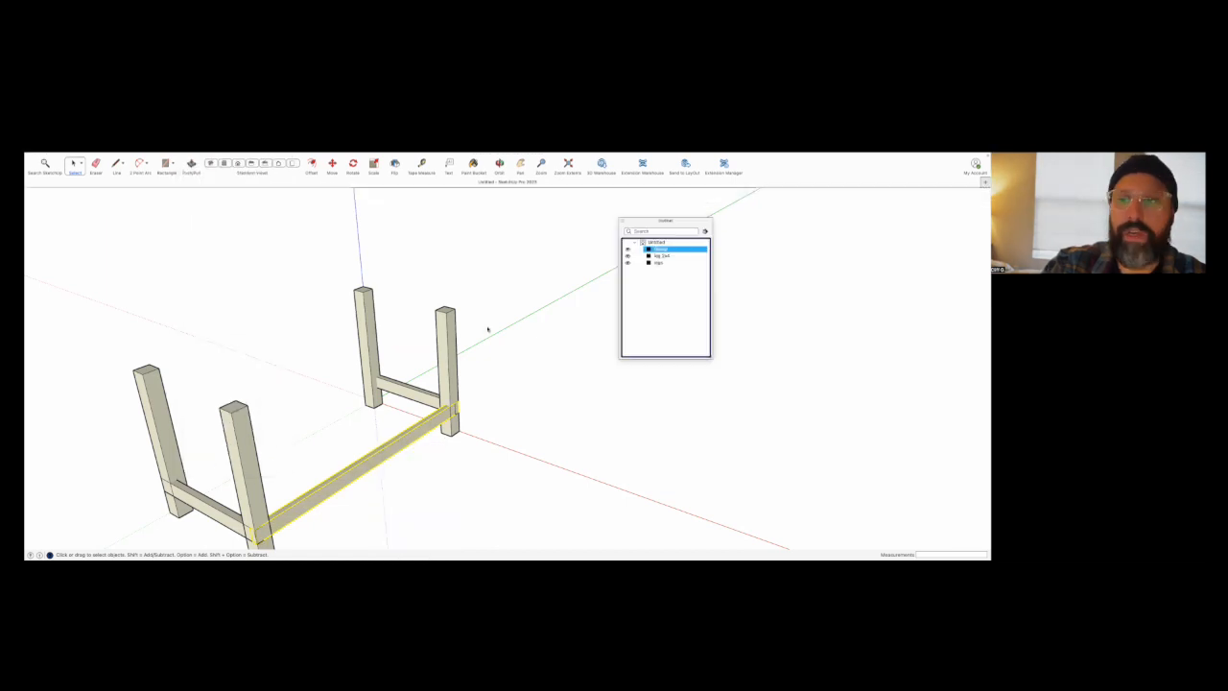
left_click(657, 248)
left_click(662, 255)
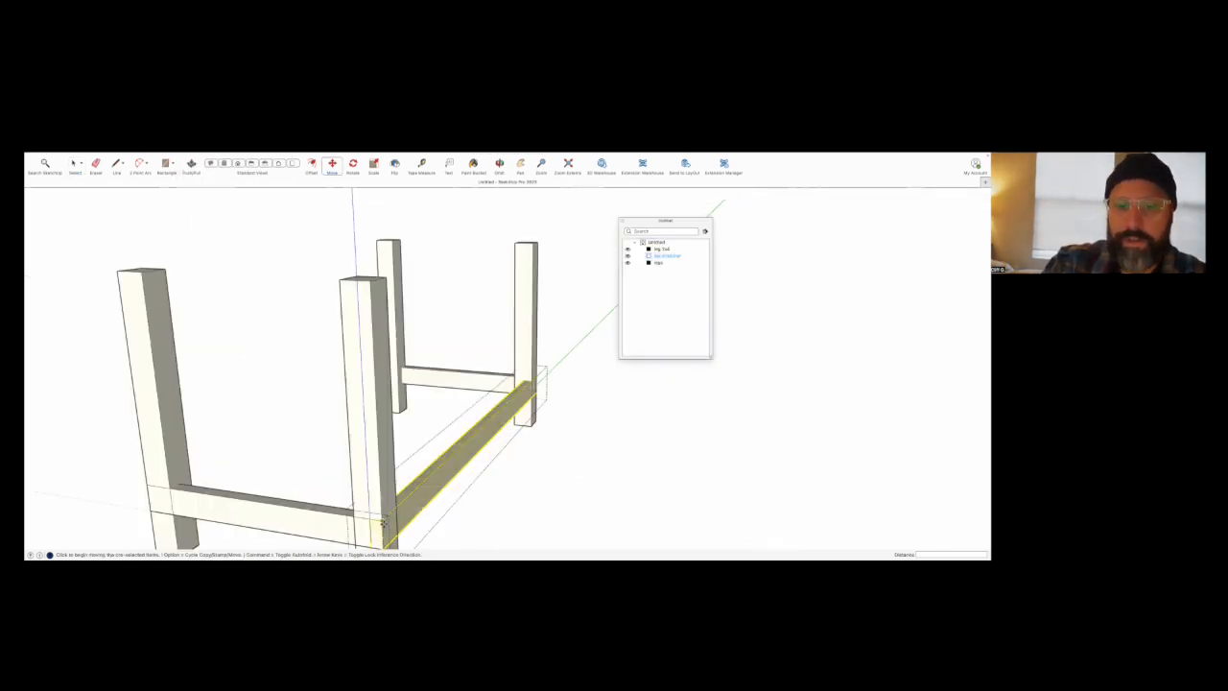
Copy the stretcher along the red axis to the legs on the opposite long side, within the same group.
left_click(385, 521)
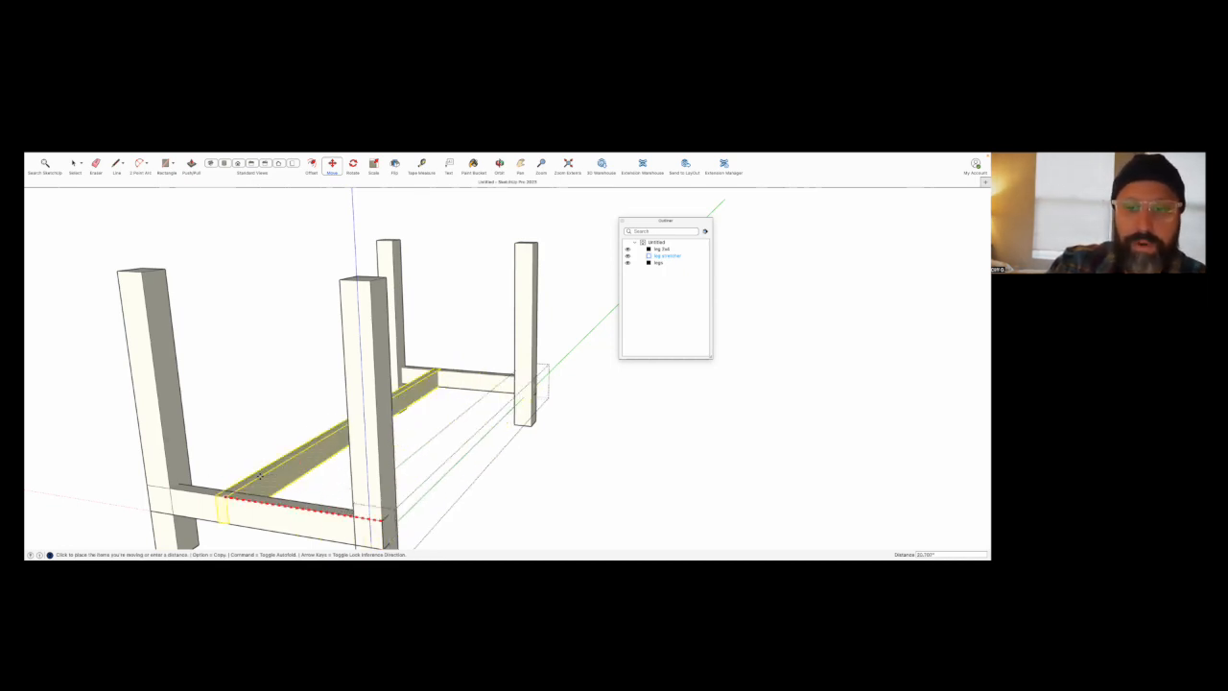
key("alt")
left_click(154, 494)
Move the copied stretcher inward until it is flush with the legs' outer faces, and finish editing the group.
middle_click_drag(201, 499, 272, 442)
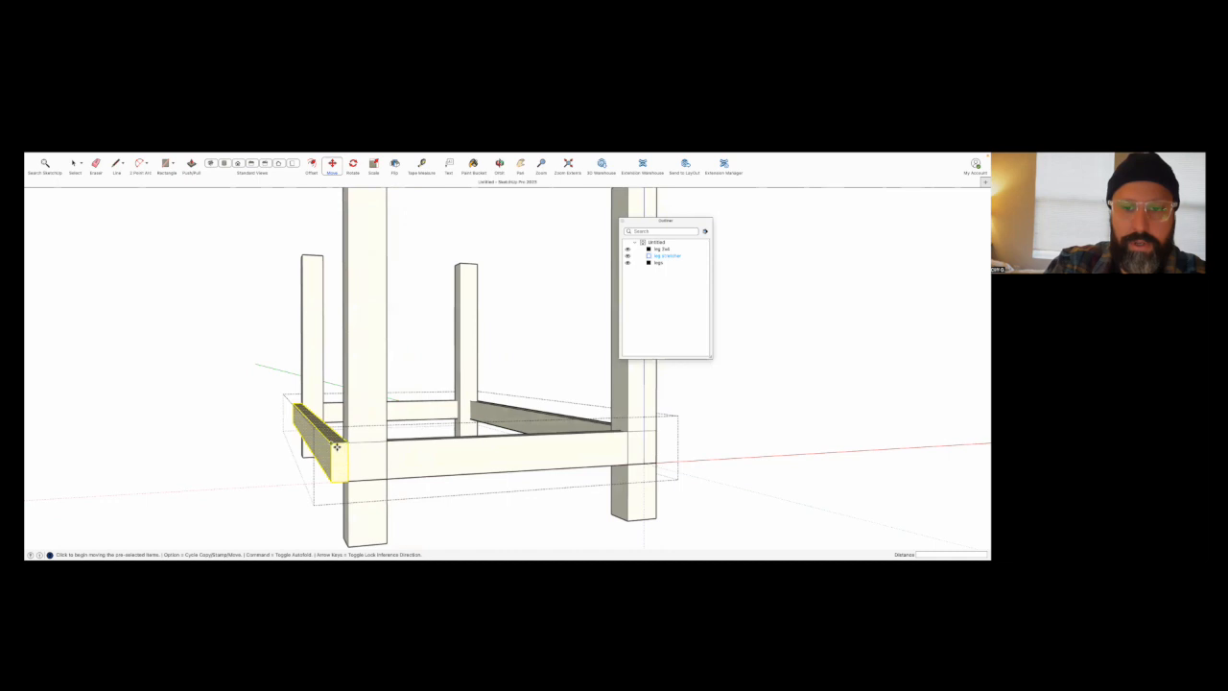
left_click(332, 444)
left_click(346, 443)
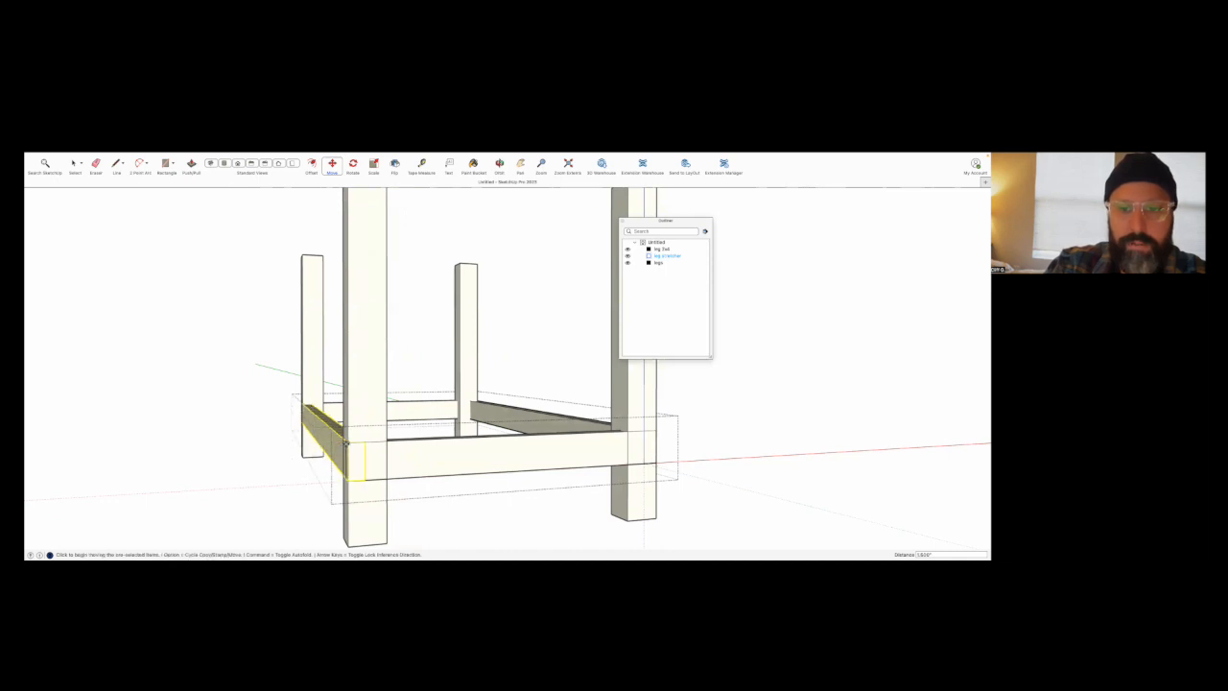
key("space")
left_click(228, 477)
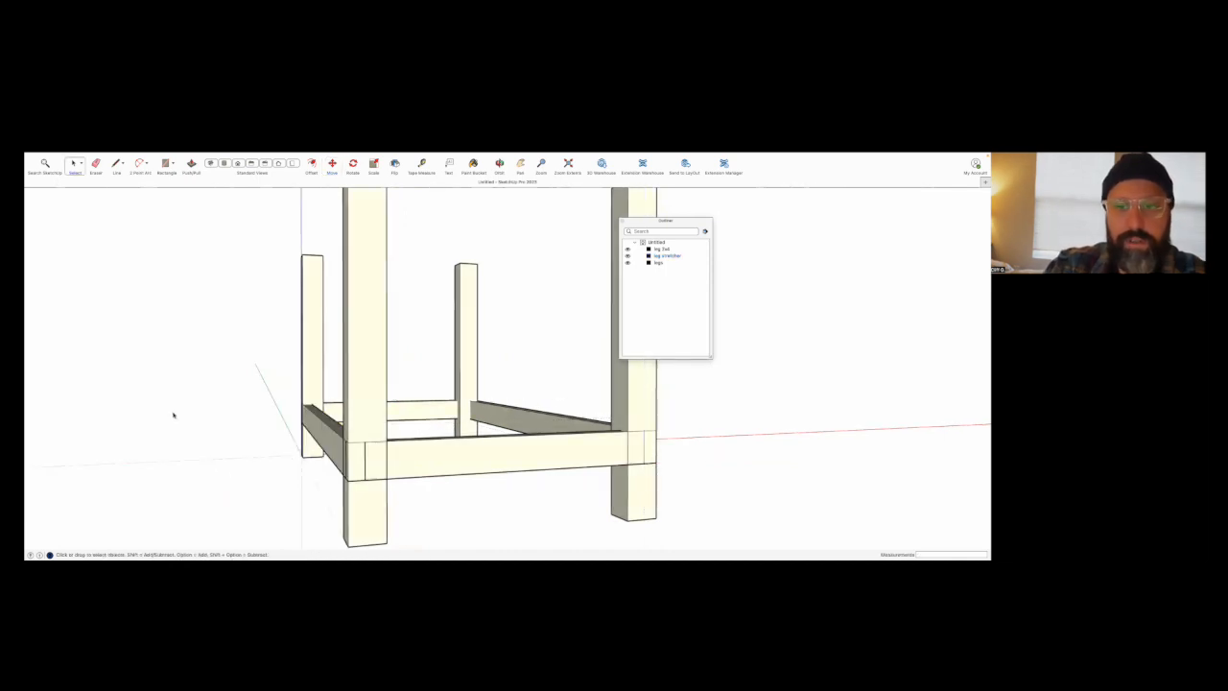
Draw a vertical rectangle about 2 inches wide on an end leg's inner face, from its top inner corner down to the end rail.
scroll(282, 426, "down", 5)
middle_click_drag(619, 459, 643, 477)
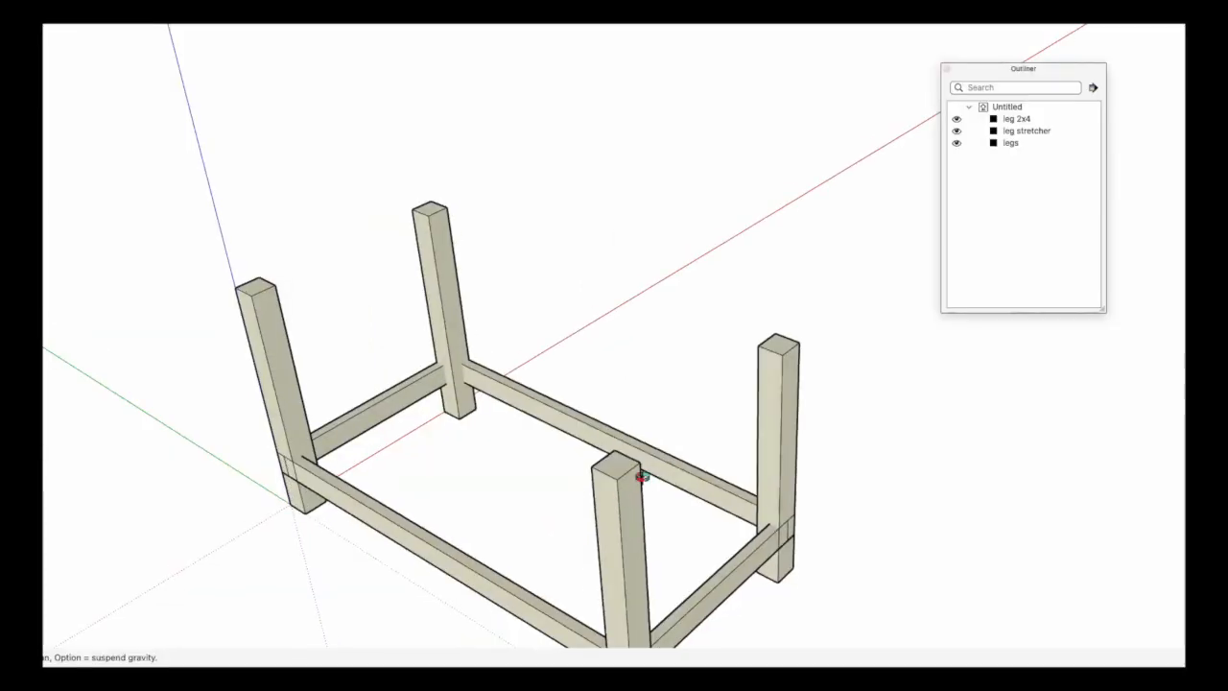
middle_click_drag(839, 431, 867, 473)
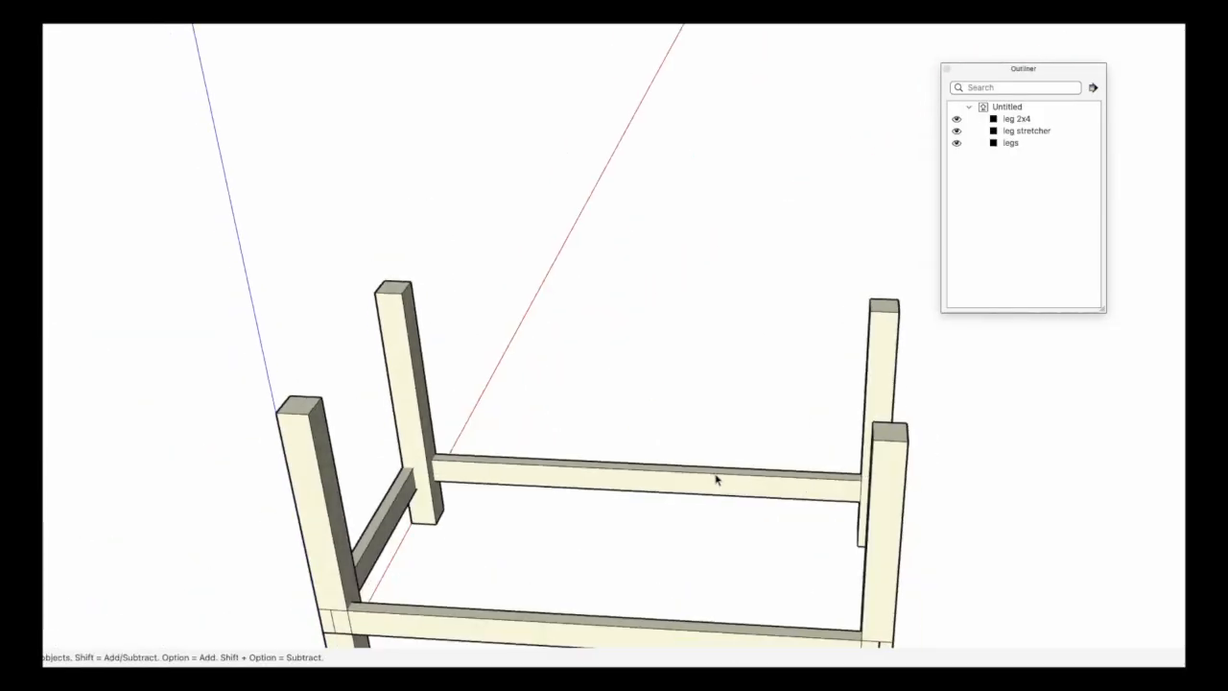
scroll(447, 379, "down", 2)
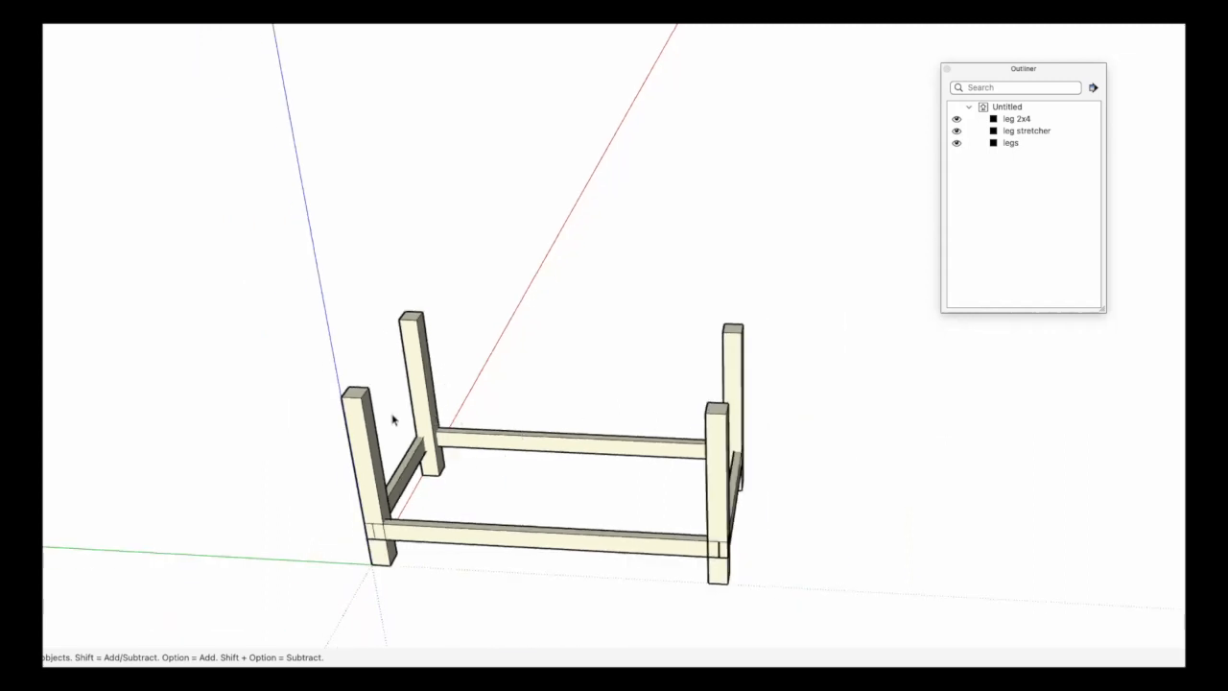
scroll(378, 372, "up", 10)
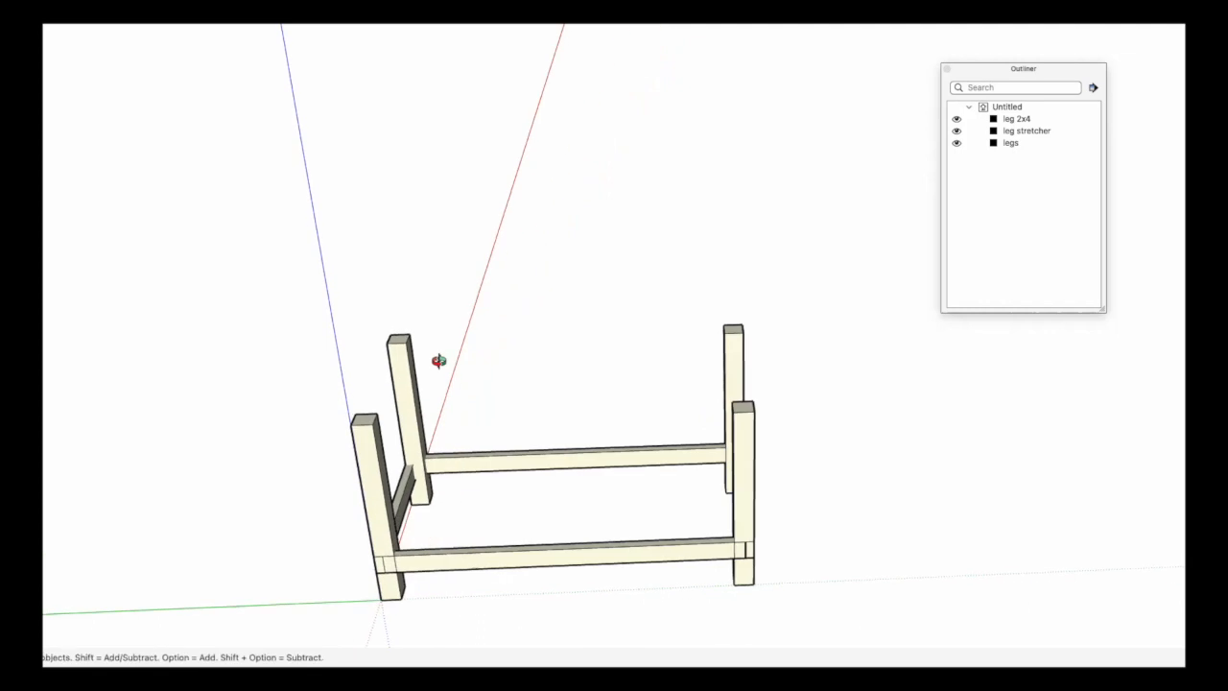
key("r")
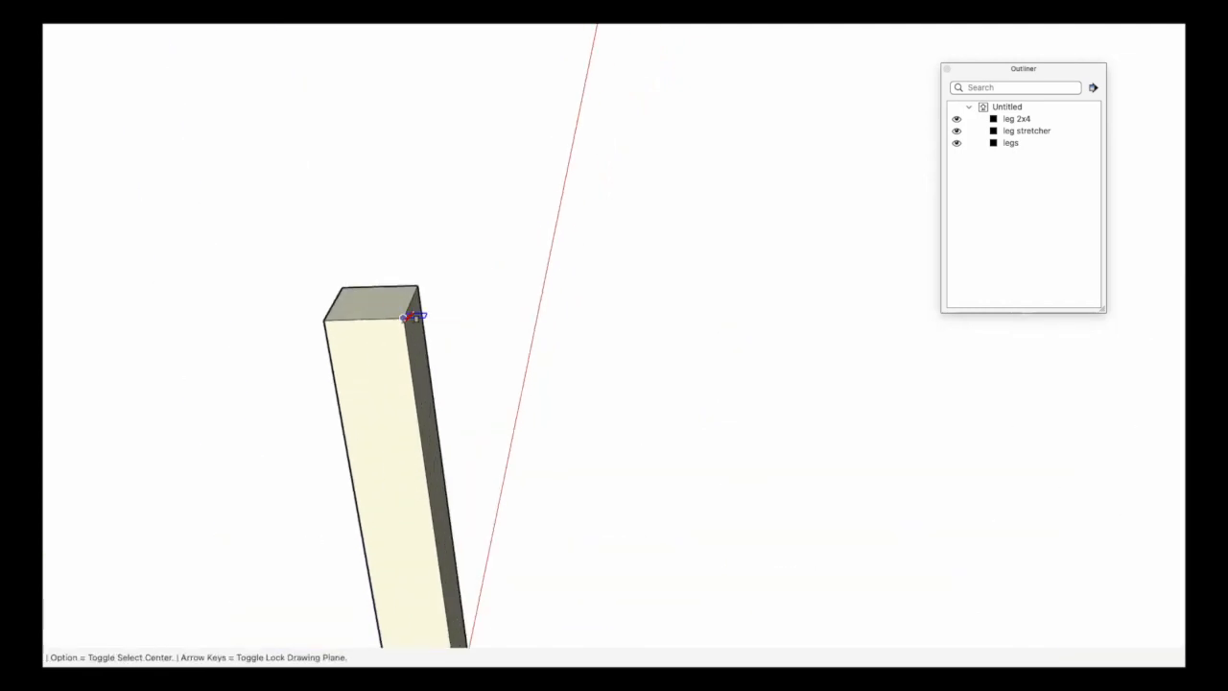
left_click(409, 320)
scroll(362, 386, "down", 3)
scroll(361, 386, "down", 3)
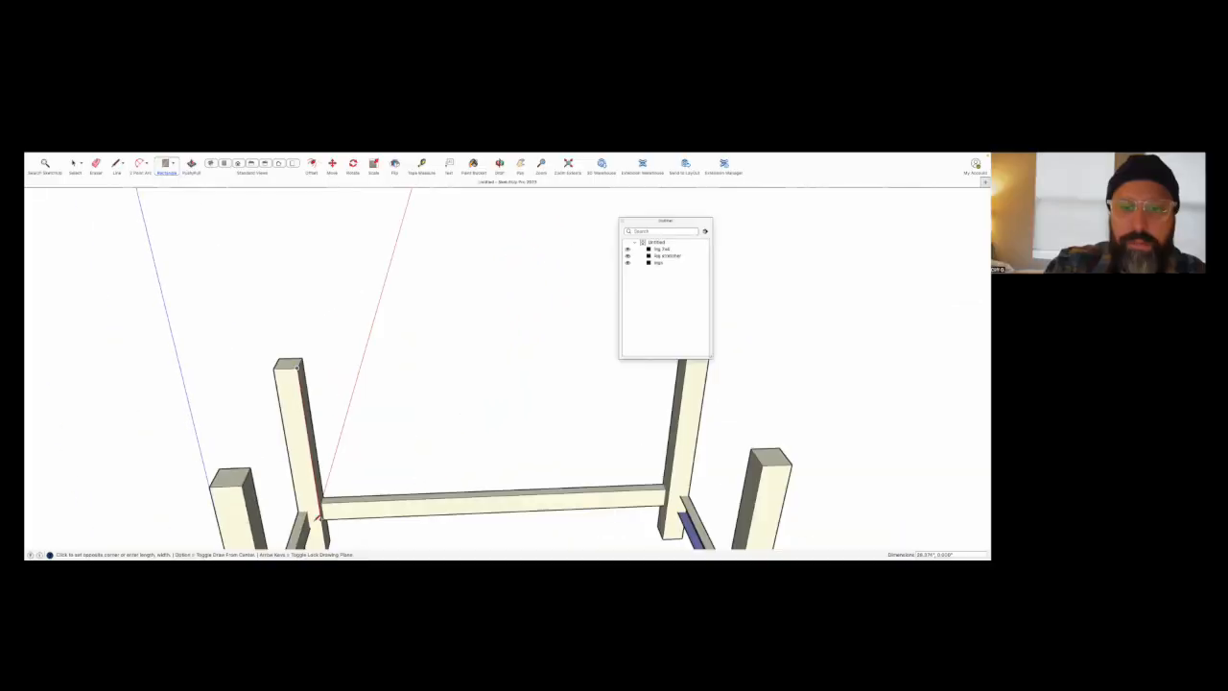
scroll(409, 599, "up", 8)
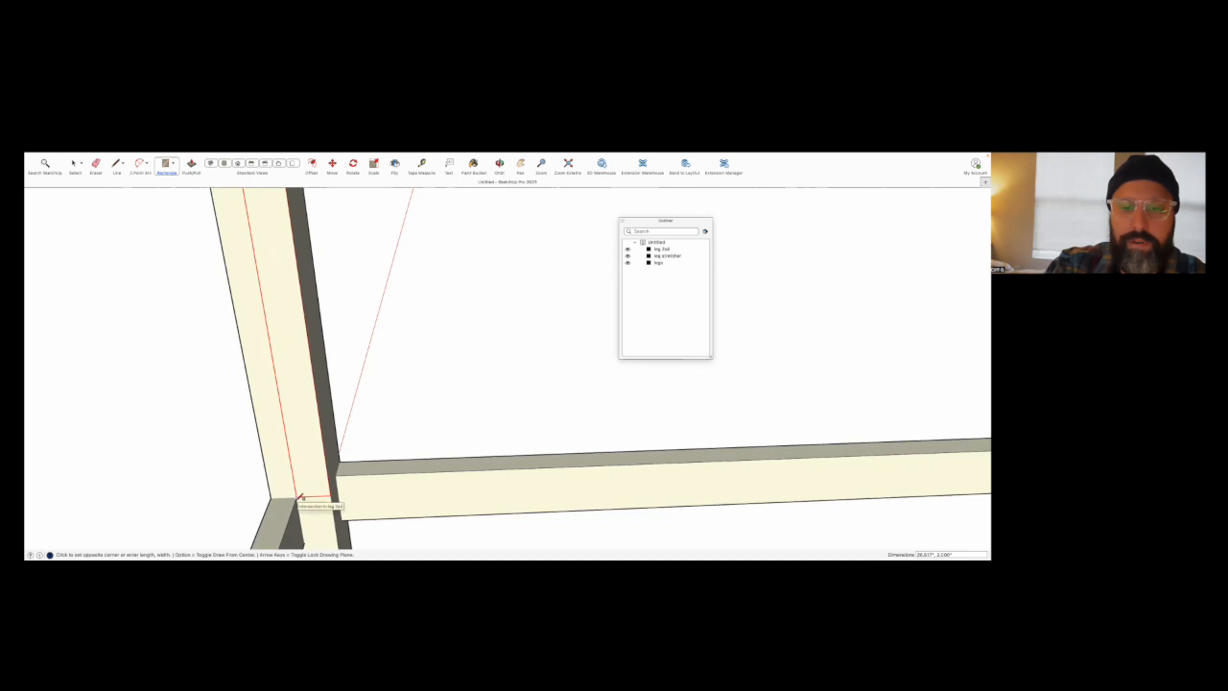
left_click(301, 498)
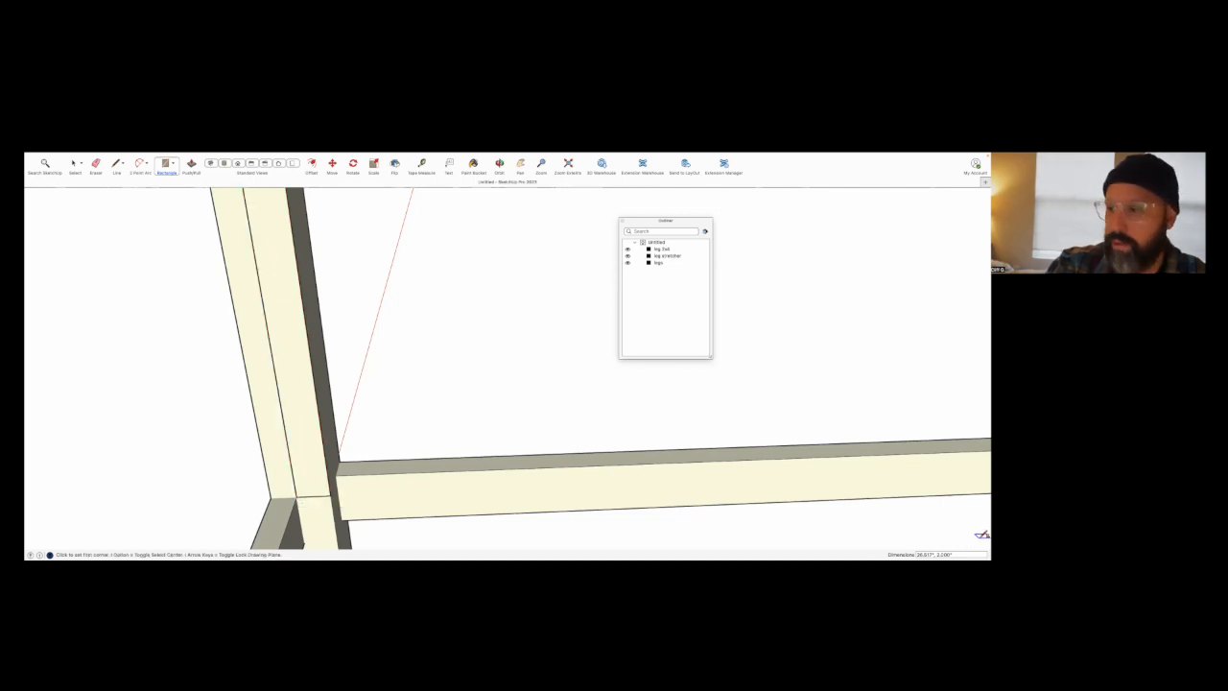
Change the new vertical rectangle's width to a smaller value, keeping its height.
double_click(944, 555)
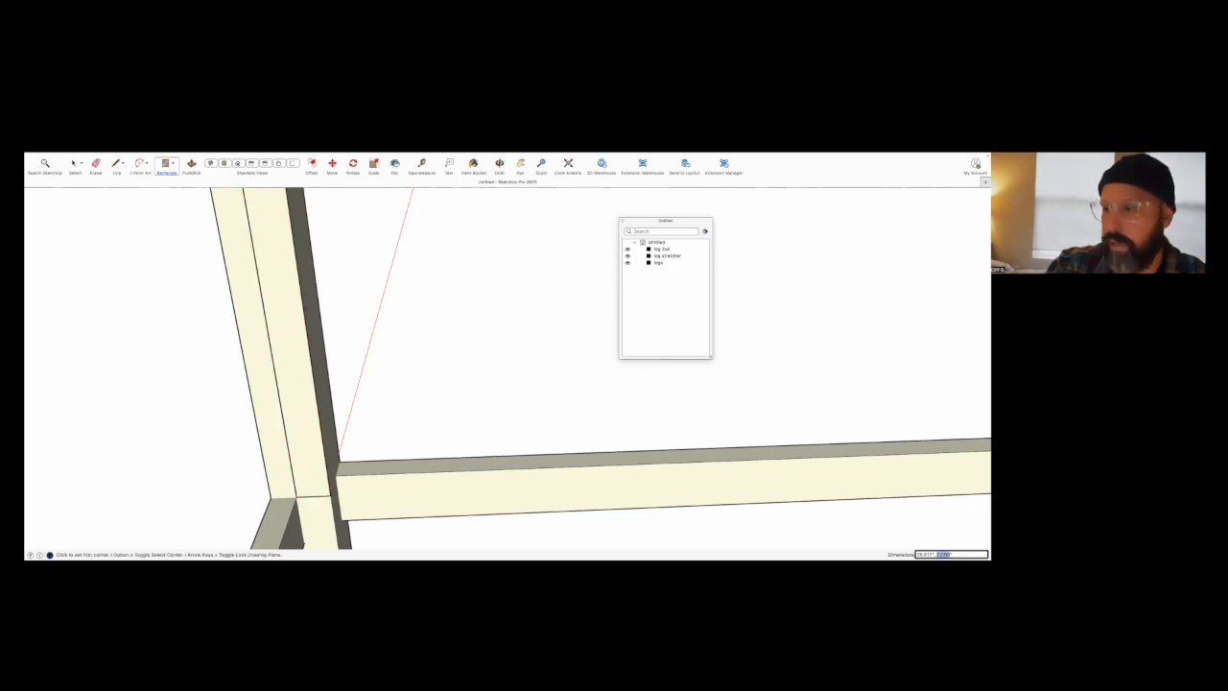
key("BackSpace")
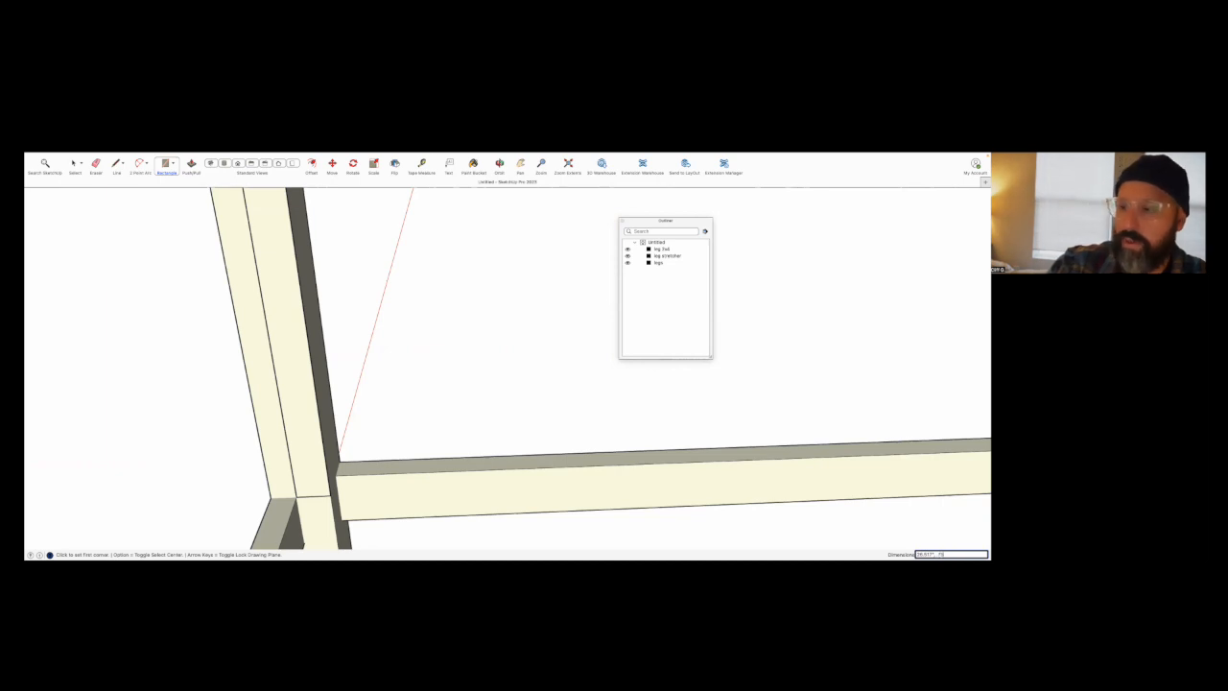
key("Return")
Extrude the narrow rectangle with Push/Pull across to the opposite leg as an end panel, and select the panel.
scroll(335, 396, "down", 6)
key("p")
middle_click_drag(290, 395, 269, 364)
key("space")
left_click(288, 365)
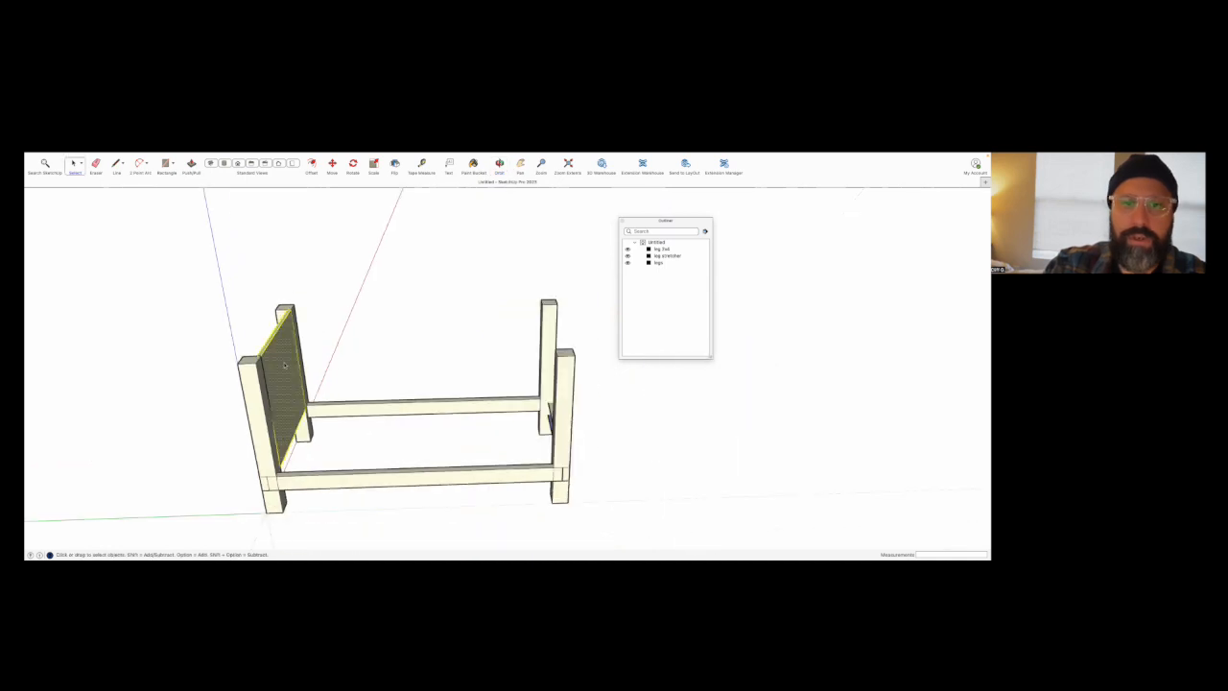
Group the end panel and name the group Ply side.
right_click(285, 362)
left_click(303, 428)
right_click(659, 249)
left_click(711, 398)
type("Ply side")
key("Return")
Within the Ply side group, copy the panel to the opposite pair of legs and align its corner with the leg's inner corner.
double_click(276, 344)
triple_click(276, 344)
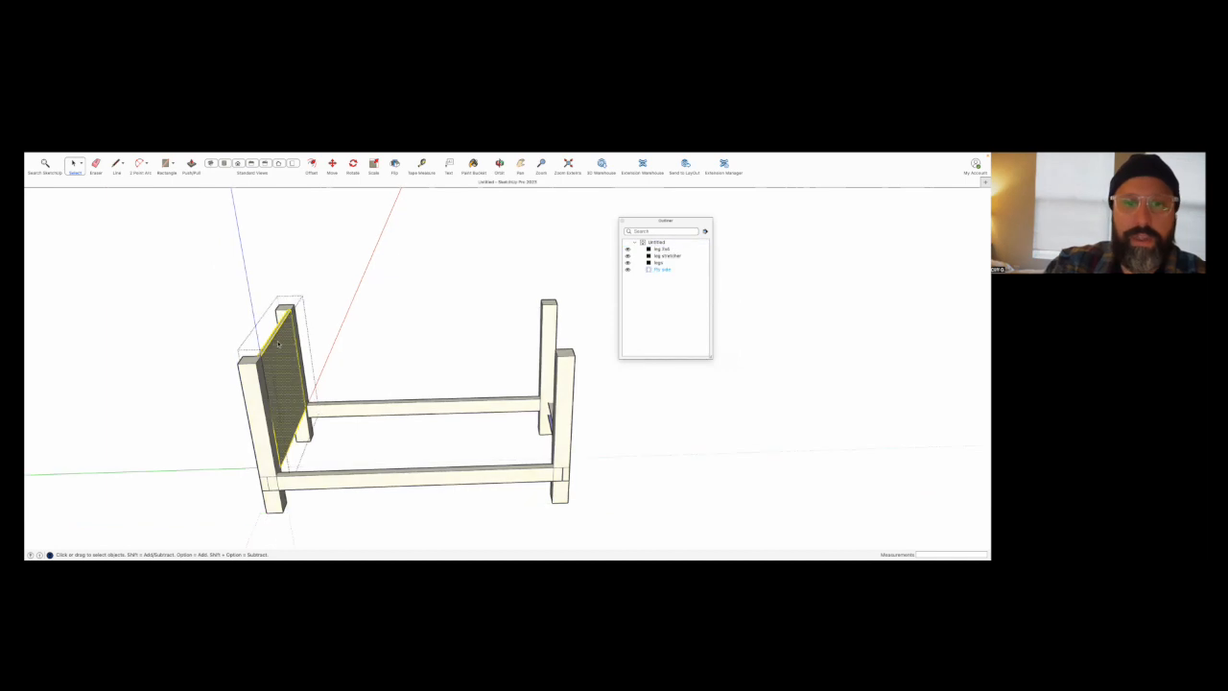
key("m")
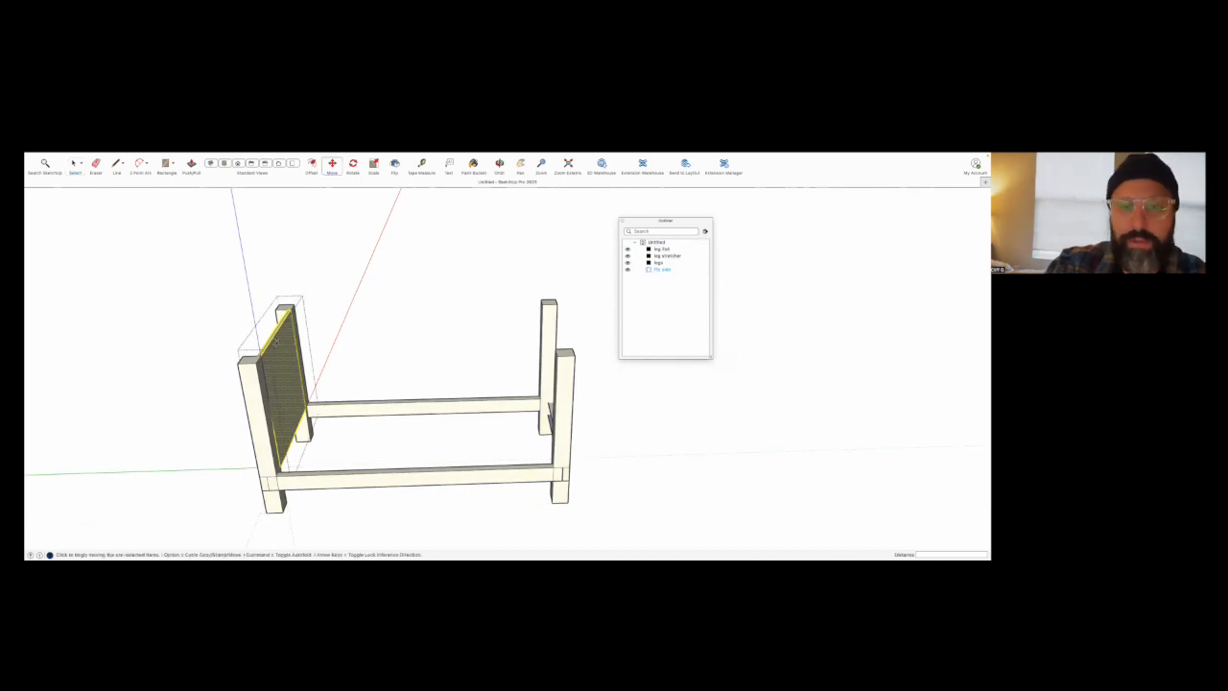
left_click(298, 299)
key("alt")
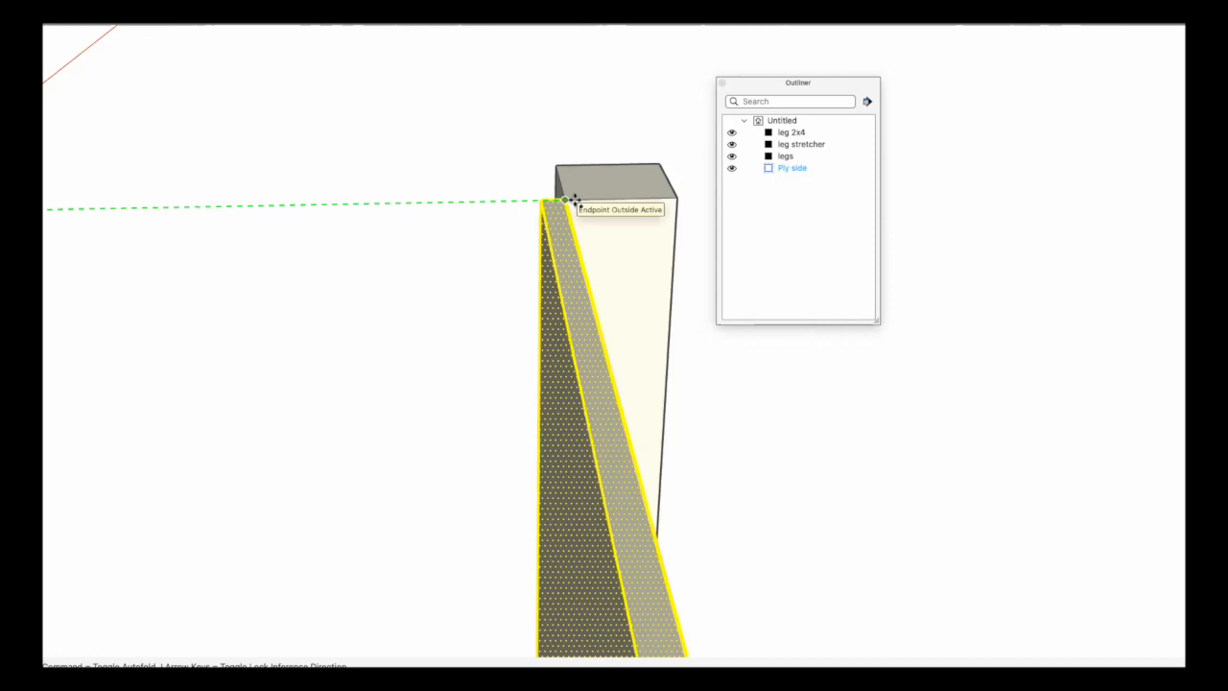
left_click(573, 200)
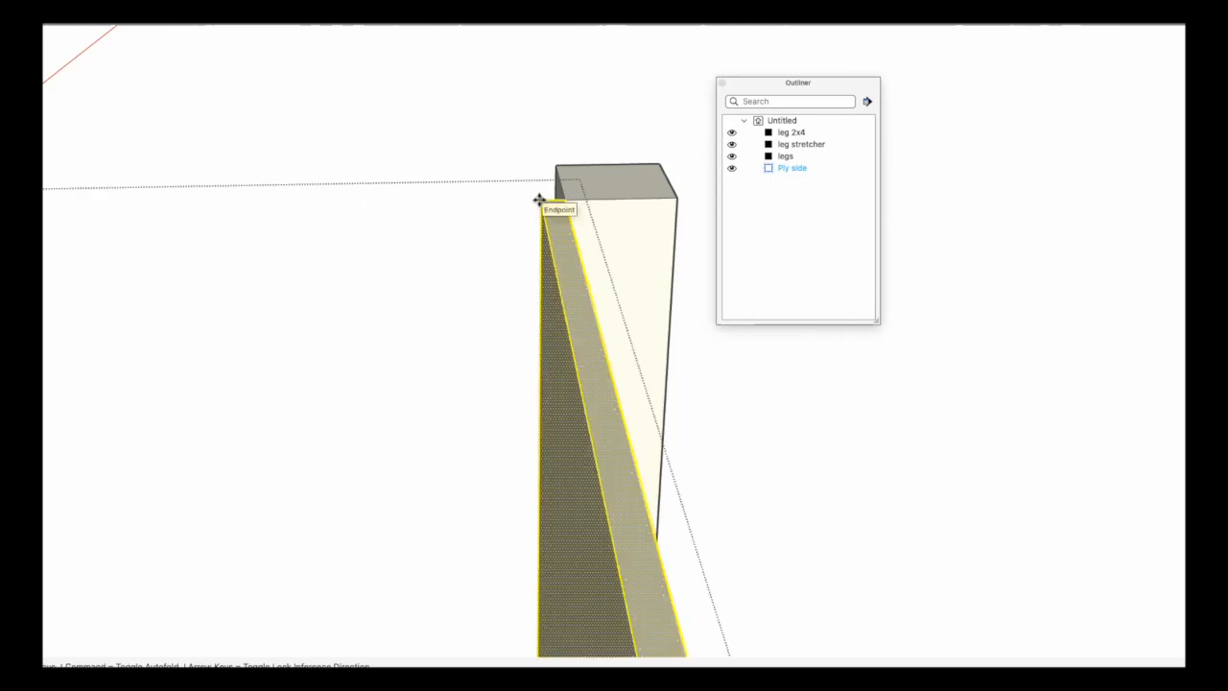
left_click(539, 198)
left_click(561, 199)
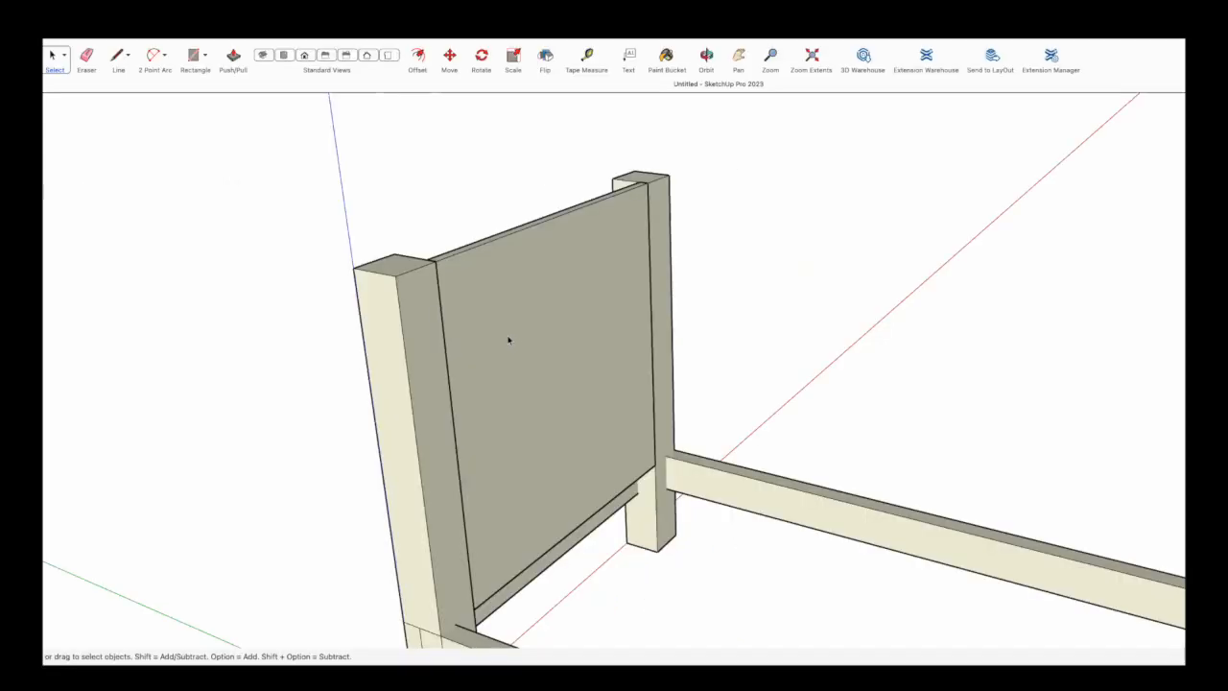
Draw a shallow rectangle across the top of a leg's inner face, from its outer corner to the end panel's edge.
key("r")
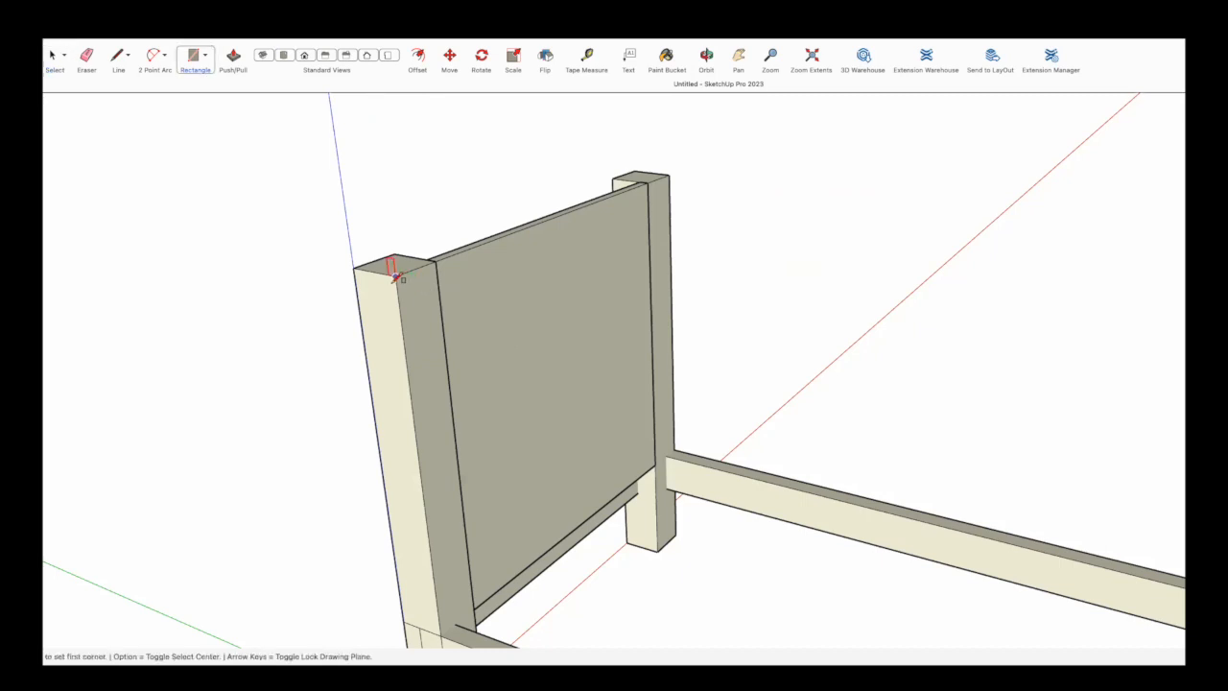
left_click(395, 277)
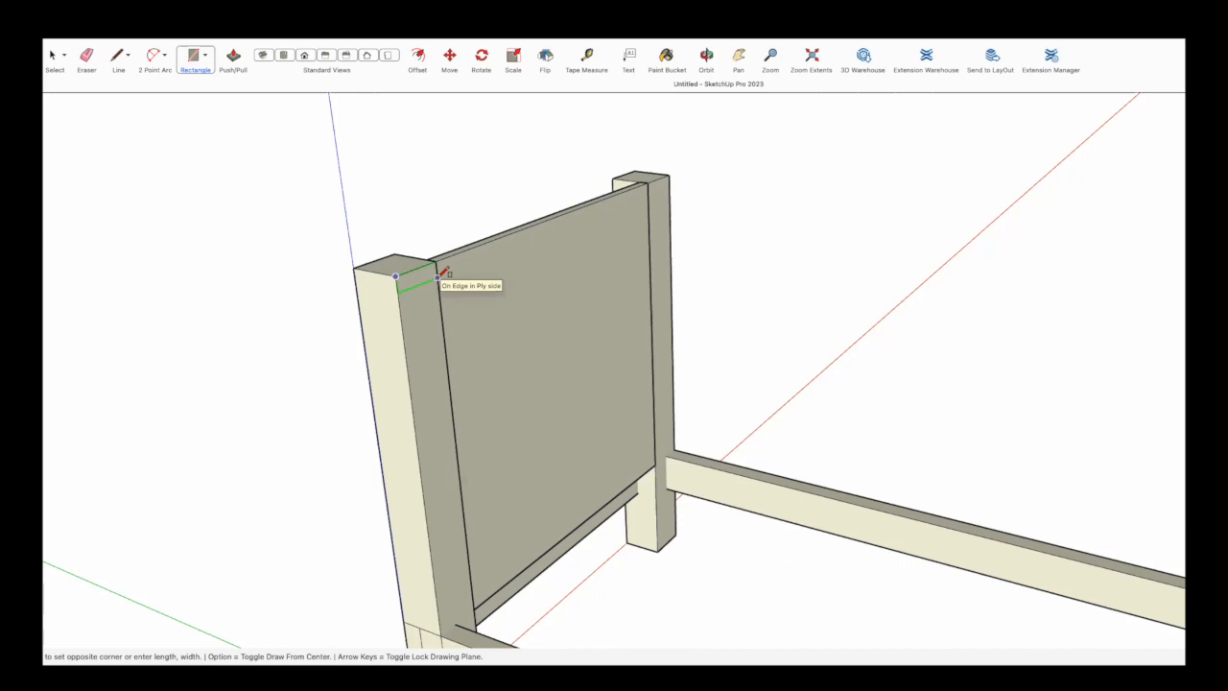
left_click(437, 277)
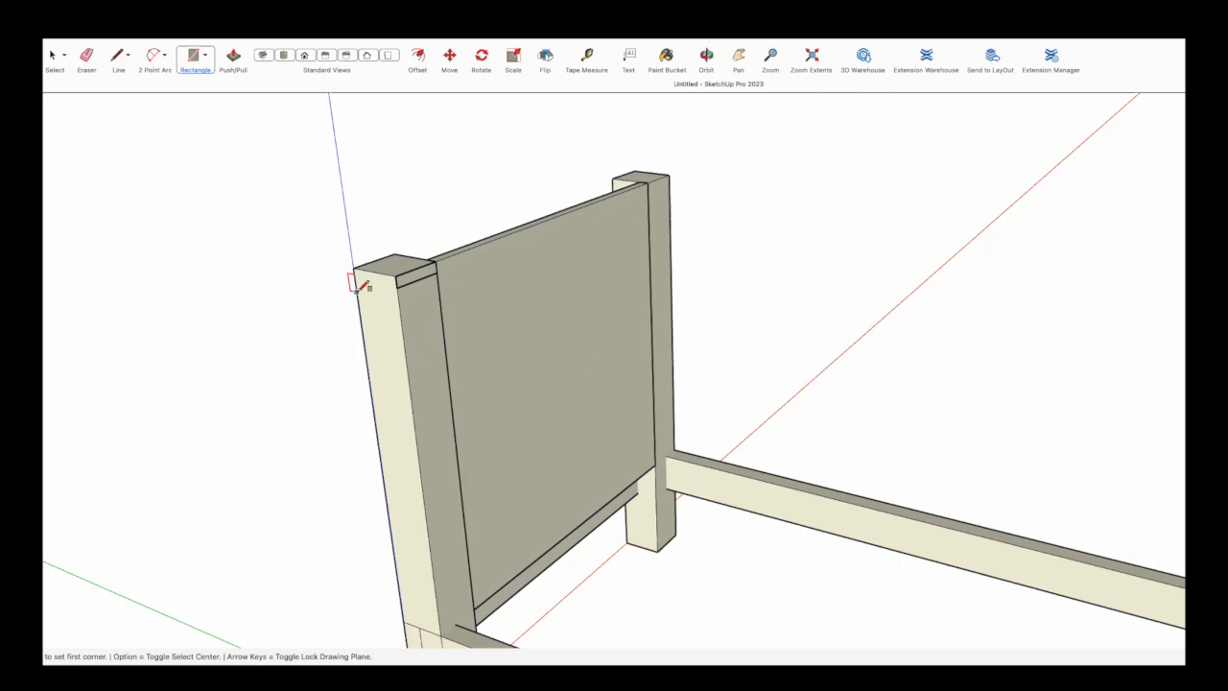
Extrude the shallow rectangle with Push/Pull along the long side to the opposite leg as a top rail.
key("p")
left_click(412, 276)
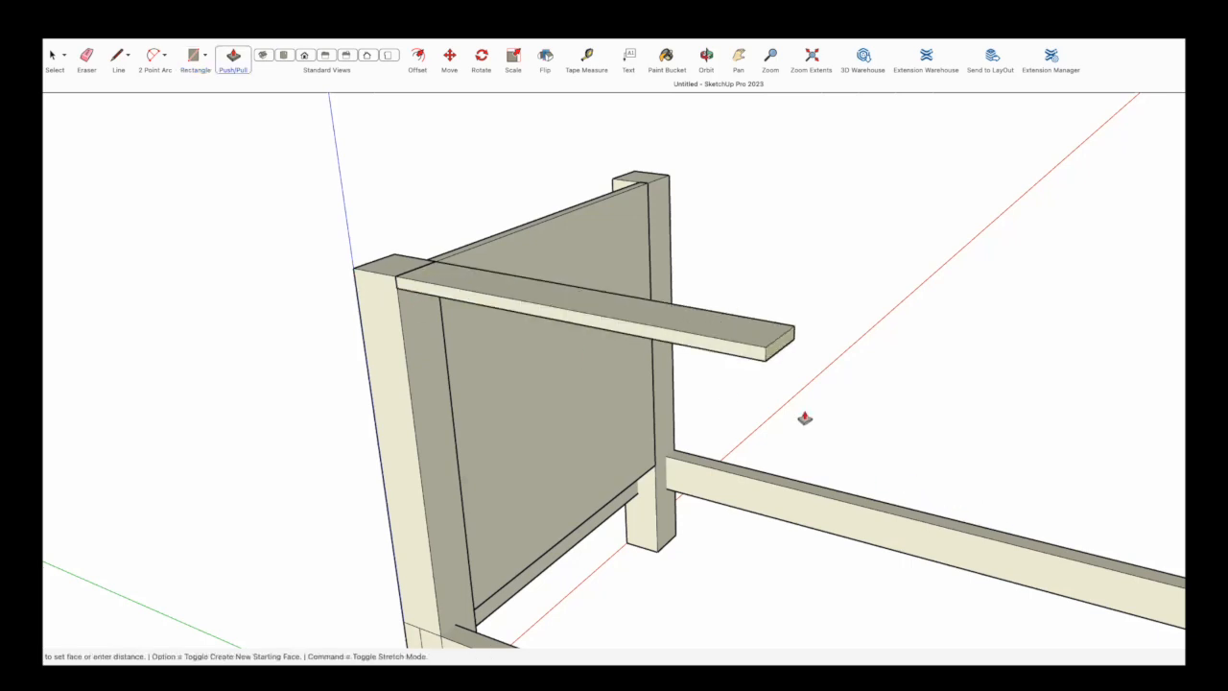
scroll(512, 419, "down", 3)
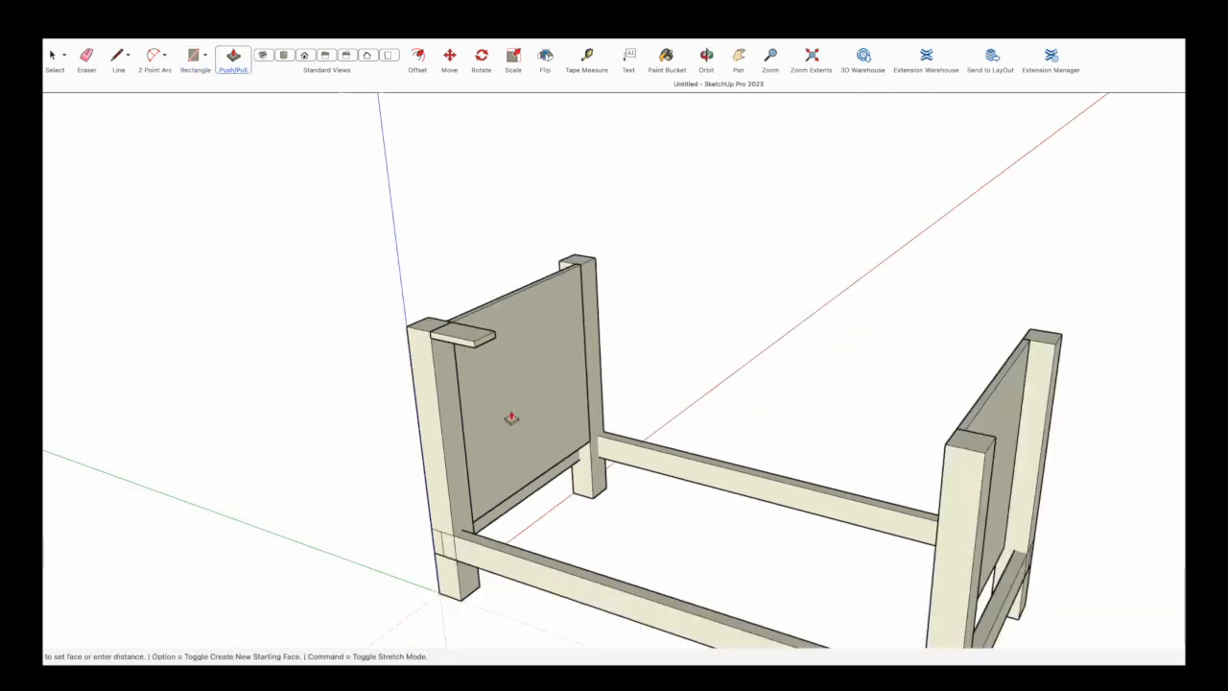
scroll(952, 449, "up", 3)
left_click(952, 453)
key("space")
Select the whole new top rail and make it a group.
scroll(719, 466, "down", 5)
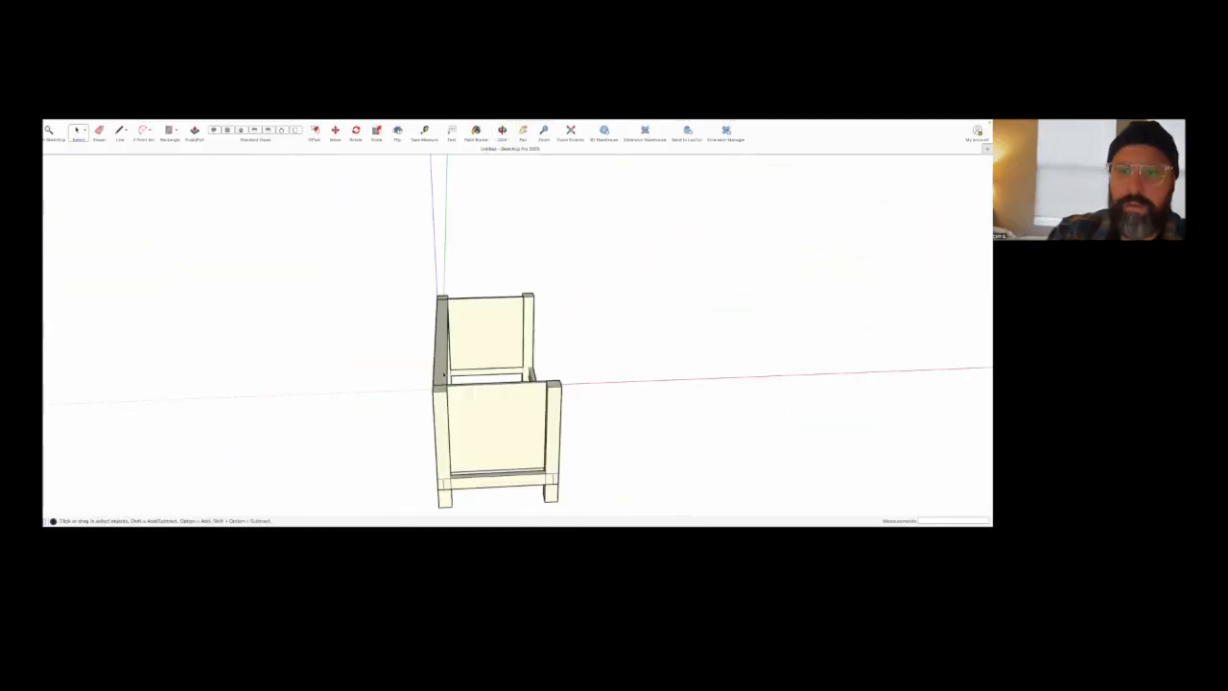
left_click(441, 365)
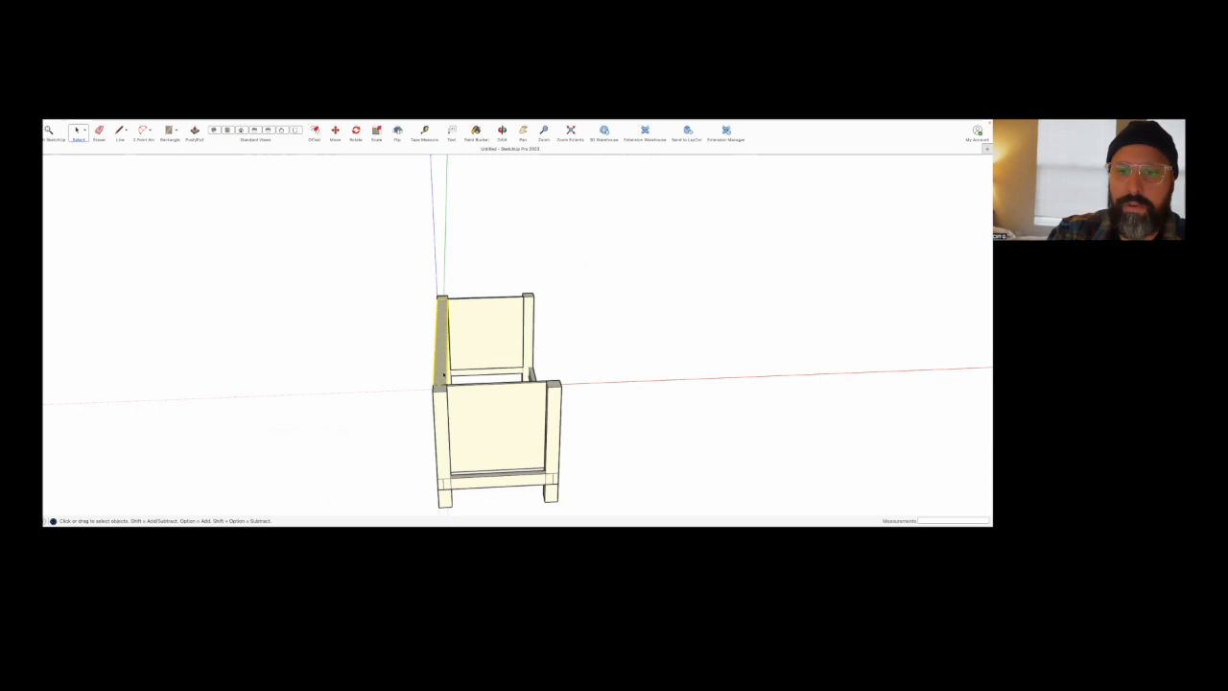
right_click(445, 374)
left_click(475, 440)
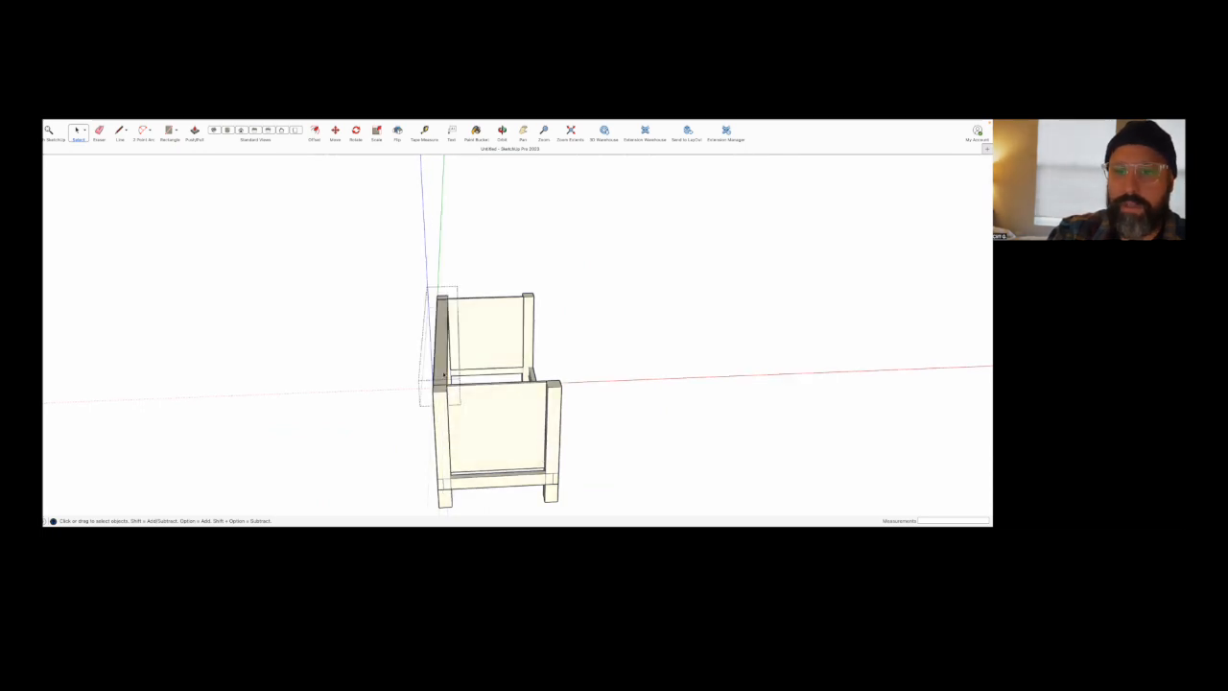
Copy the top rail within its group across to the legs on the other long side, and finish editing the group.
key("m")
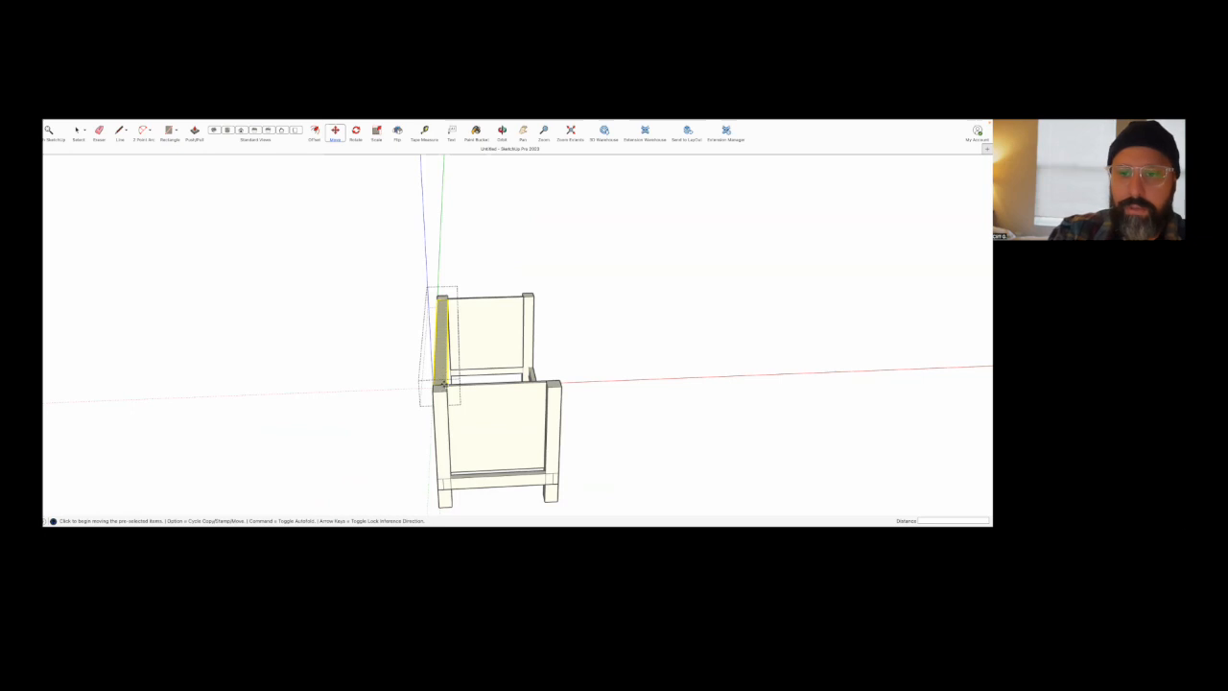
left_click(443, 381)
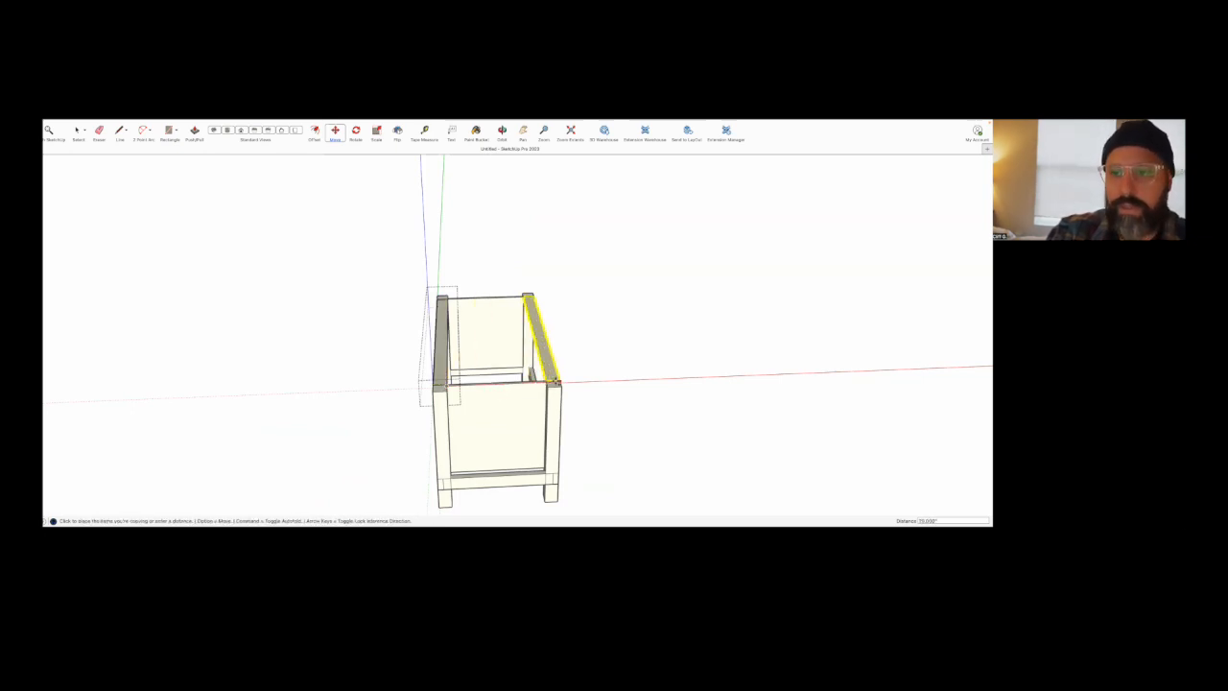
left_click(556, 381)
key("space")
left_click(625, 400)
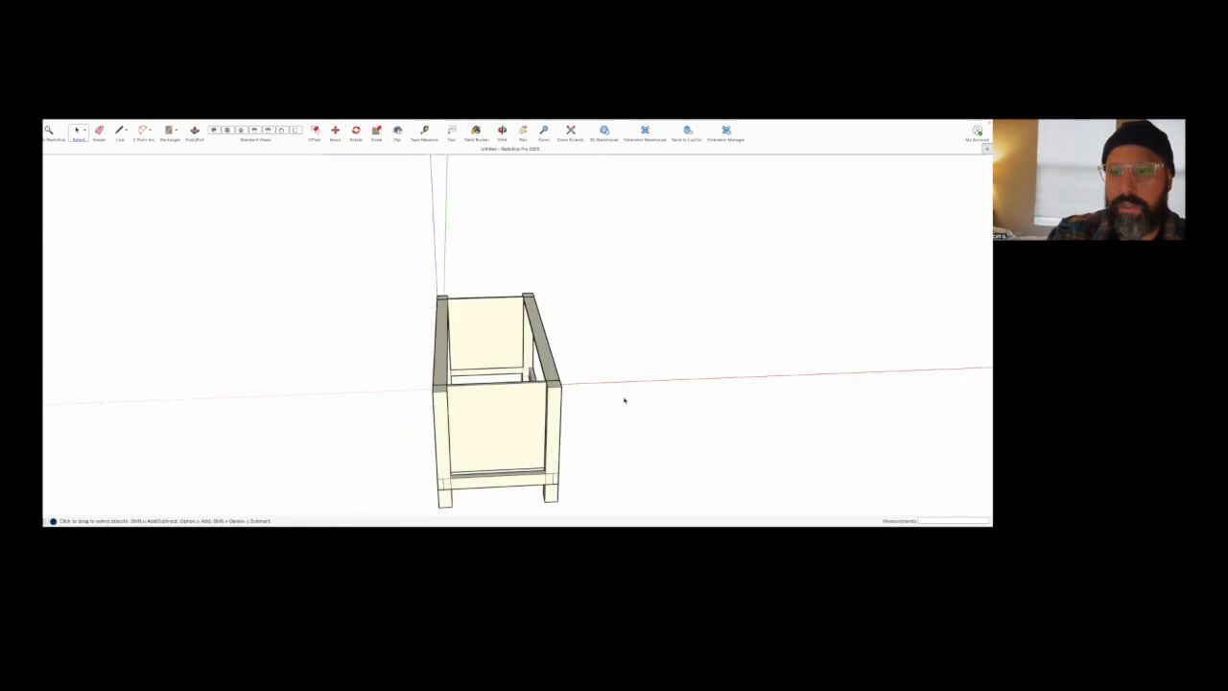
Draw a horizontal rectangle on top of the lower rails, from a back leg's corner to the diagonally opposite front leg.
key("o")
left_click_drag(410, 365, 655, 362)
mouse_move(657, 289)
left_mouse_down()
mouse_move(678, 285)
mouse_move(667, 293)
left_mouse_up()
key("space")
scroll(390, 336, "up", 5)
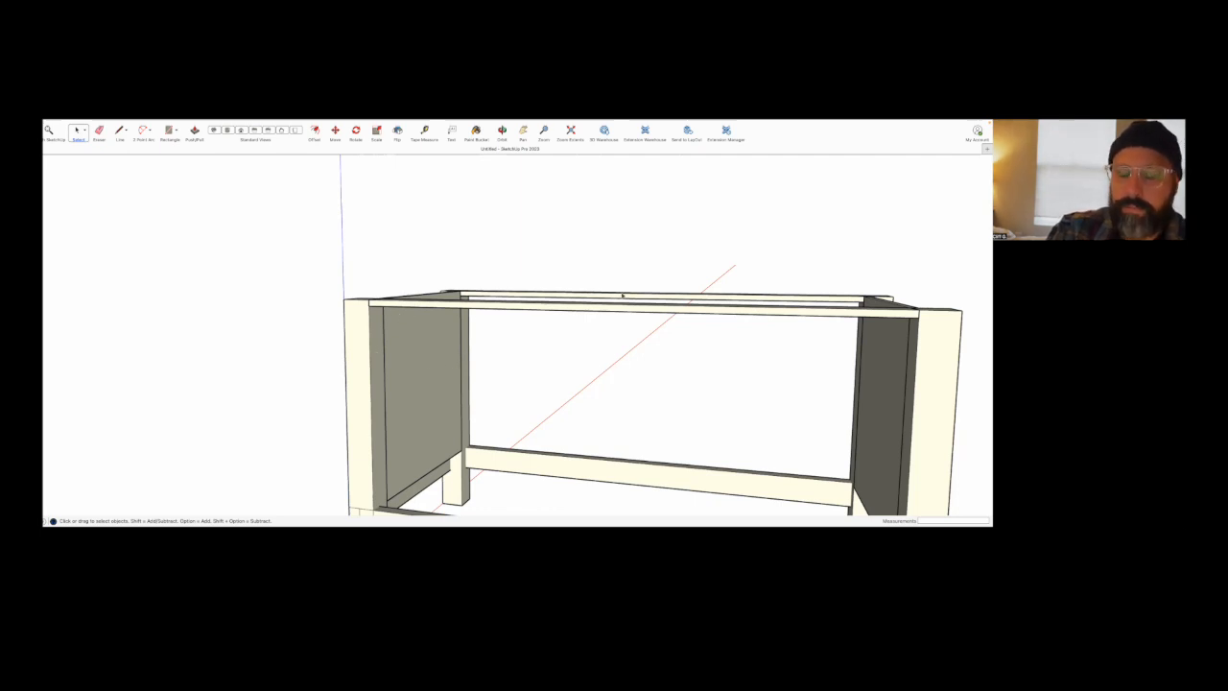
mouse_move(578, 275)
middle_mouse_down()
mouse_move(551, 309)
mouse_move(562, 337)
middle_mouse_up()
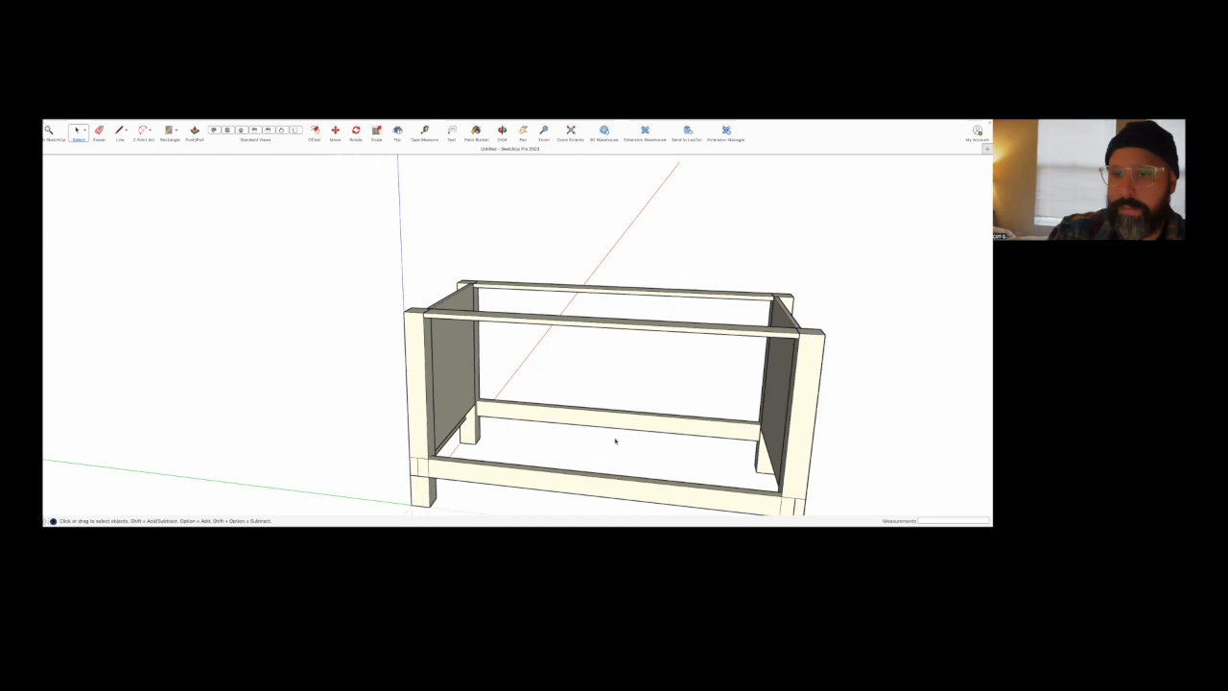
key("r")
scroll(485, 374, "up", 6)
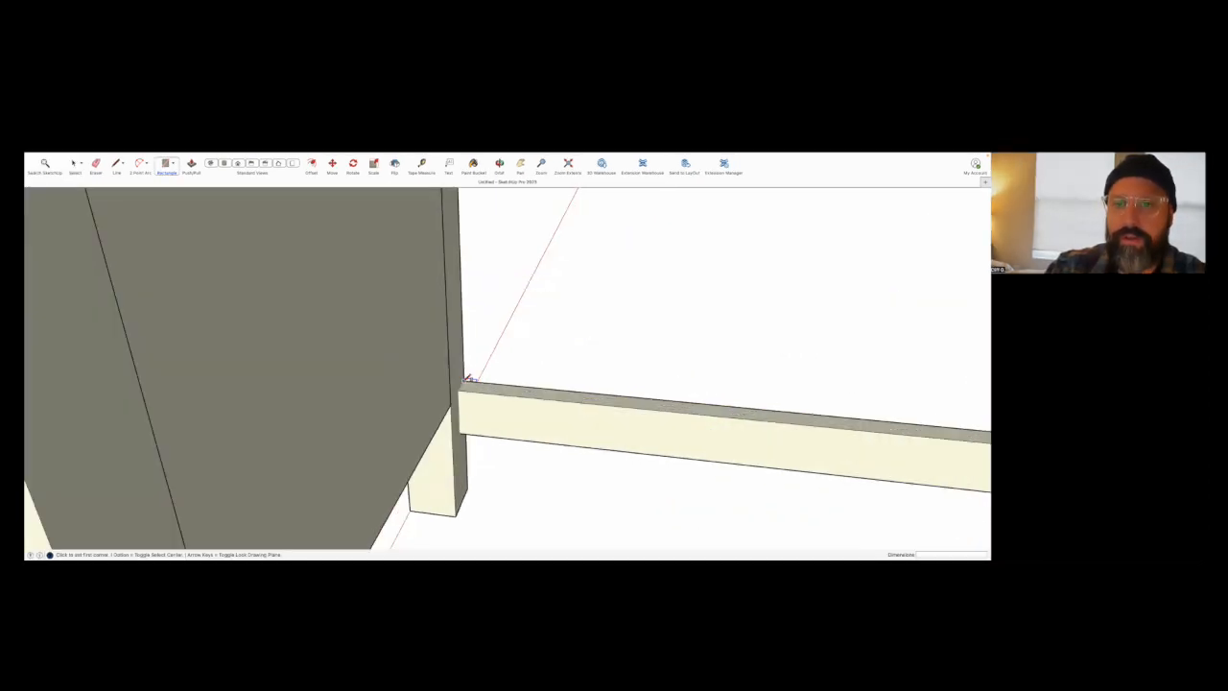
scroll(465, 376, "up", 3)
left_click(467, 372)
scroll(466, 415, "down", 10)
scroll(531, 472, "up", 10)
left_click(589, 451)
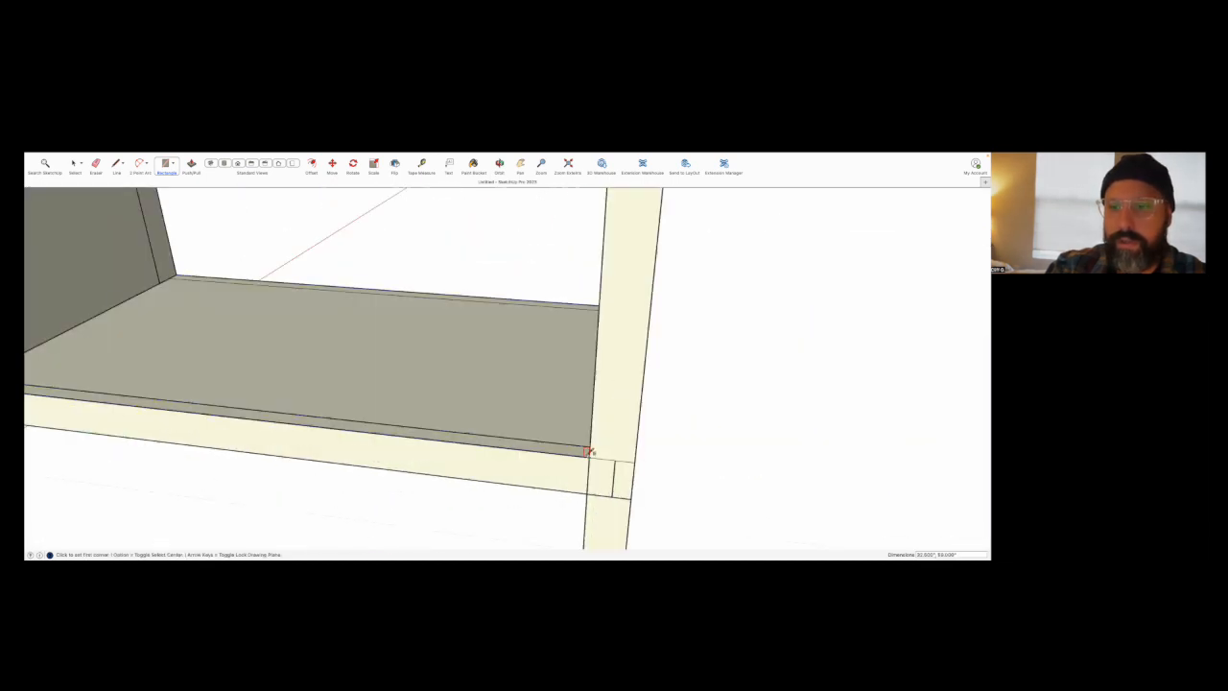
Extrude the horizontal rectangle with Push/Pull into a thin bottom panel resting on the lower rails.
key("p")
left_click(522, 413)
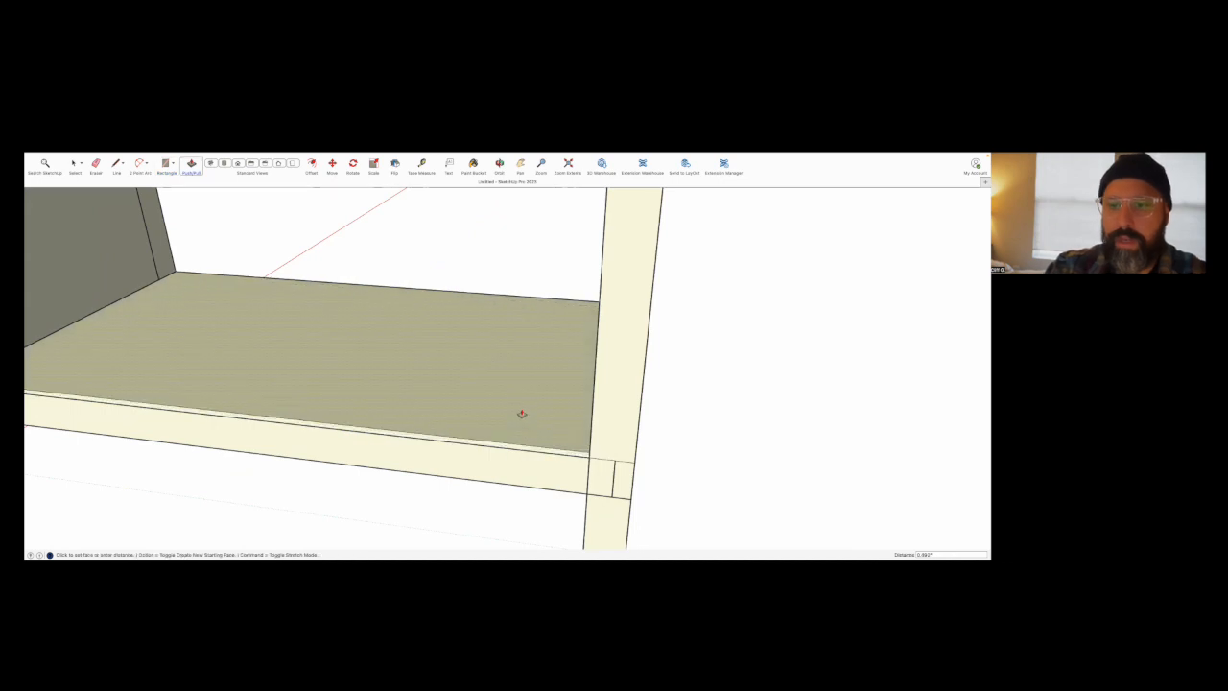
key("Return")
key("space")
Raise a thin vertical divider across the middle of the bottom panel with Push/Pull, reaching up to the top rails.
middle_click_drag(527, 496, 548, 479)
scroll(548, 480, "down", 5)
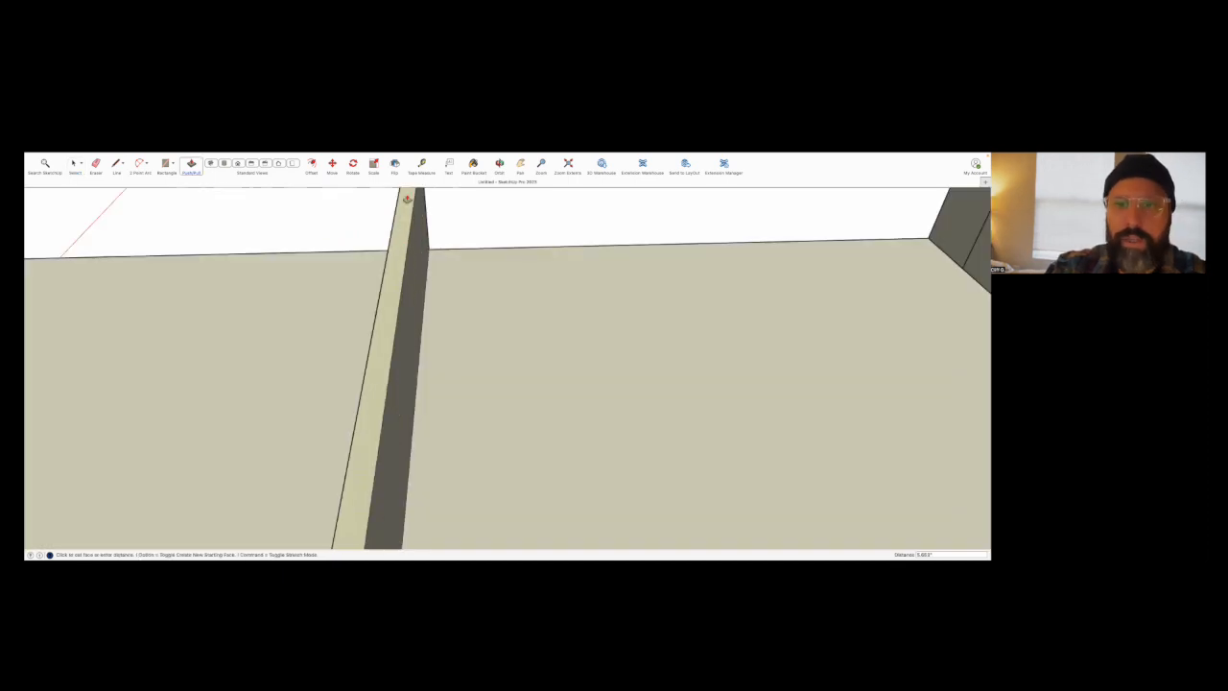
scroll(412, 316, "down", 5)
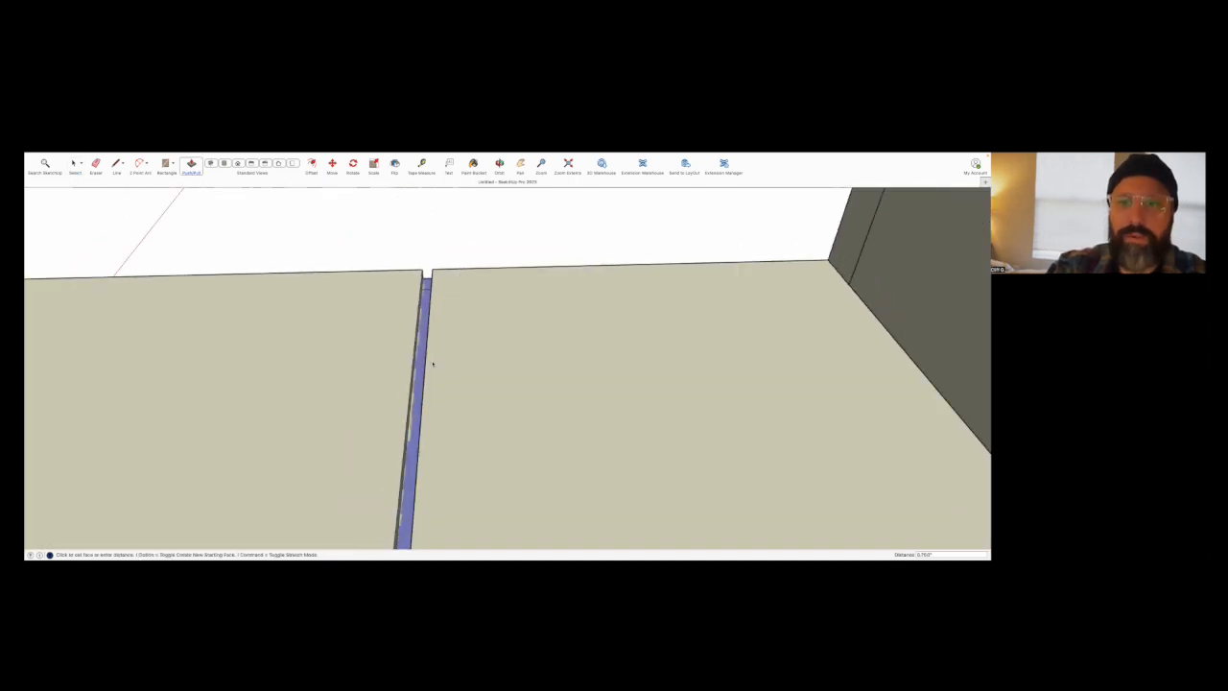
middle_click_drag(423, 317, 412, 197)
scroll(413, 197, "up", 5)
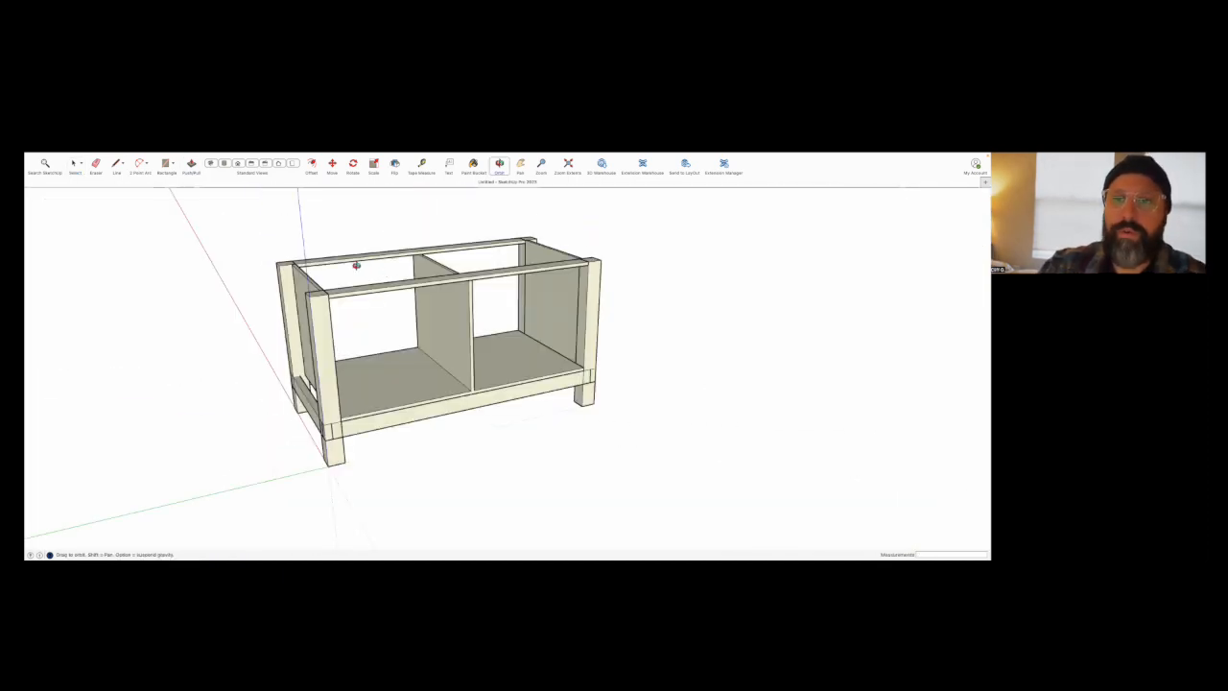
Draw a guide line on the bottom panel, perpendicular to the divider and starting at the midpoint of its base.
left_click_drag(356, 266, 370, 277)
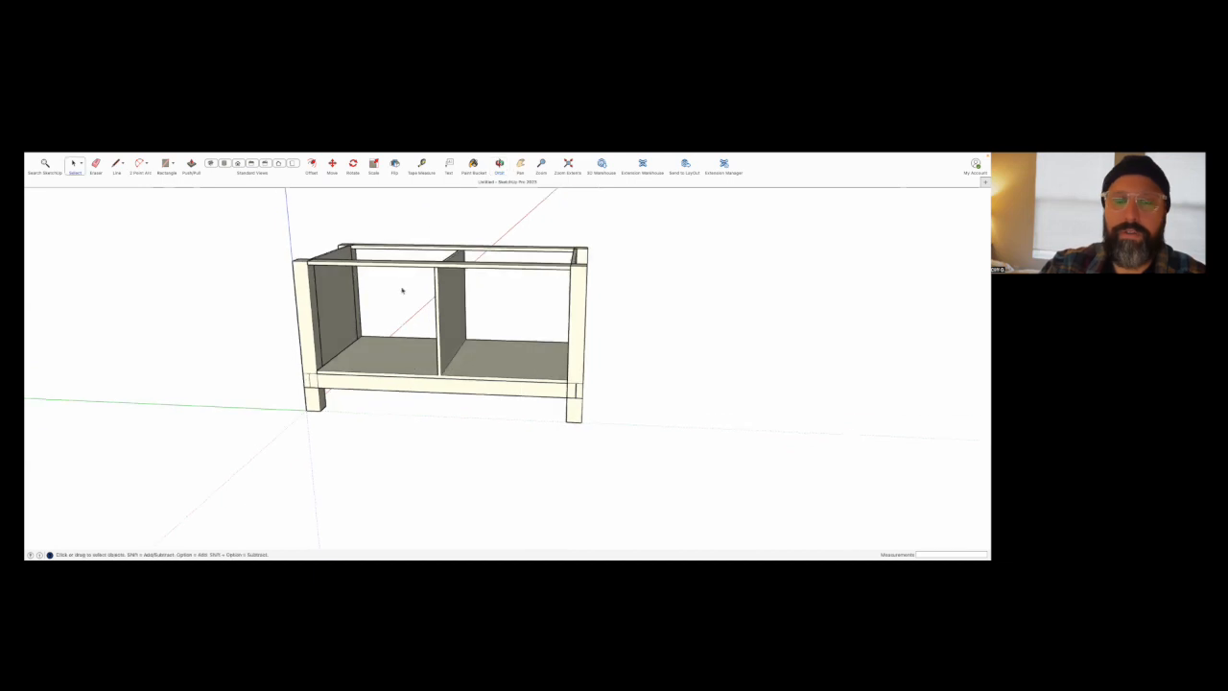
left_click_drag(477, 310, 568, 246)
key("space")
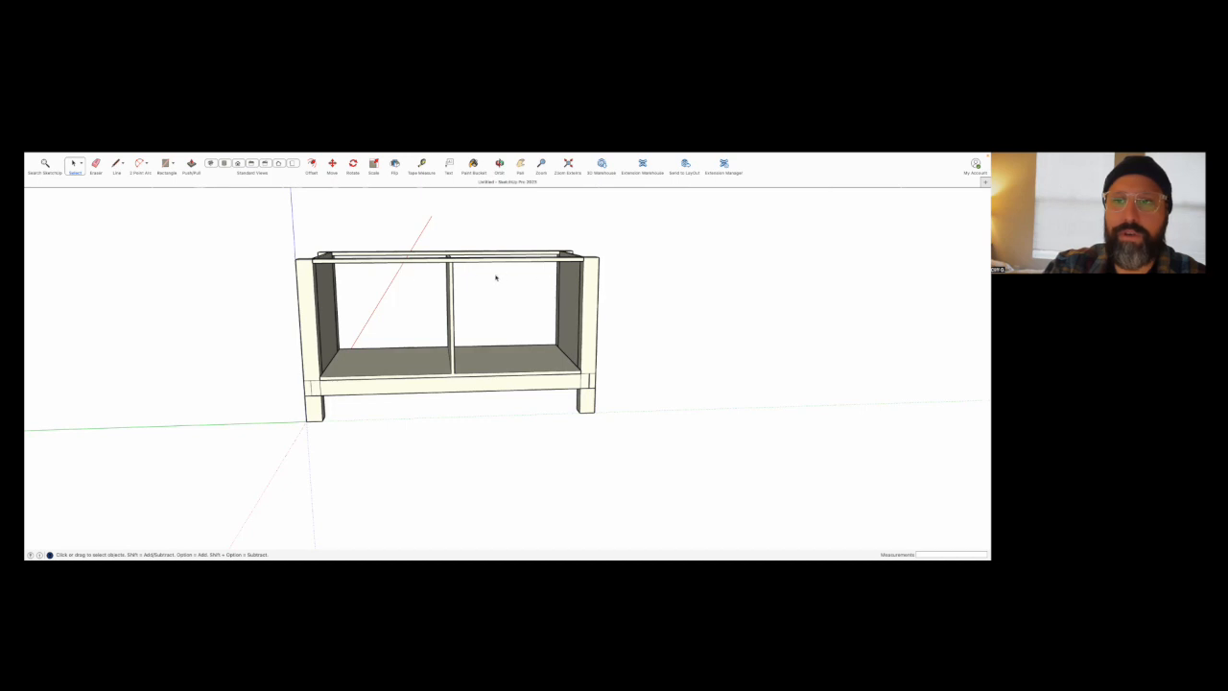
middle_click_drag(395, 273, 442, 303)
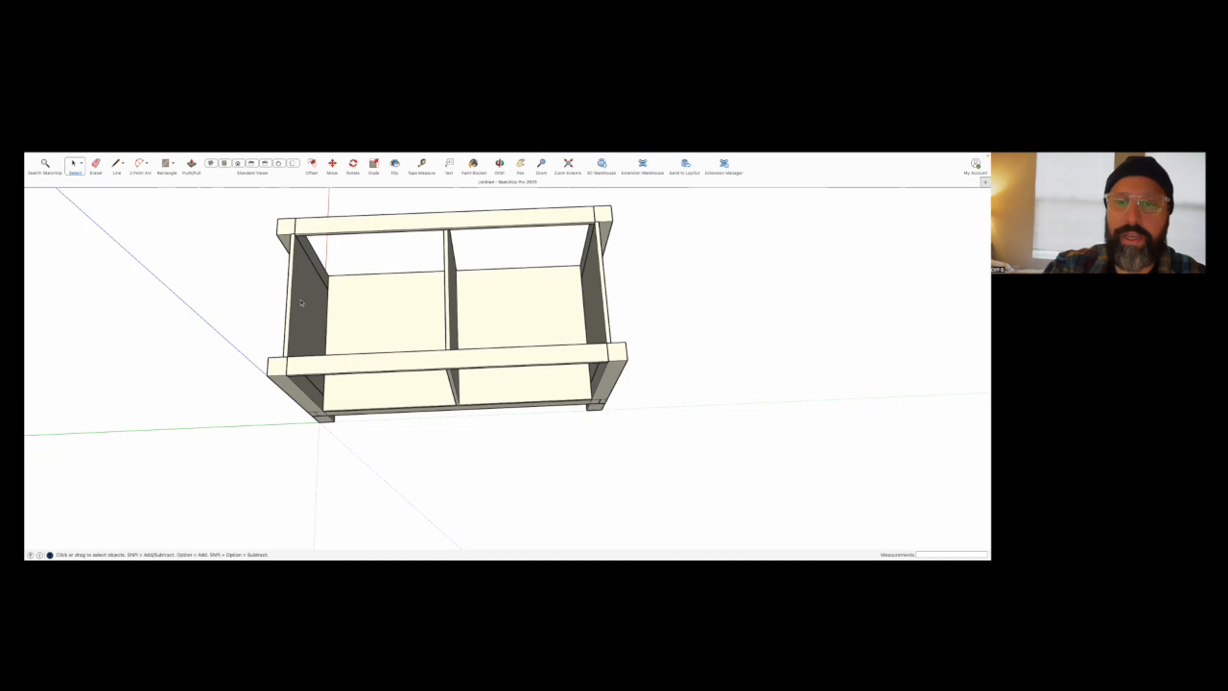
middle_click_drag(407, 370, 540, 326)
middle_click_drag(660, 333, 413, 437)
key("l")
left_click(413, 436)
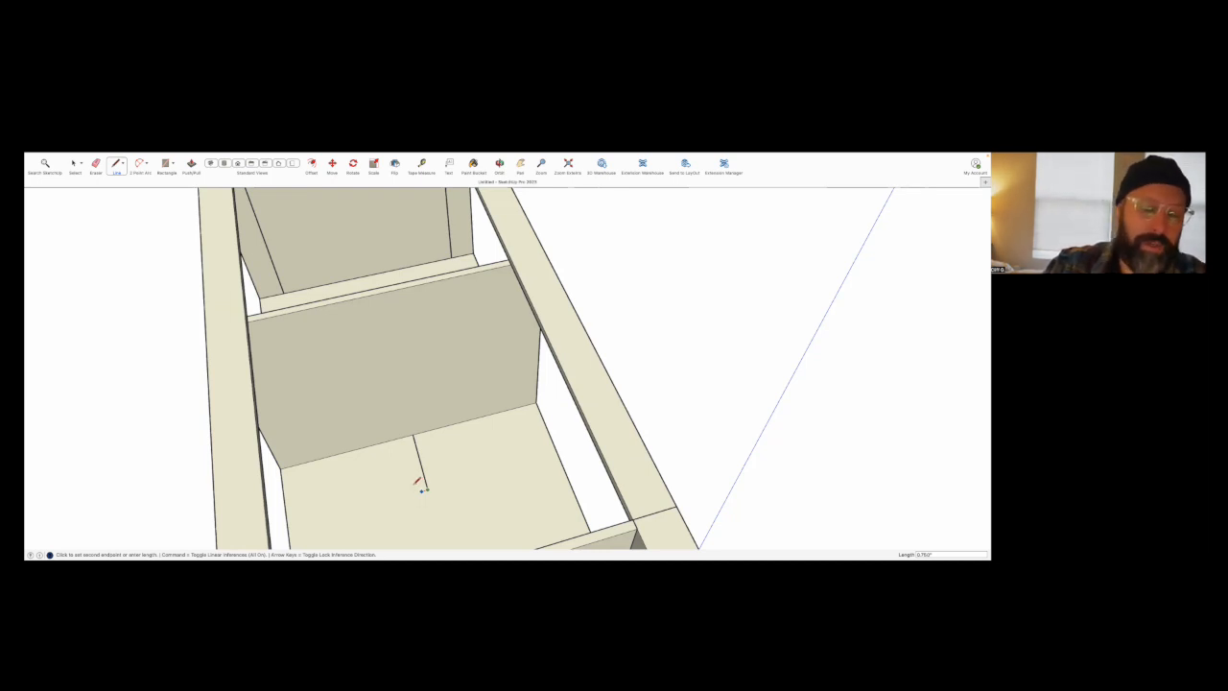
left_click(427, 490)
Draw a narrow rectangle on the bottom panel from the guide line's start across to the end panel, and set its width to 0.75 inches.
key("r")
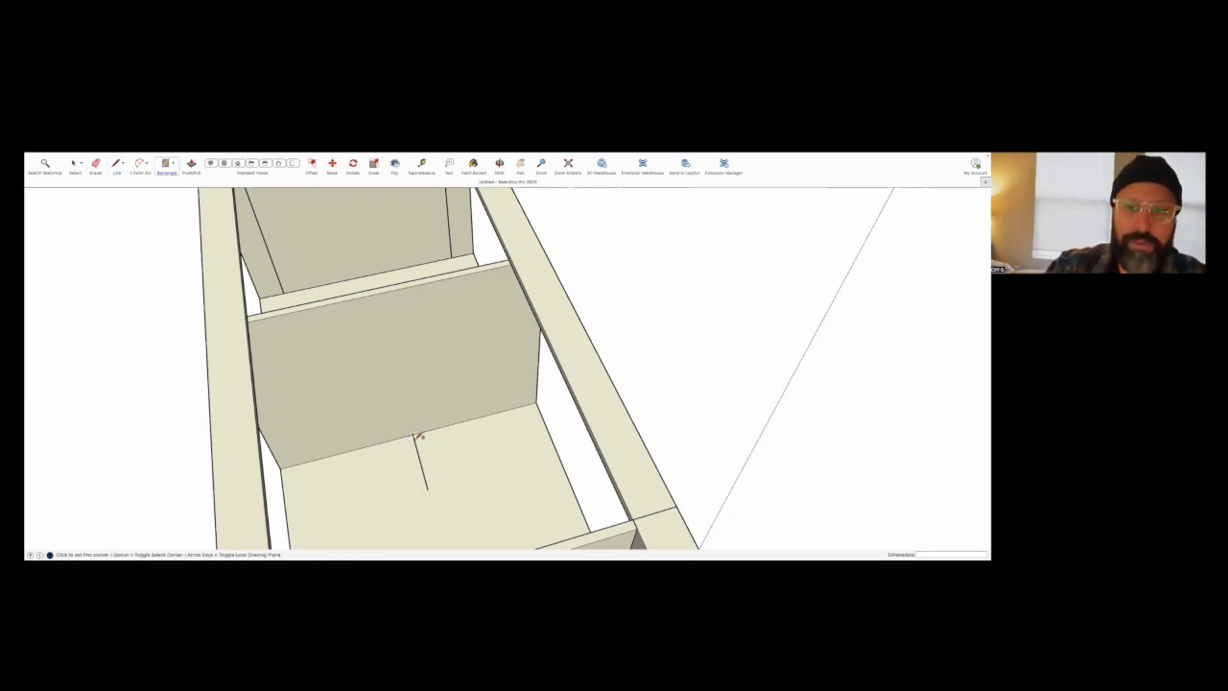
left_click(418, 433)
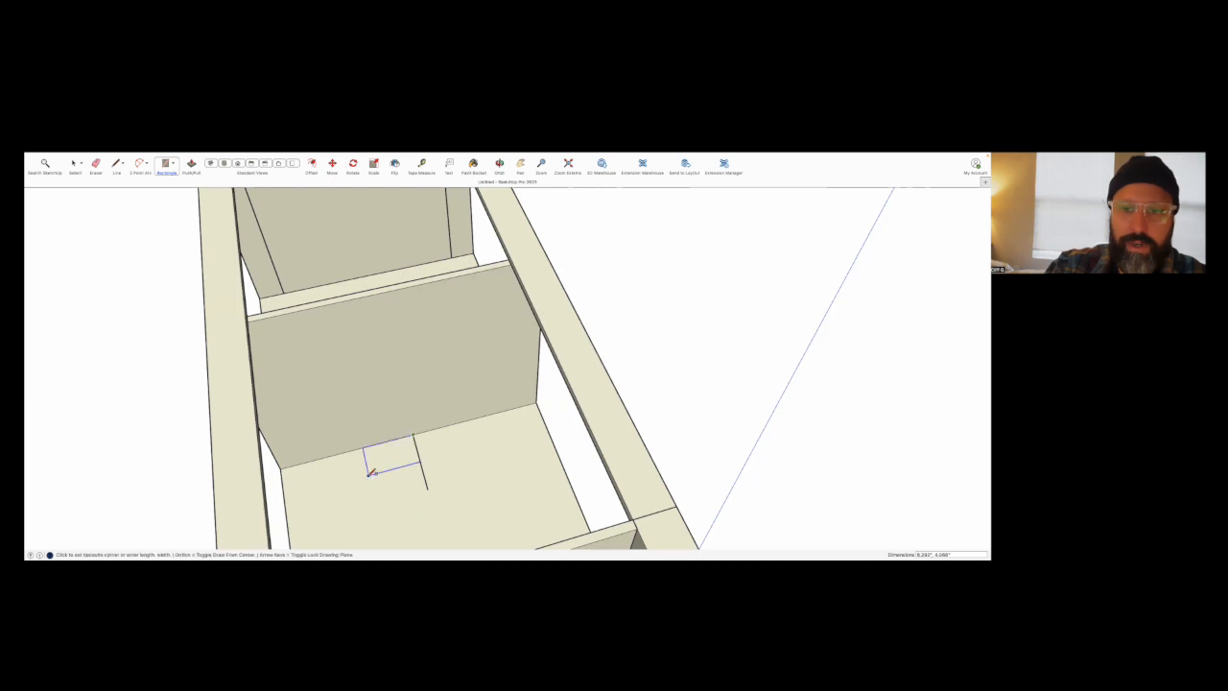
middle_click_drag(371, 466, 529, 473)
middle_click_drag(600, 457, 597, 412)
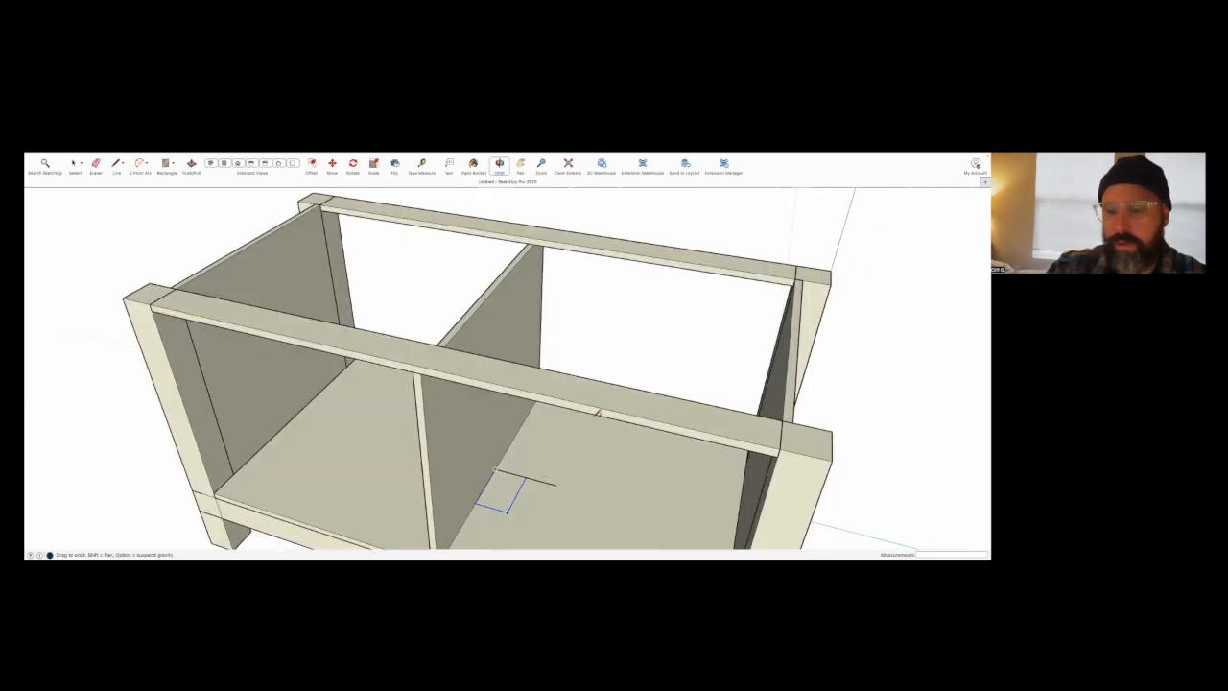
scroll(566, 444, "down", 5)
middle_click_drag(581, 498, 650, 485)
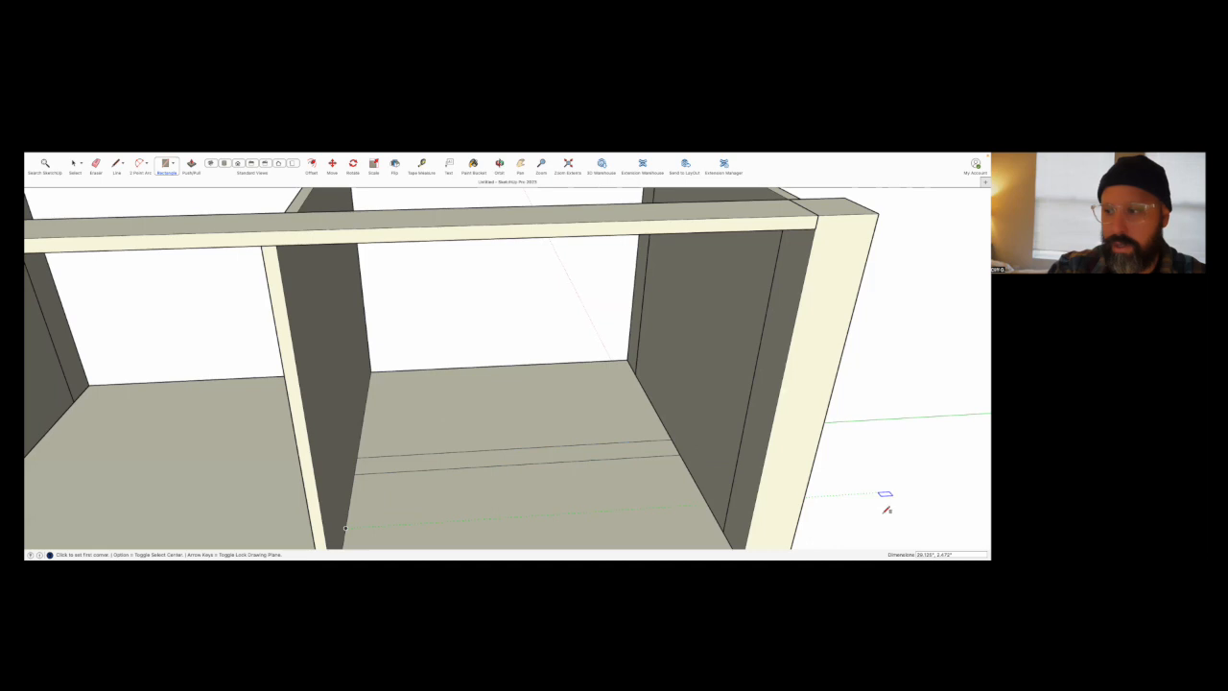
left_click_drag(937, 554, 978, 555)
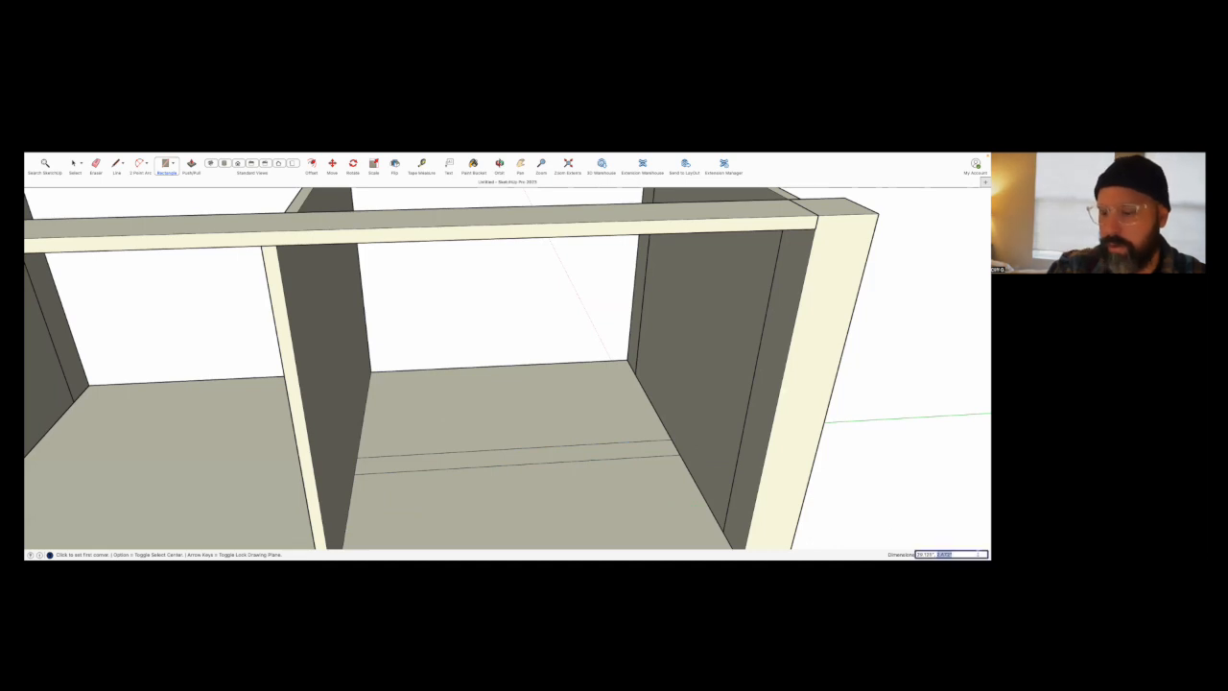
key("Return")
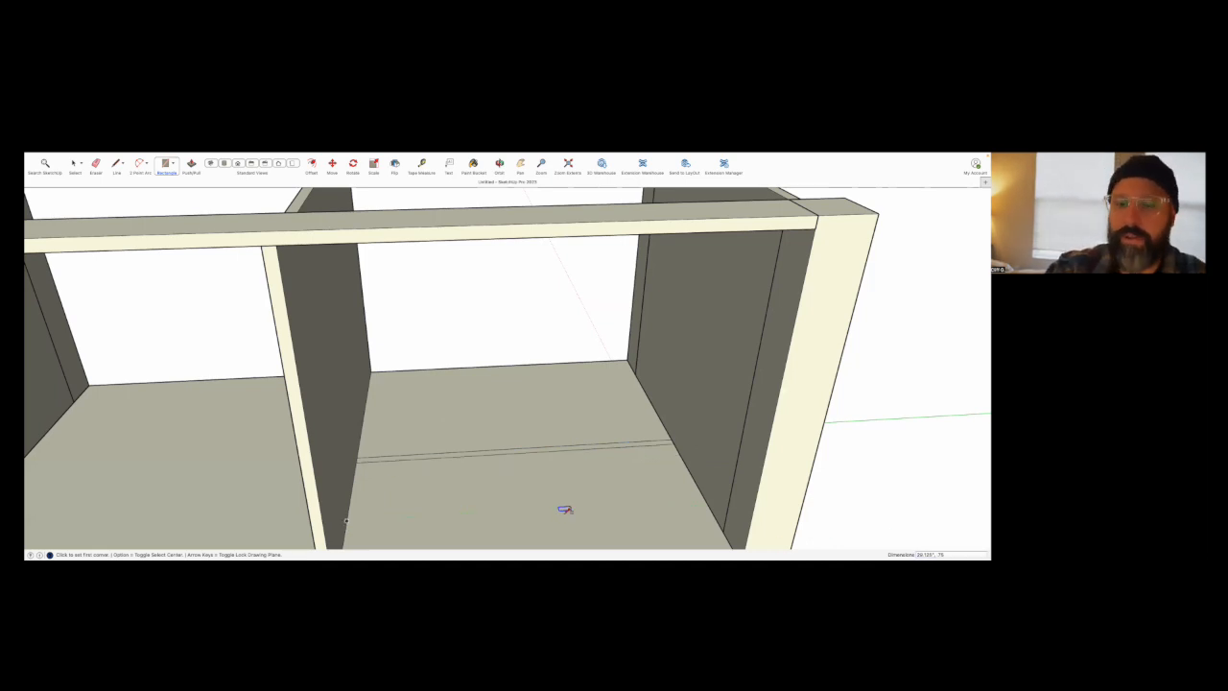
Raise the narrow rectangle with Push/Pull into a vertical partition across the bay, matching the divider's full height.
key("p")
left_click(507, 456)
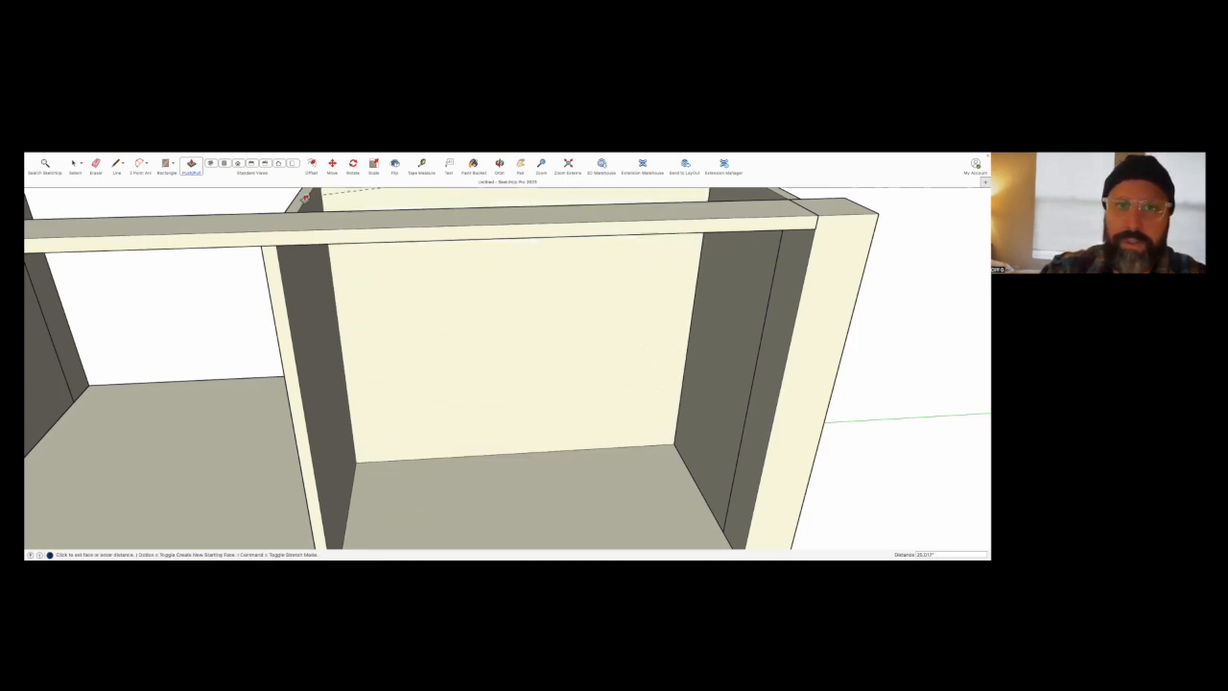
scroll(306, 197, "down", 3)
left_click(307, 197)
scroll(321, 295, "down", 5)
scroll(344, 253, "up", 5)
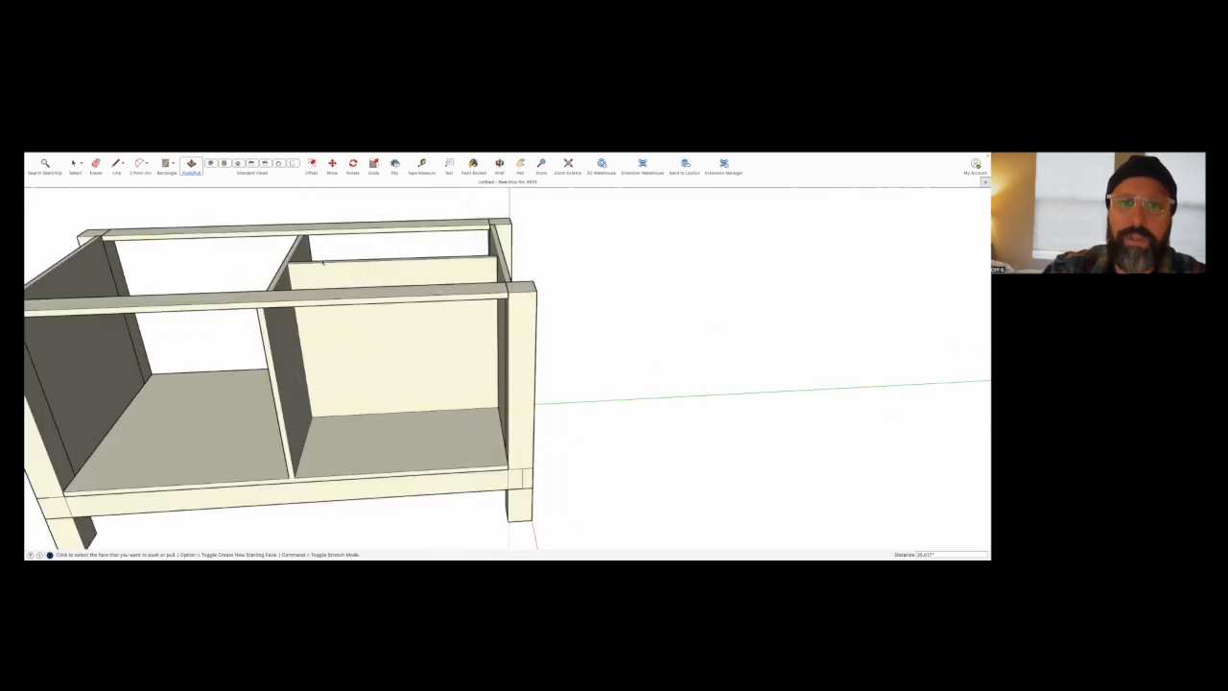
scroll(328, 257, "up", 2)
Try to move the joined bottom panel, divider and partition out of the frame.
key("space")
scroll(545, 368, "down", 10)
scroll(567, 346, "up", 8)
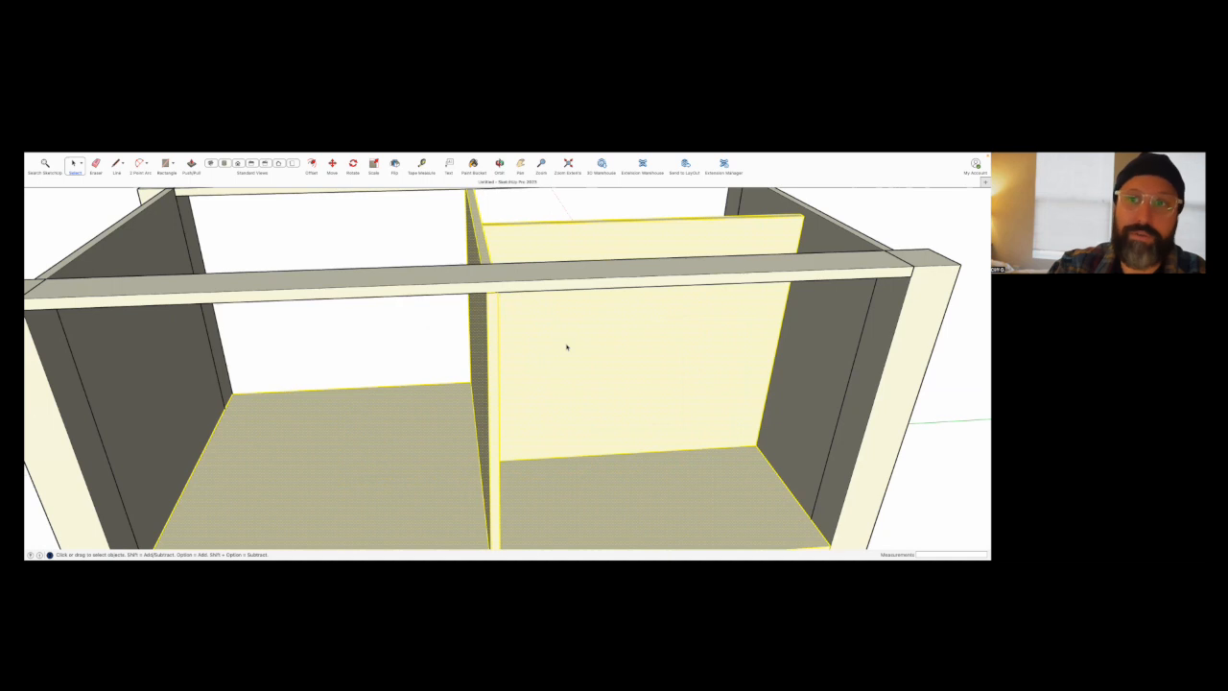
scroll(442, 345, "down", 3)
scroll(467, 383, "down", 3)
key("m")
left_click(475, 356)
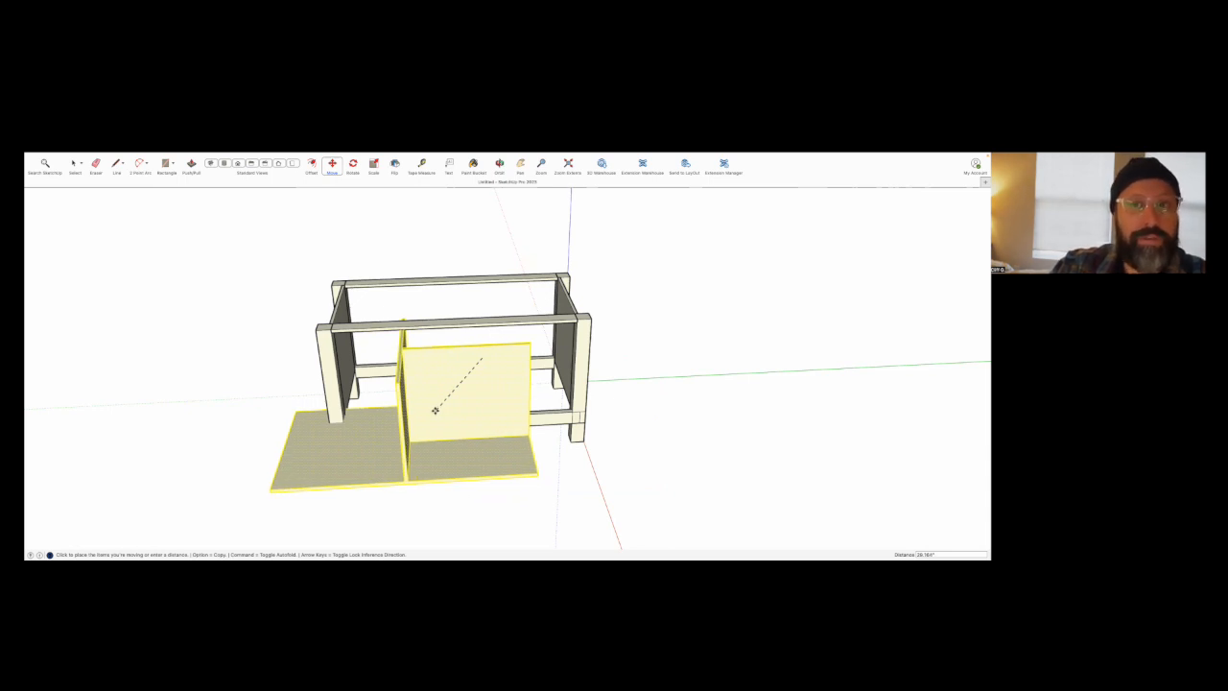
left_click(434, 415)
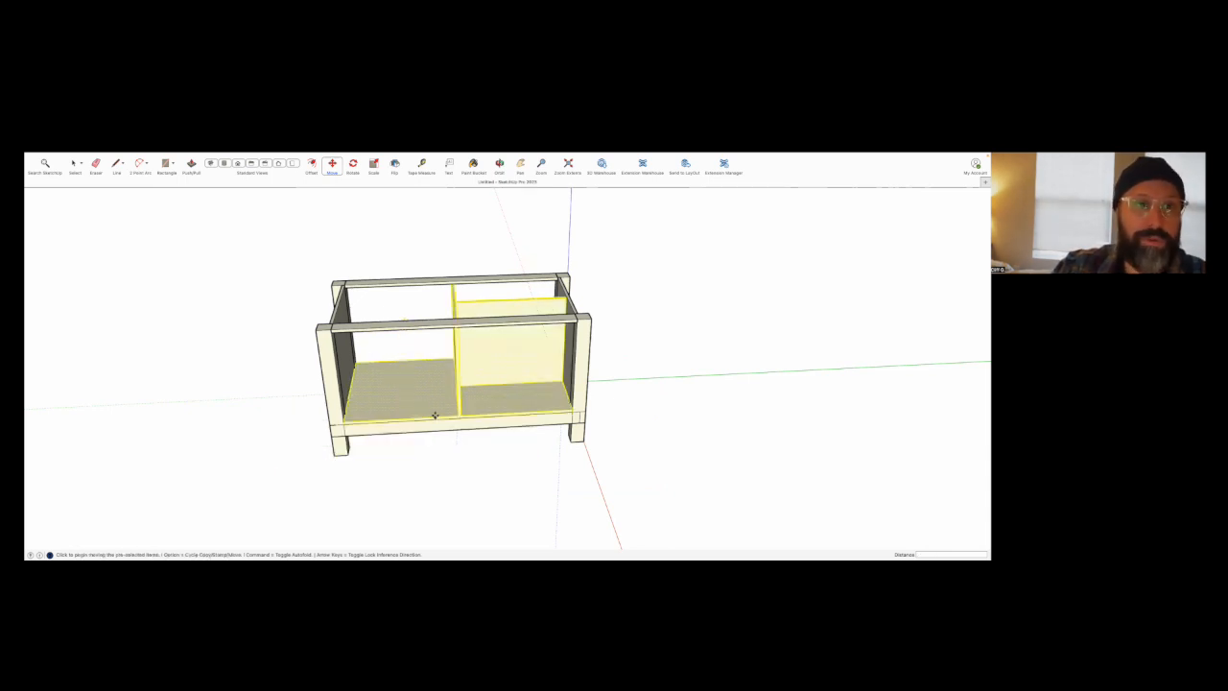
key("space")
left_click(477, 458)
Draw a narrow rectangle on the bottom panel of the other bay, from the divider to the end panel, and set its width to 0.75 inches.
middle_click_drag(323, 336, 470, 419)
middle_click_drag(579, 401, 684, 419)
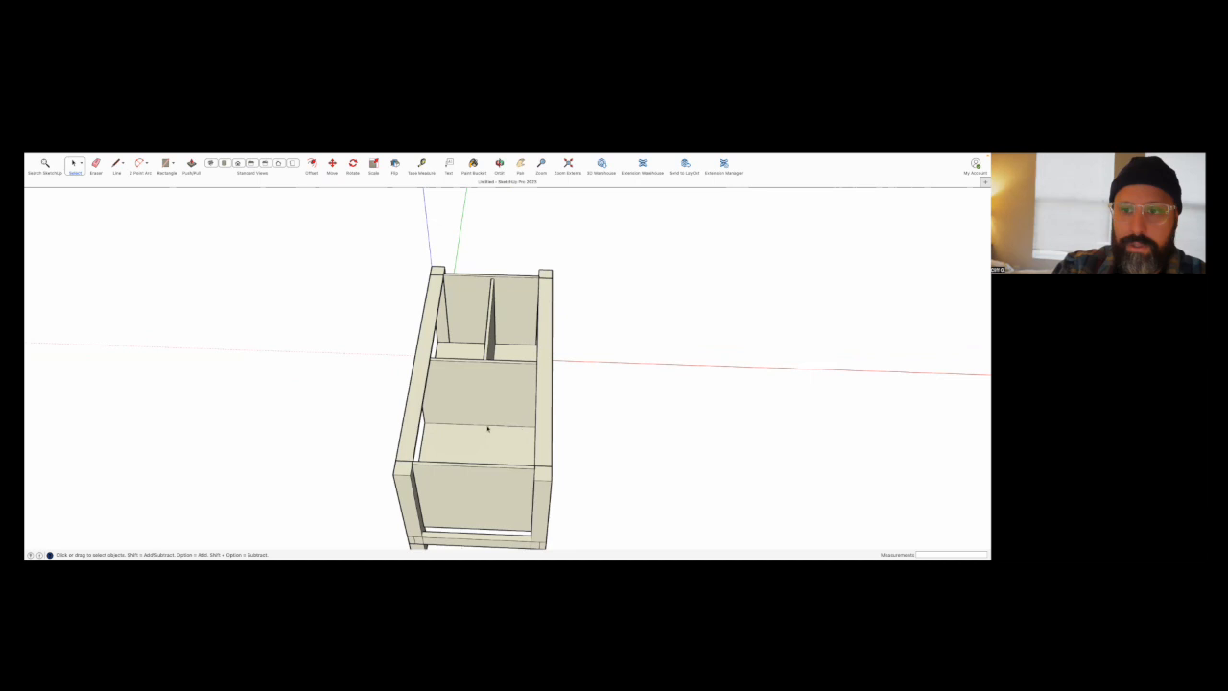
scroll(489, 429, "up", 5)
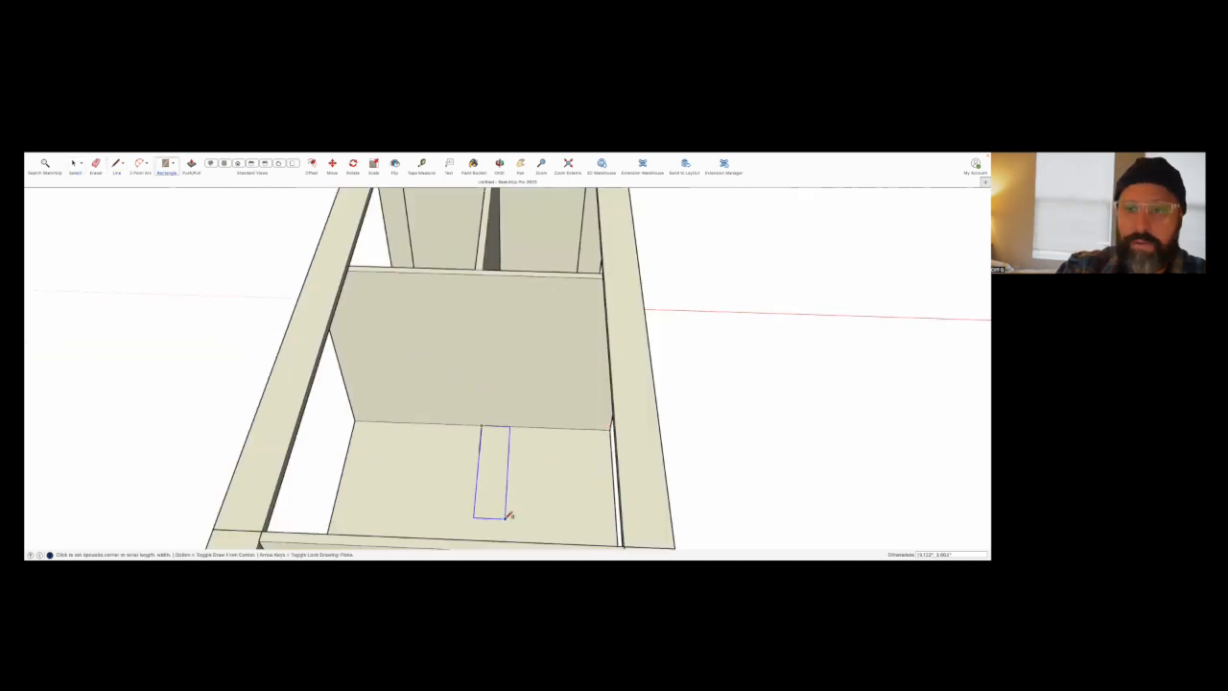
middle_click_drag(496, 485, 231, 439)
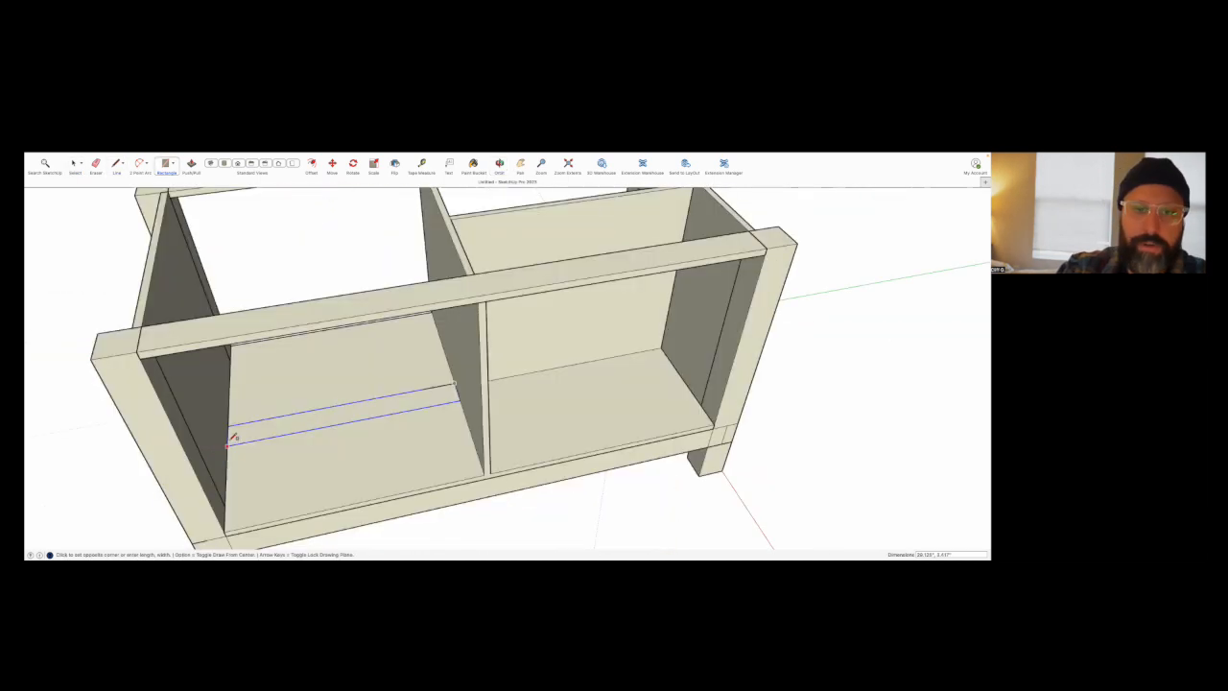
left_click(231, 439)
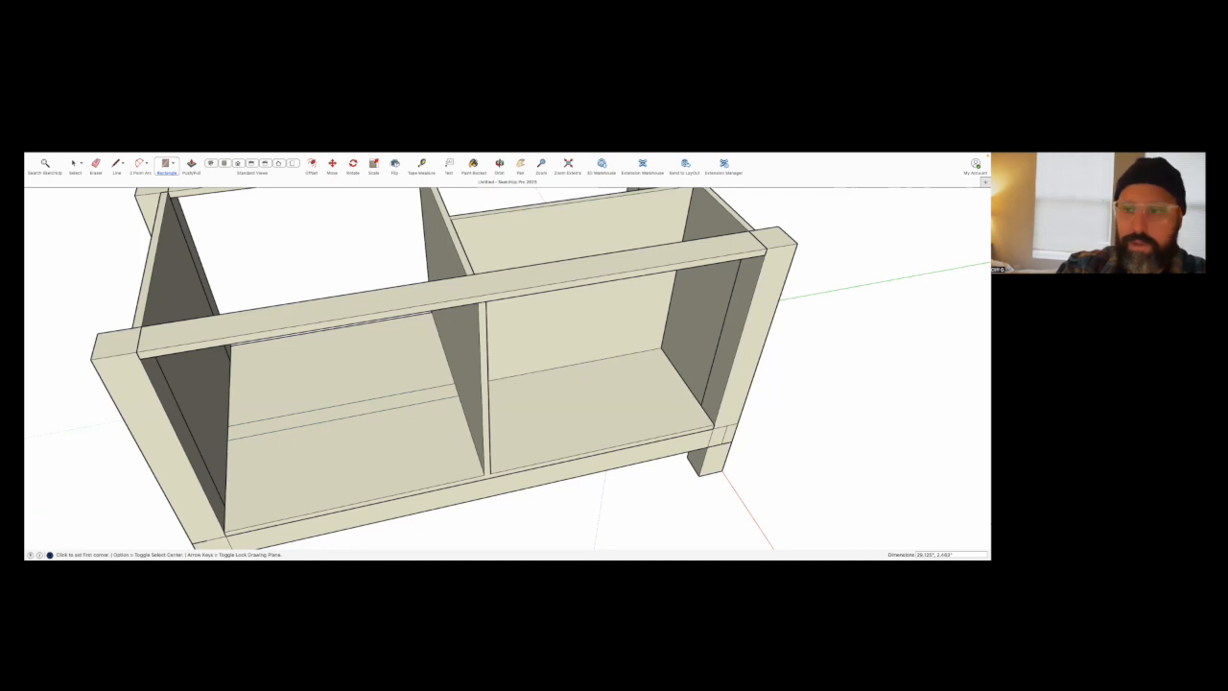
double_click(944, 555)
key("BackSpace")
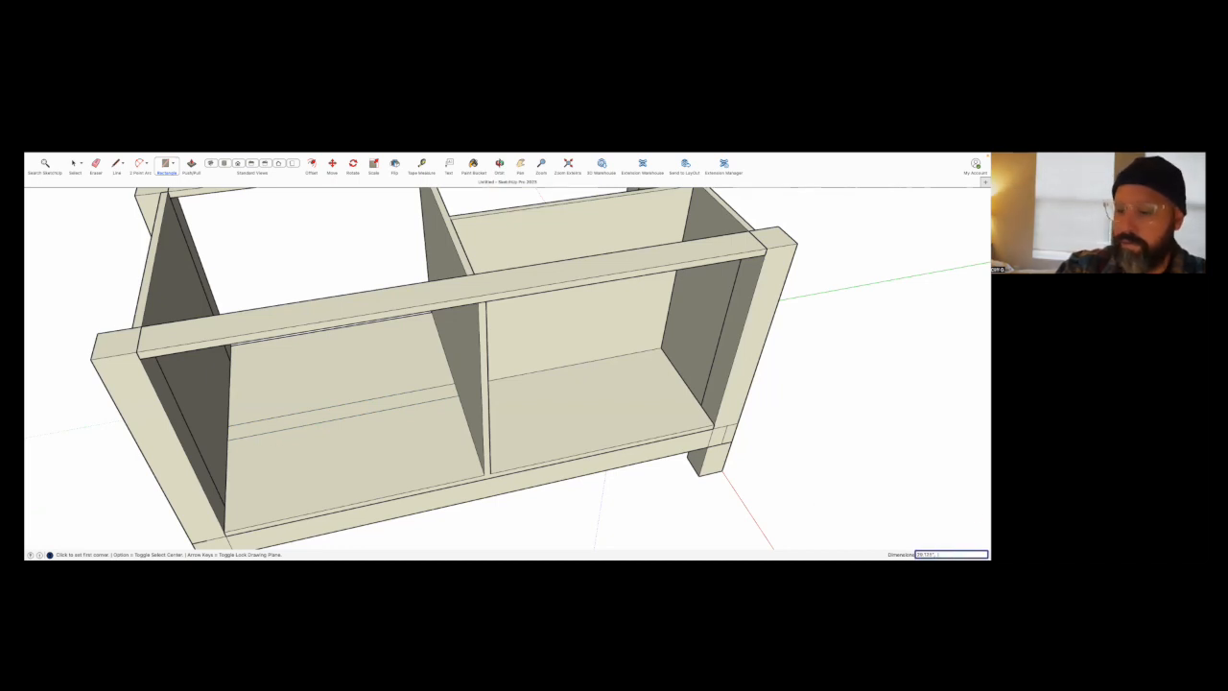
key("Return")
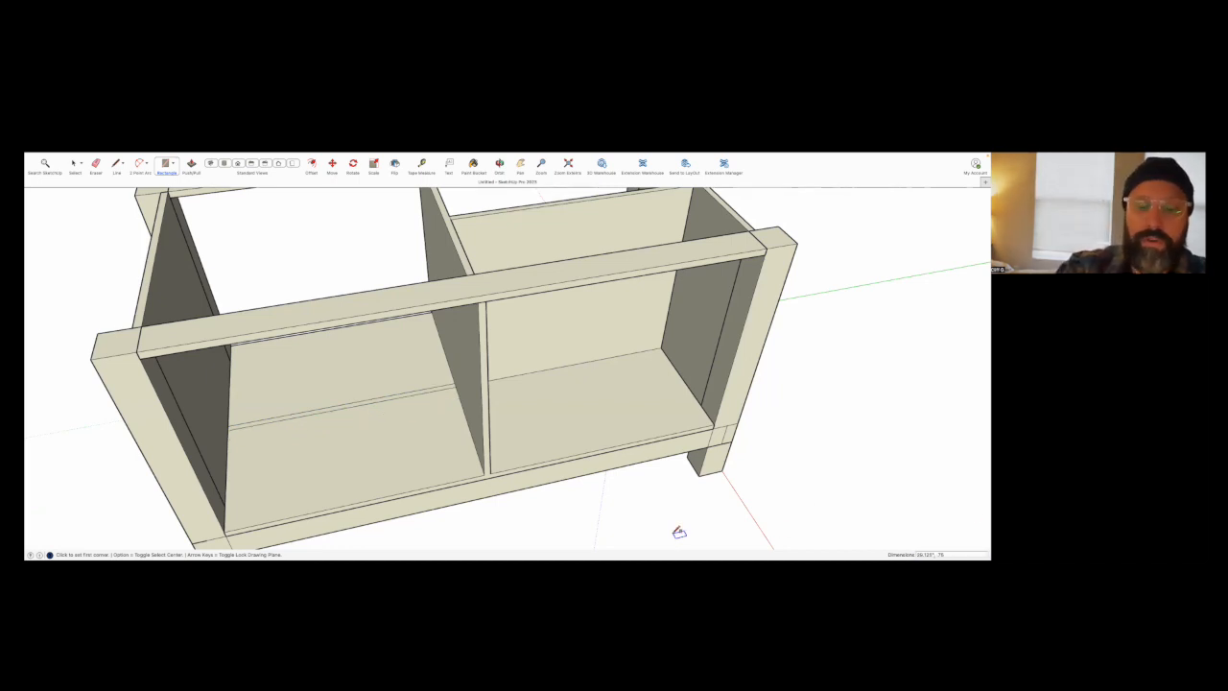
Raise the second partition with Push/Pull to the height of the first one and group the connected bottom panel, divider and partitions.
key("p")
key("space")
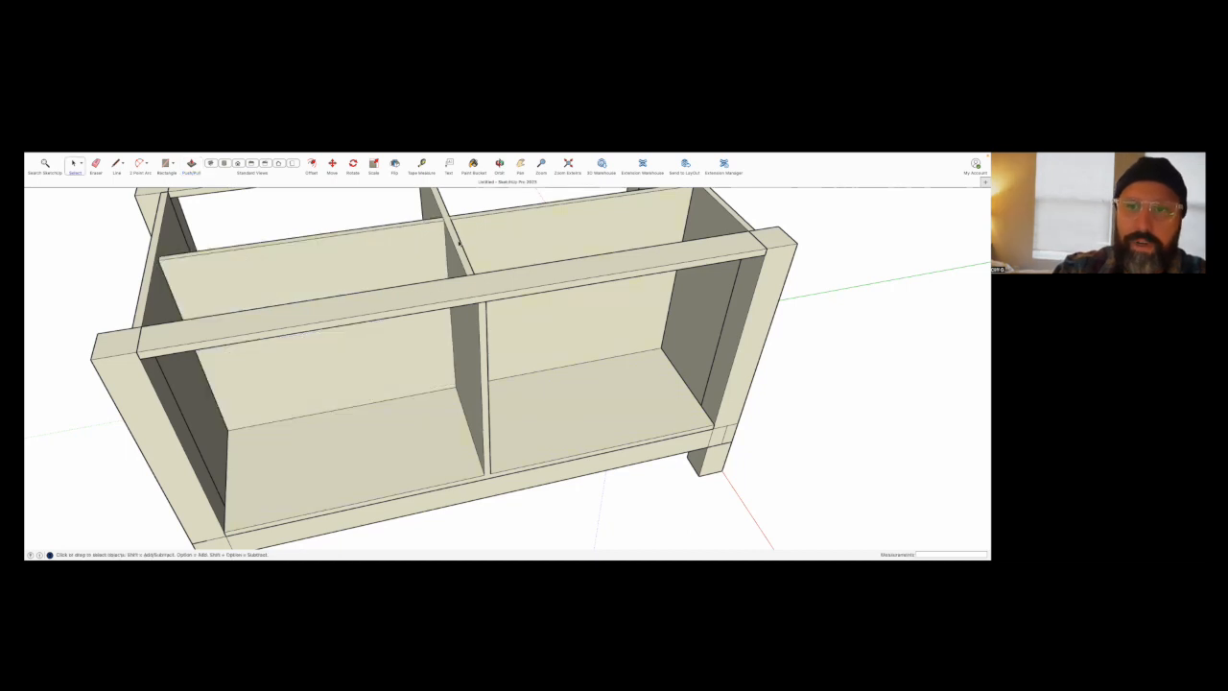
triple_click(459, 243)
right_click(423, 364)
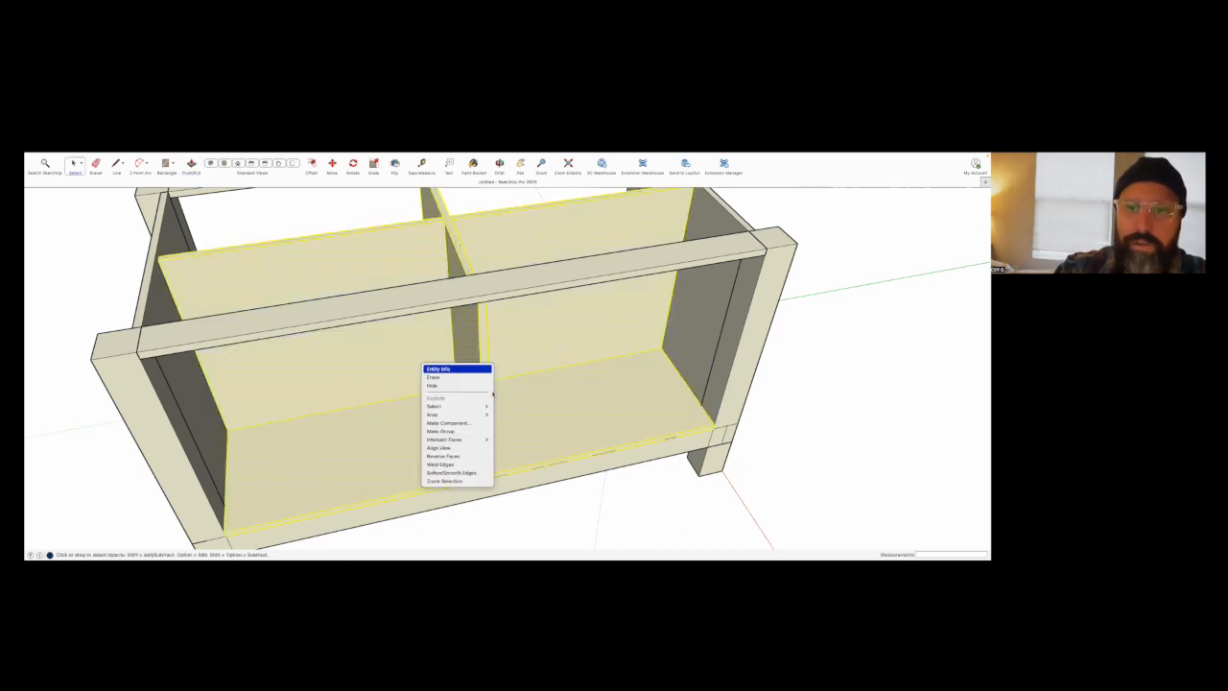
left_click(470, 432)
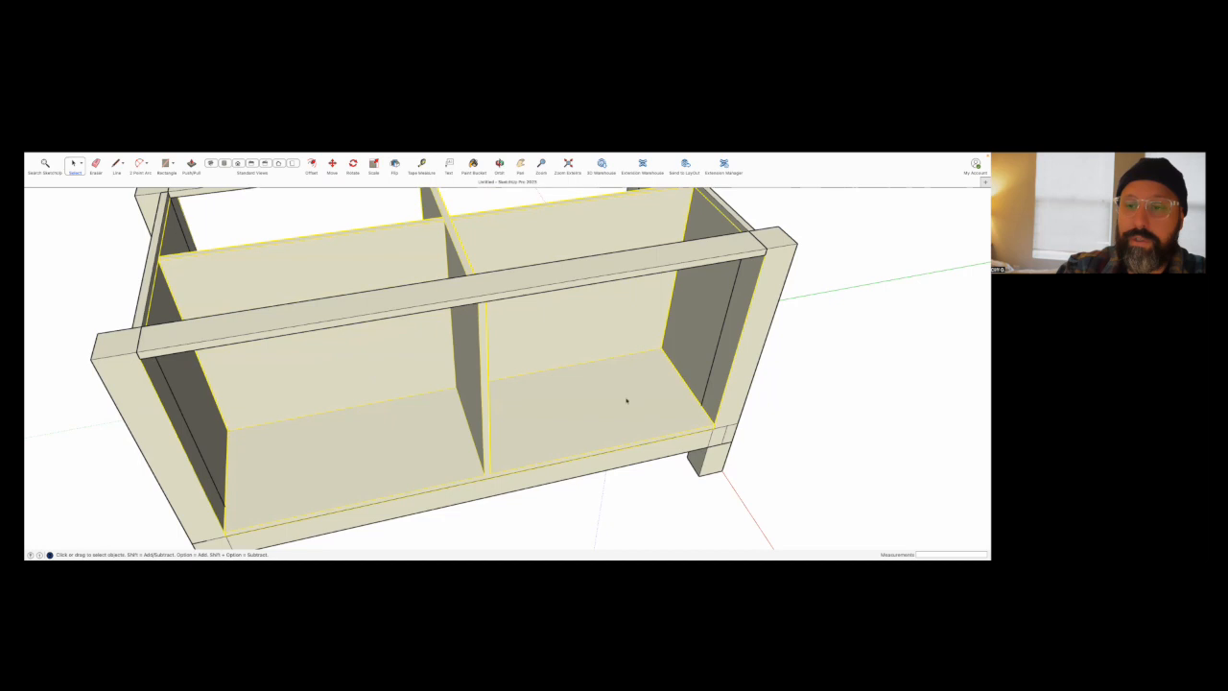
Open the Outliner and rename the new group as center dividers.
left_click(199, 157)
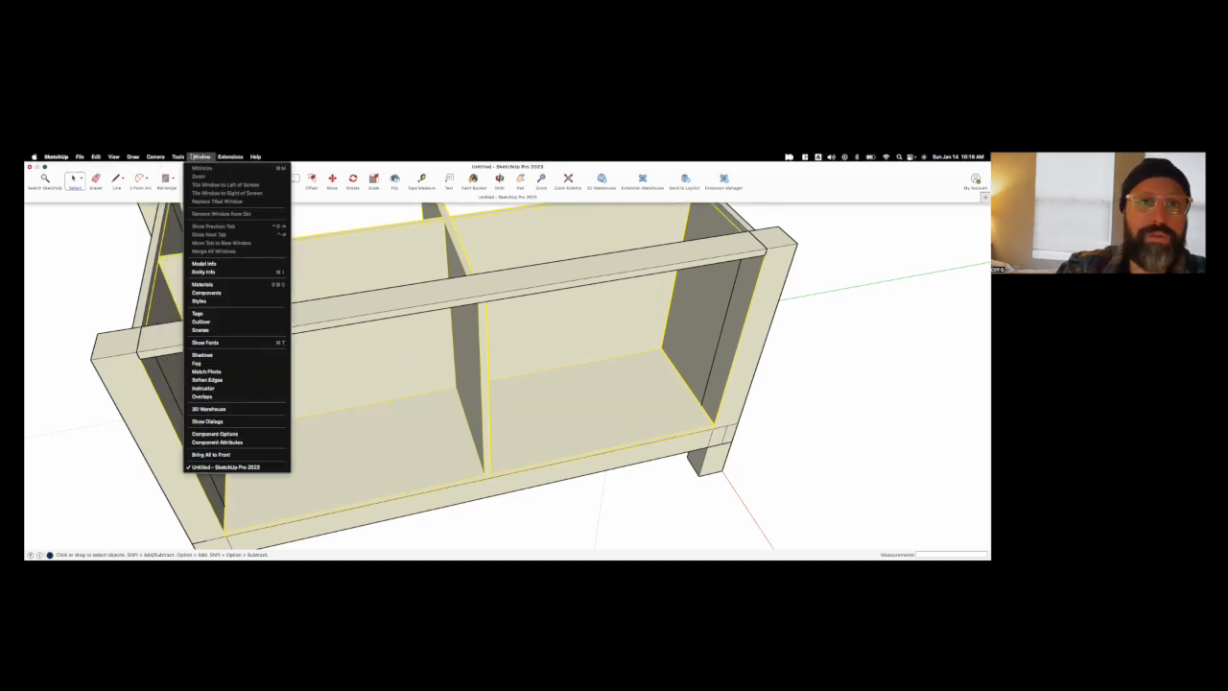
left_click(220, 321)
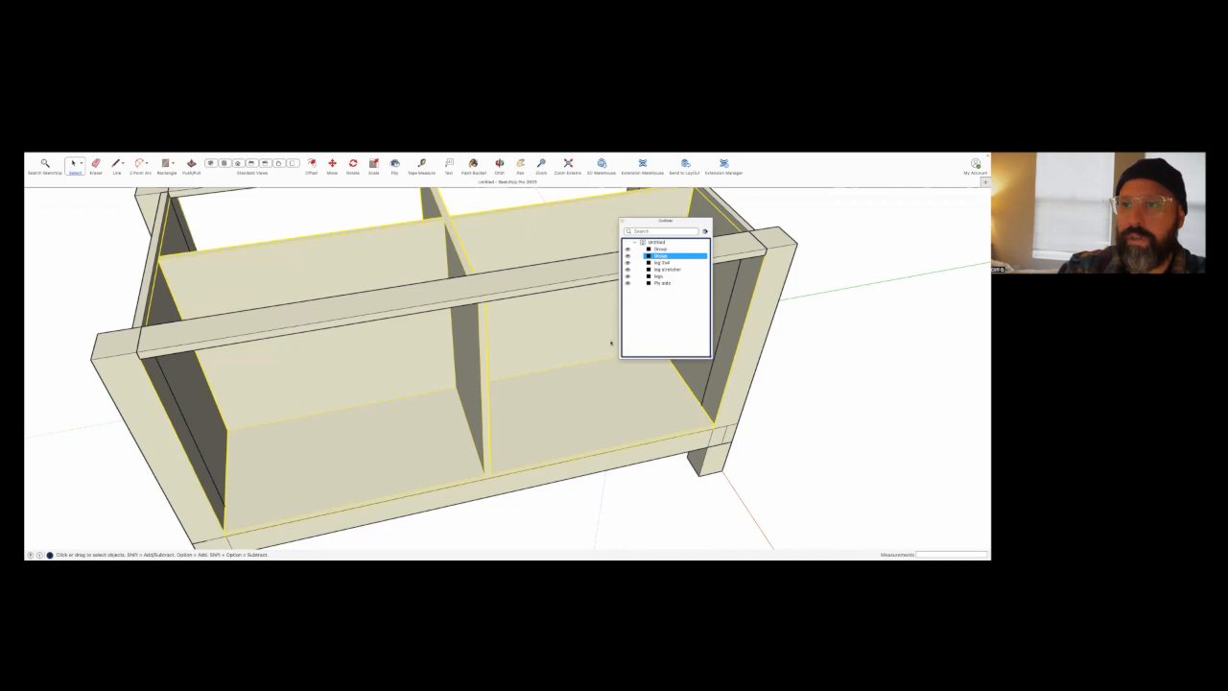
right_click(633, 258)
left_click(701, 406)
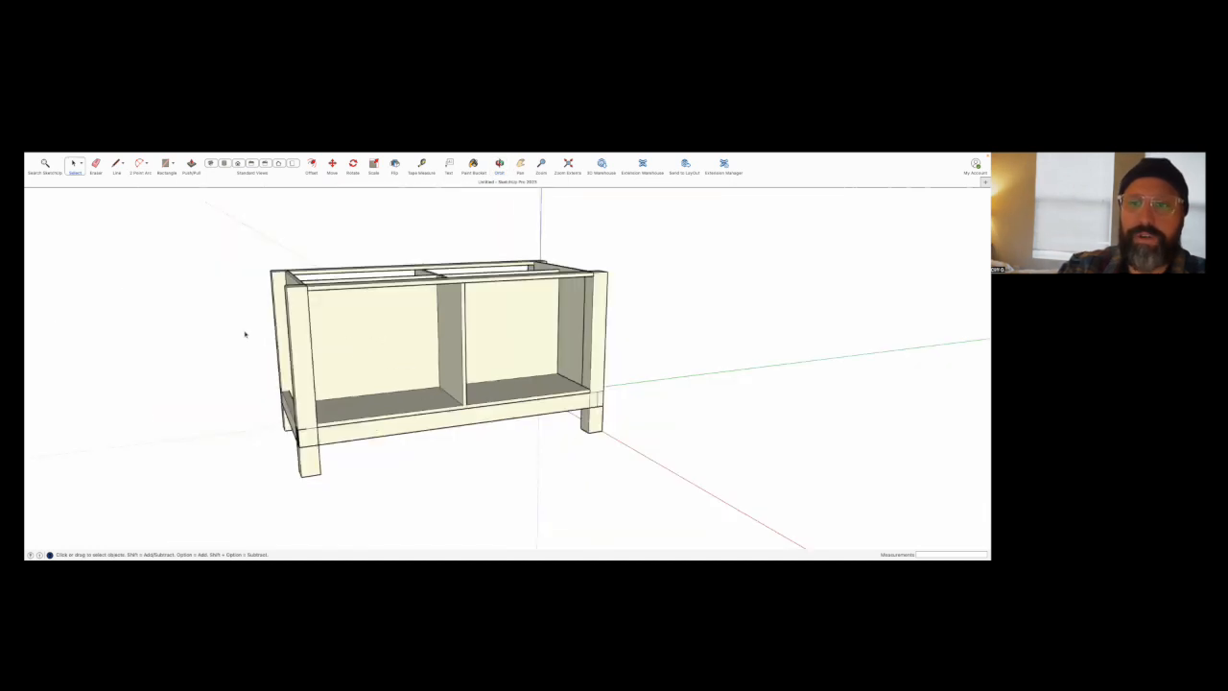
Measure the bay's depth along the divider's base, from the partition to the front edge.
middle_click_drag(787, 316, 781, 341)
middle_click_drag(474, 323, 601, 305)
key("t")
left_click(540, 372)
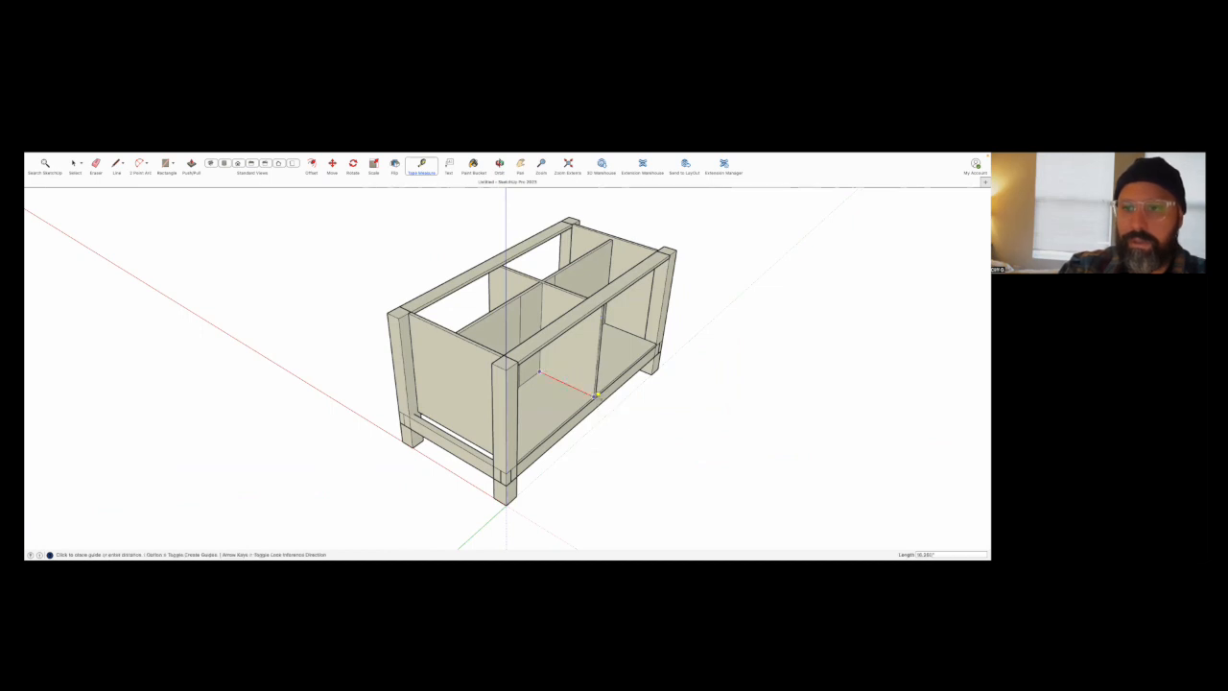
left_click(596, 393)
key("space")
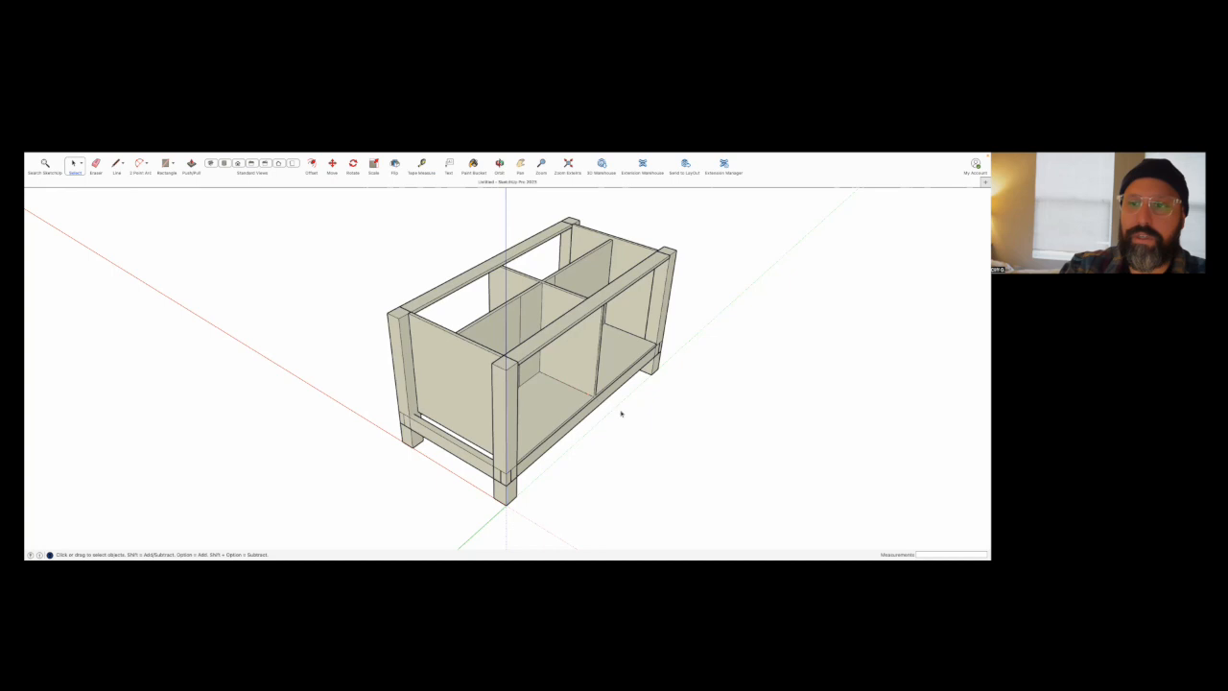
Draw a drawer-front rectangle under the top rail across one bay's opening and extrude it 0.75 inches with Push/Pull.
key("super+2")
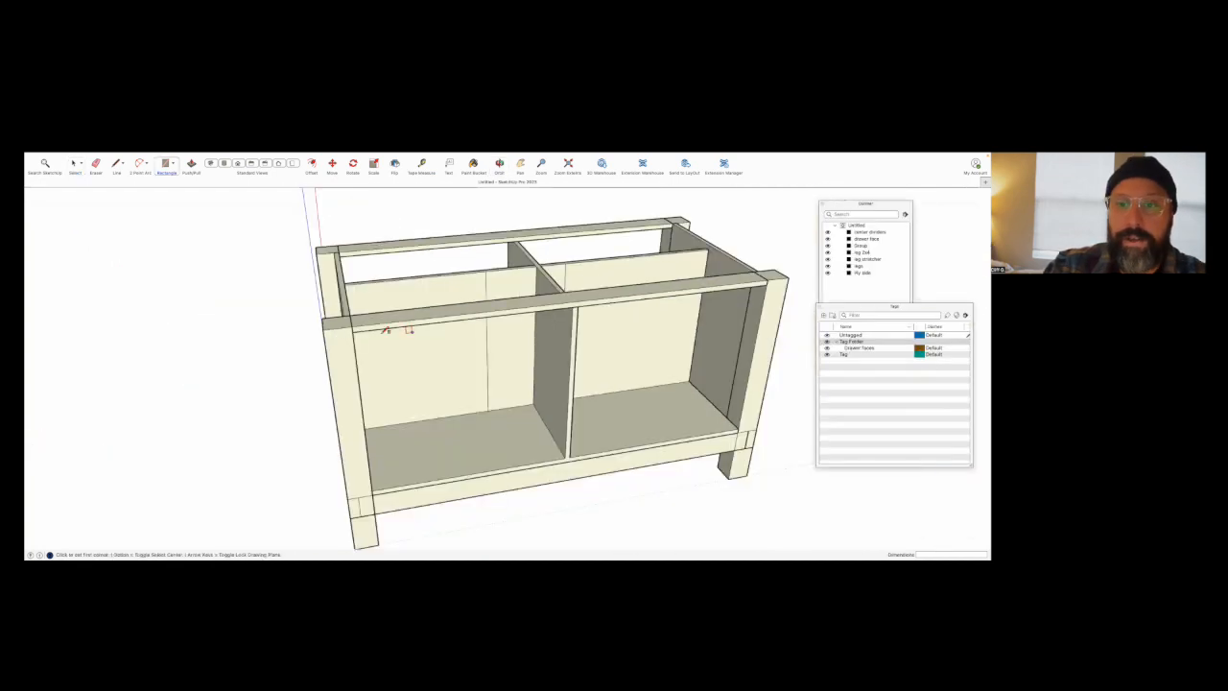
left_click(357, 330)
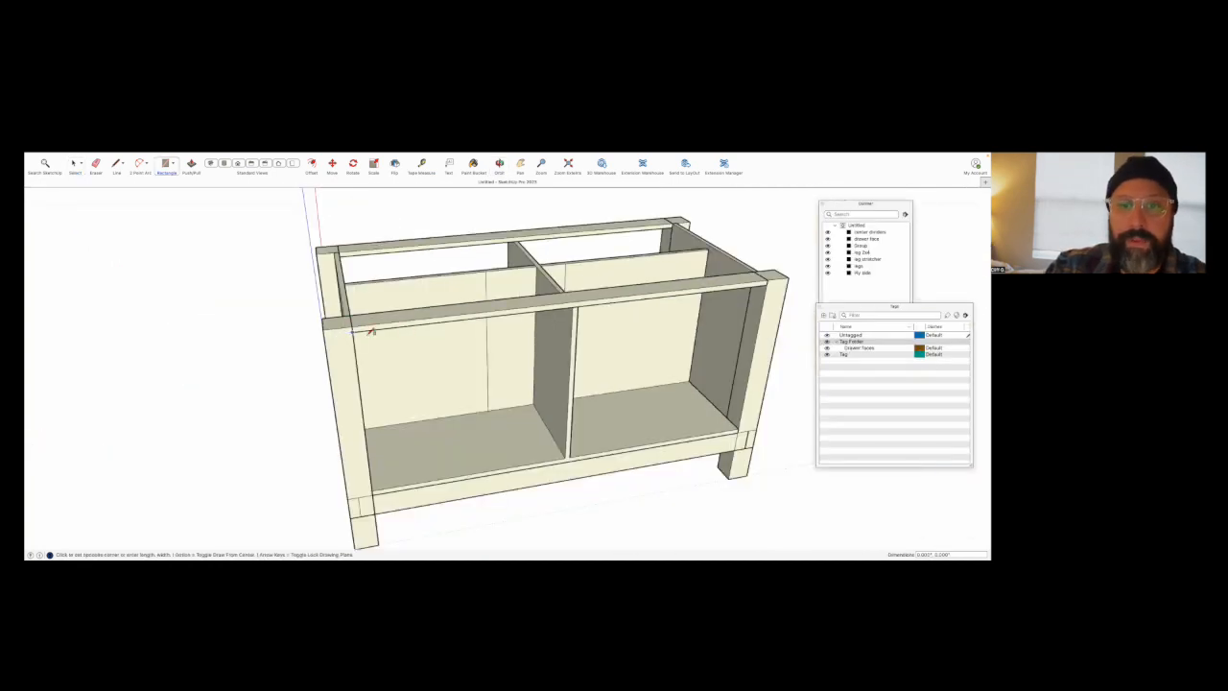
left_click(579, 343)
key("p")
left_click(518, 340)
type(".7")
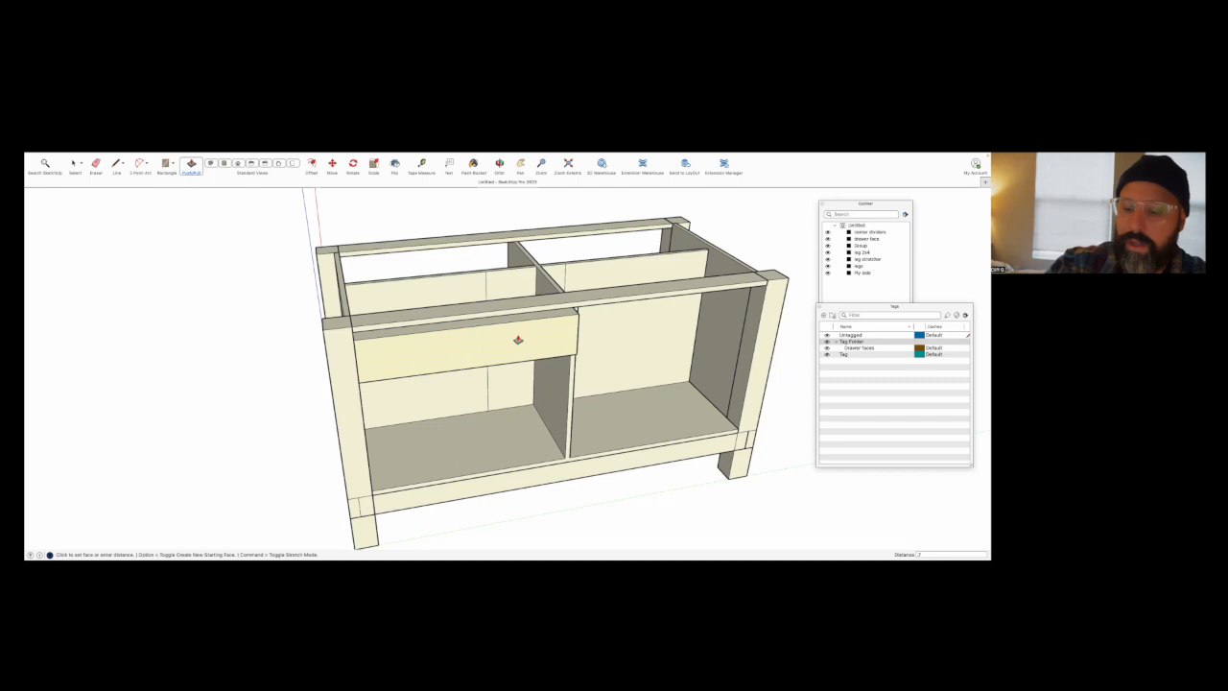
type("5")
key("Return")
Make the extruded drawer front into a group.
key("space")
right_click(517, 336)
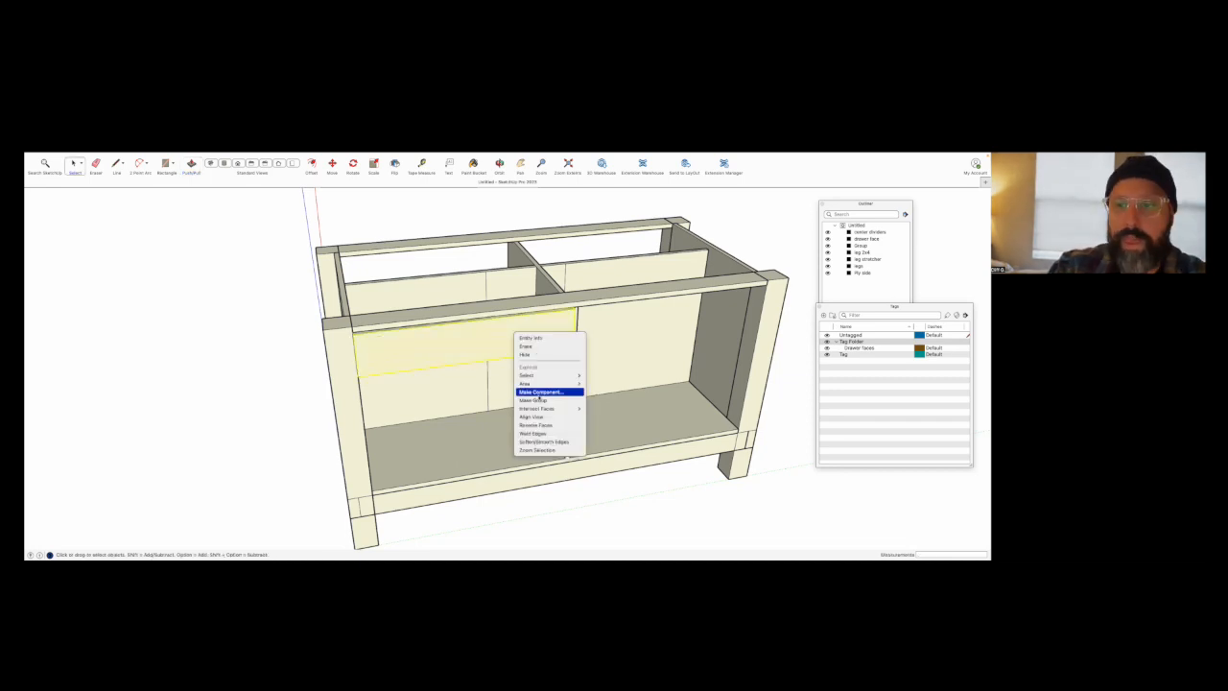
left_click(530, 338)
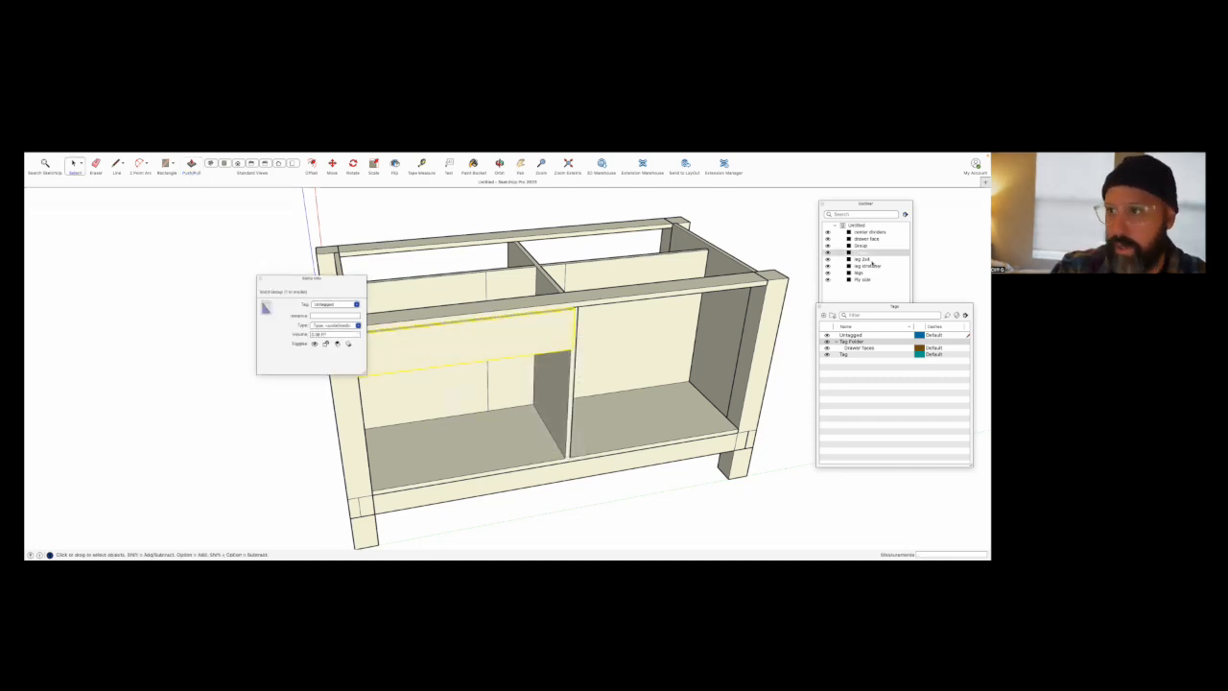
Open the drawer front's group for editing and copy all its geometry across into the neighbouring bay's opening.
double_click(863, 250)
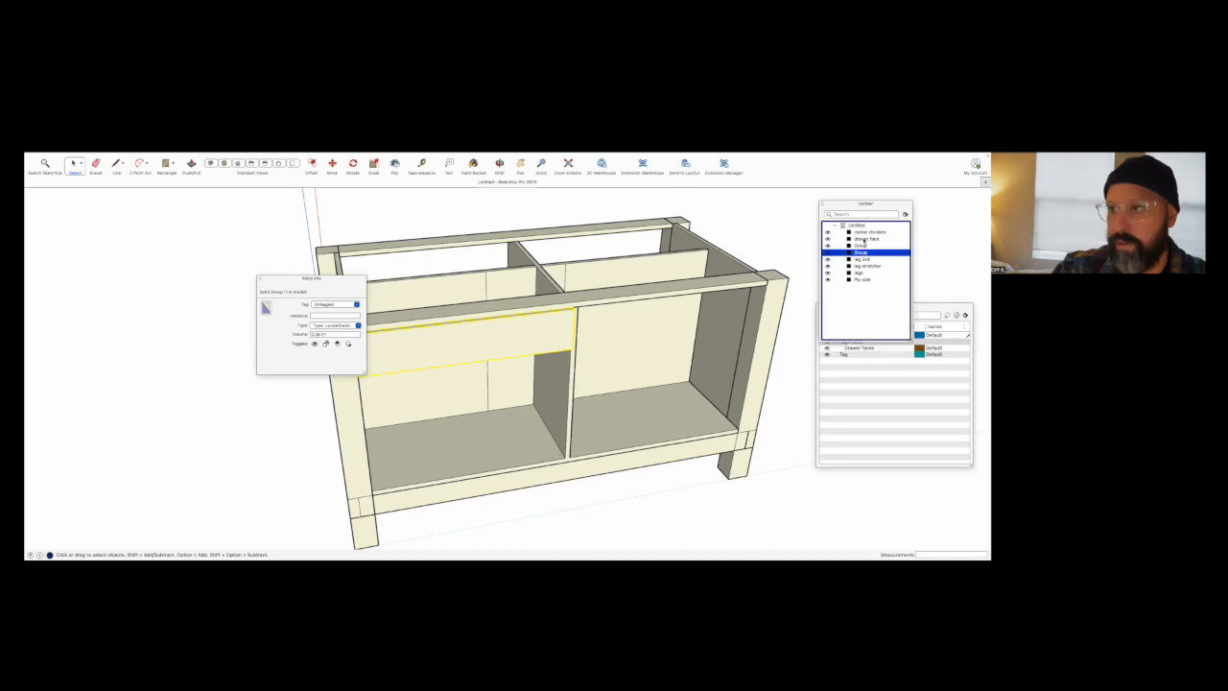
key("super+a")
key("m")
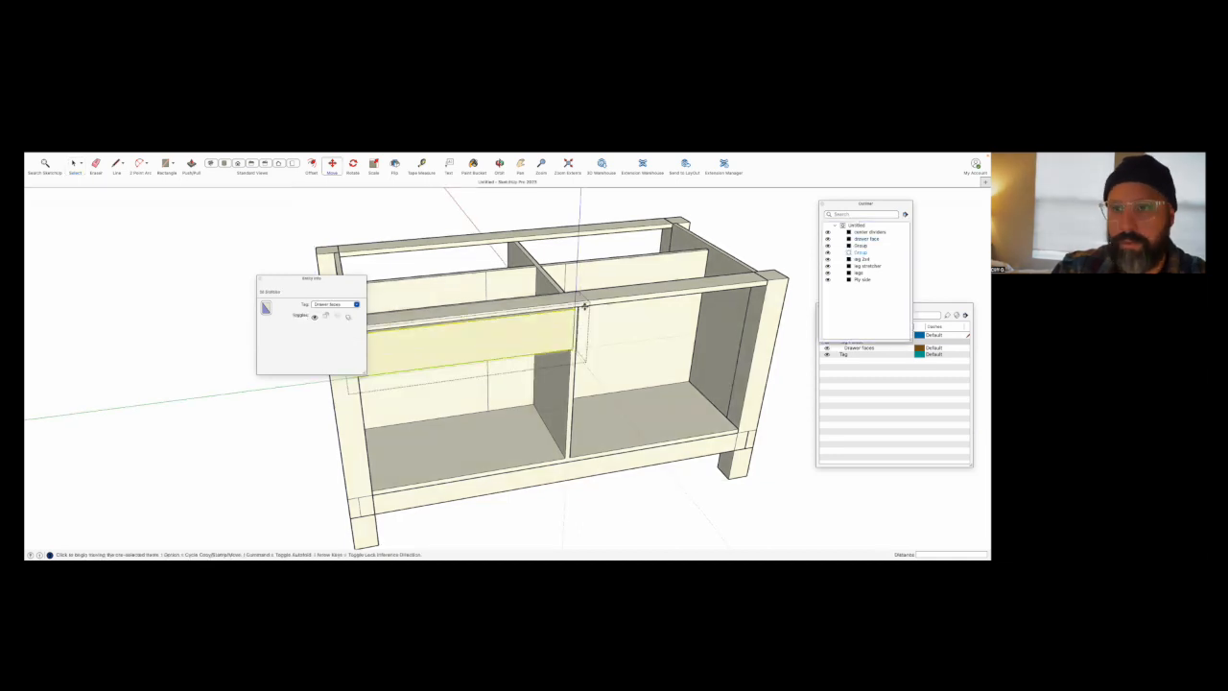
scroll(574, 306, "up", 3)
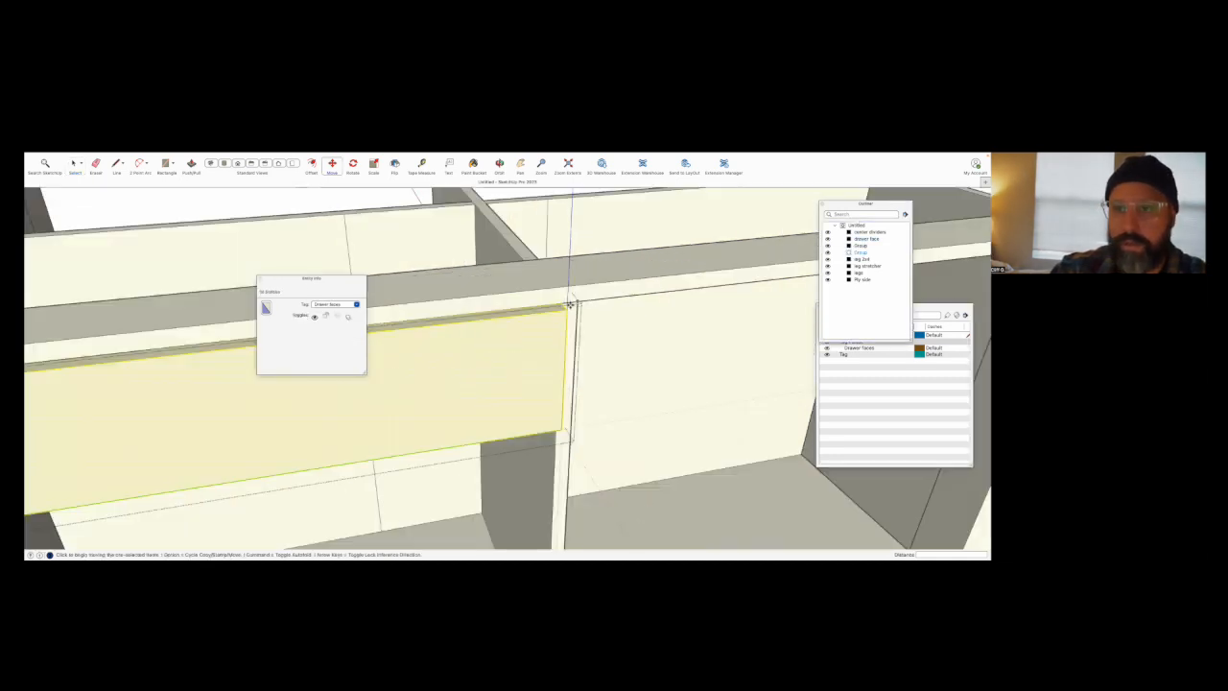
left_click(563, 303)
scroll(463, 333, "down", 3)
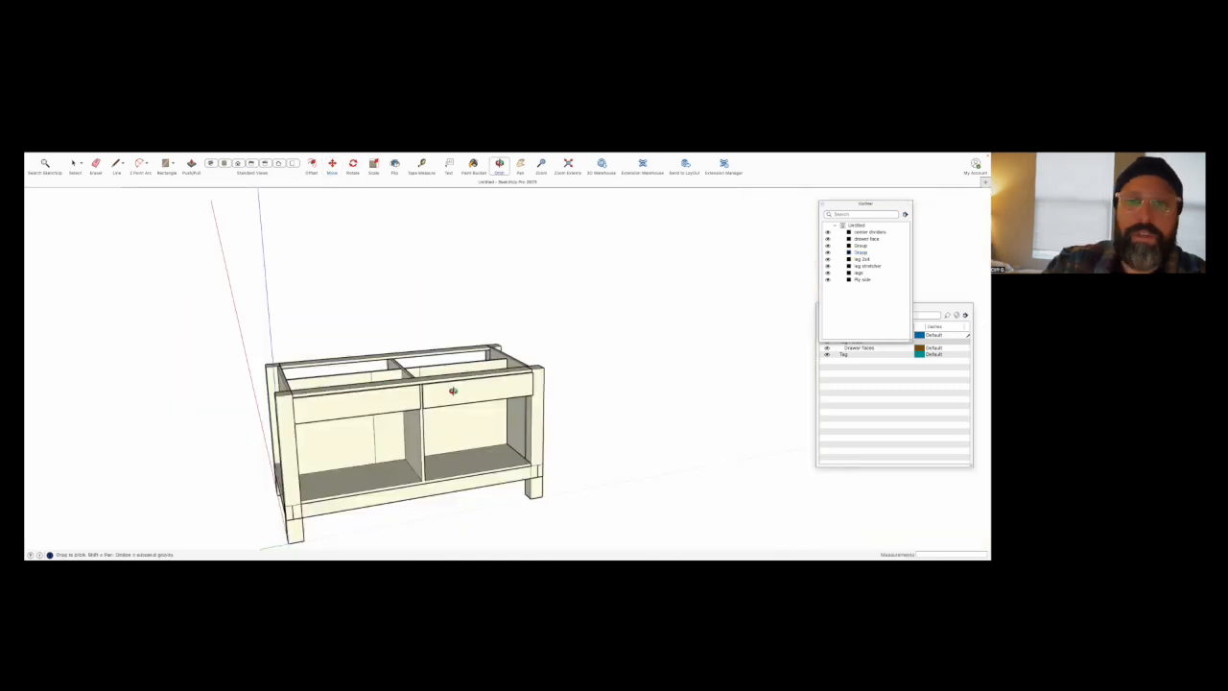
On the cabinet's opposite side, draw a narrow shelf profile on the inner face of the end panel and set its height to 0.75 inches.
middle_click_drag(454, 392, 306, 396)
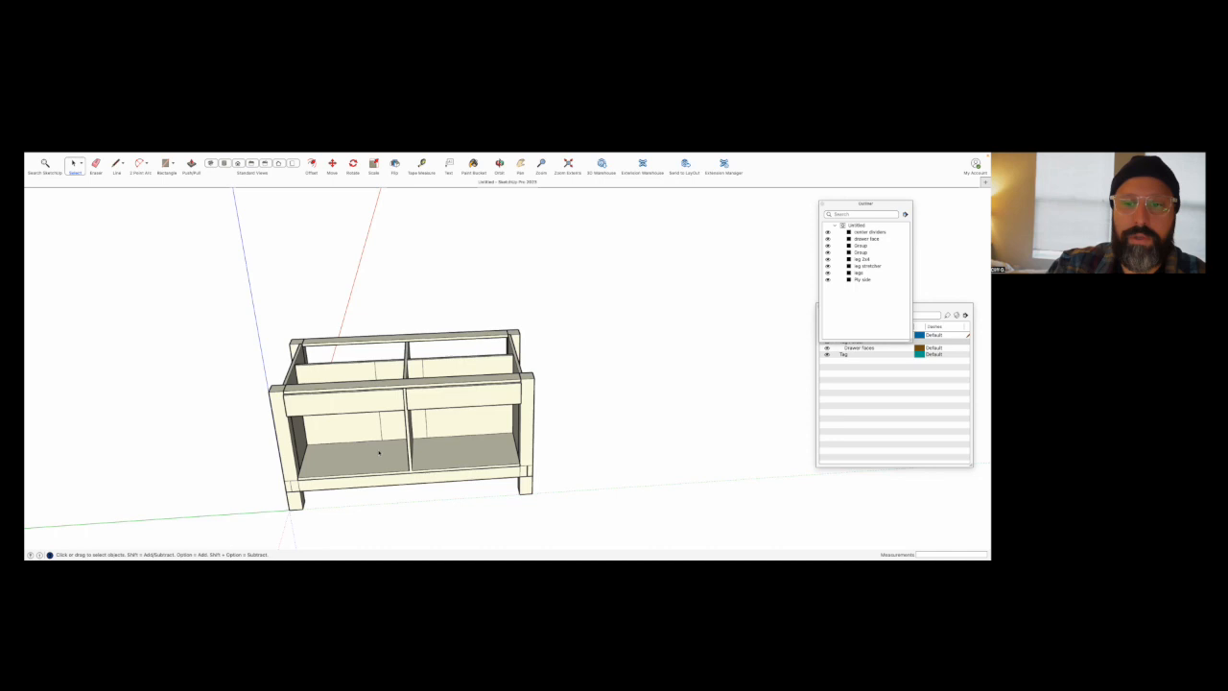
middle_click_drag(468, 447, 478, 420)
scroll(477, 421, "up", 5)
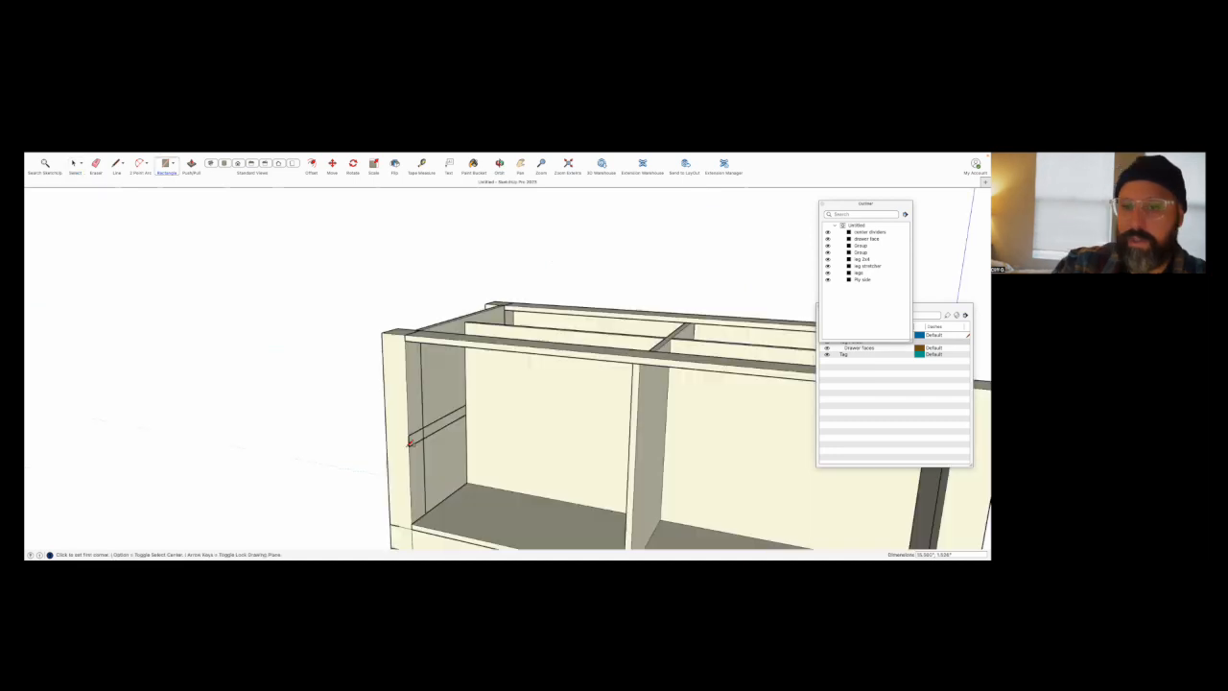
key("r")
key("Return")
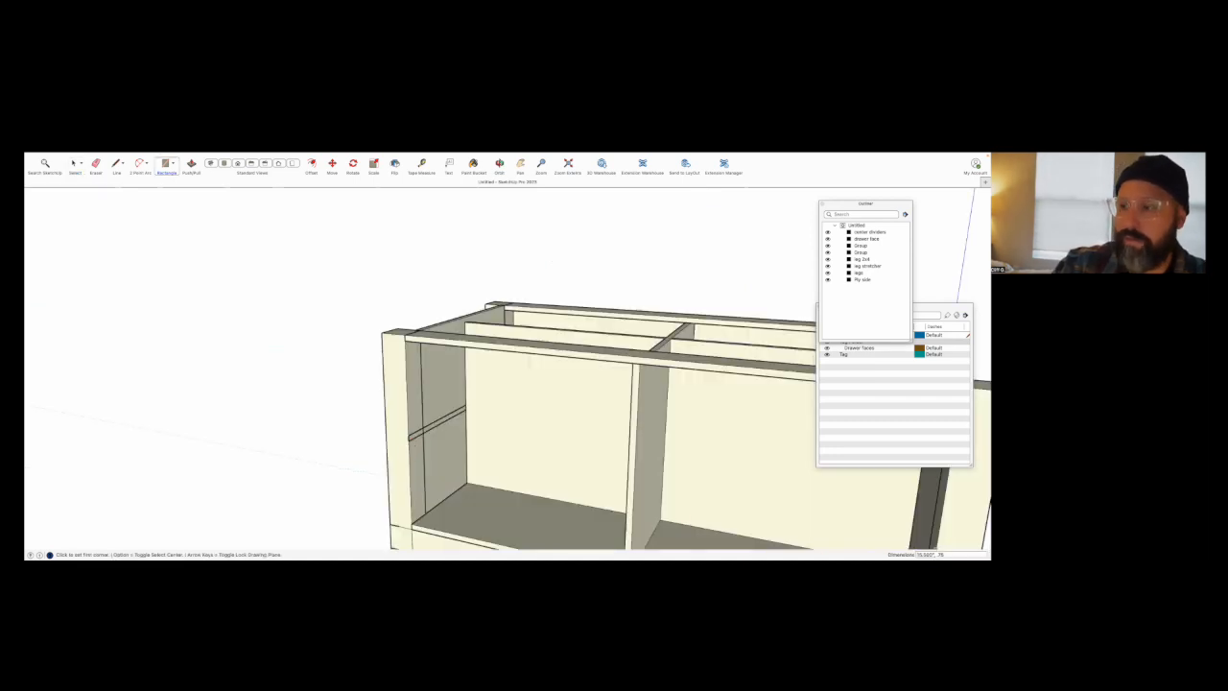
Extrude the shelf profile with Push/Pull through both bays to the opposite end panel.
key("p")
left_click(413, 439)
scroll(508, 452, "down", 5)
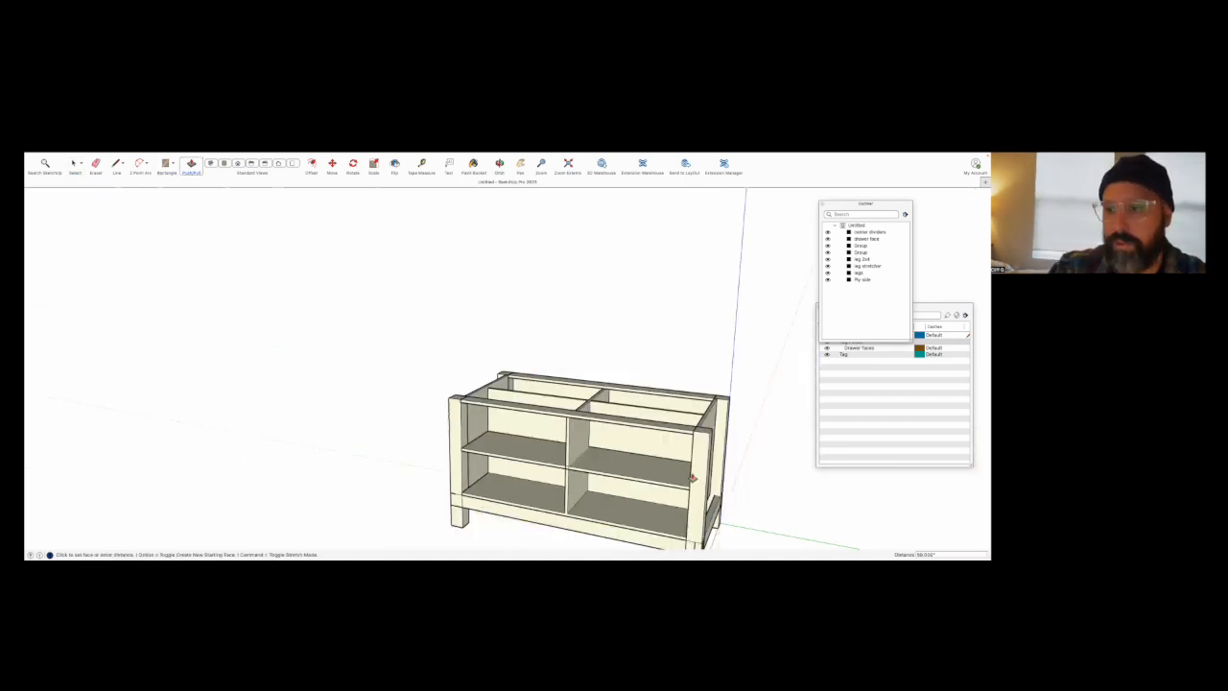
left_click(726, 482)
Make the extruded shelf spanning both bays into a group and name the group "shelf".
key("space")
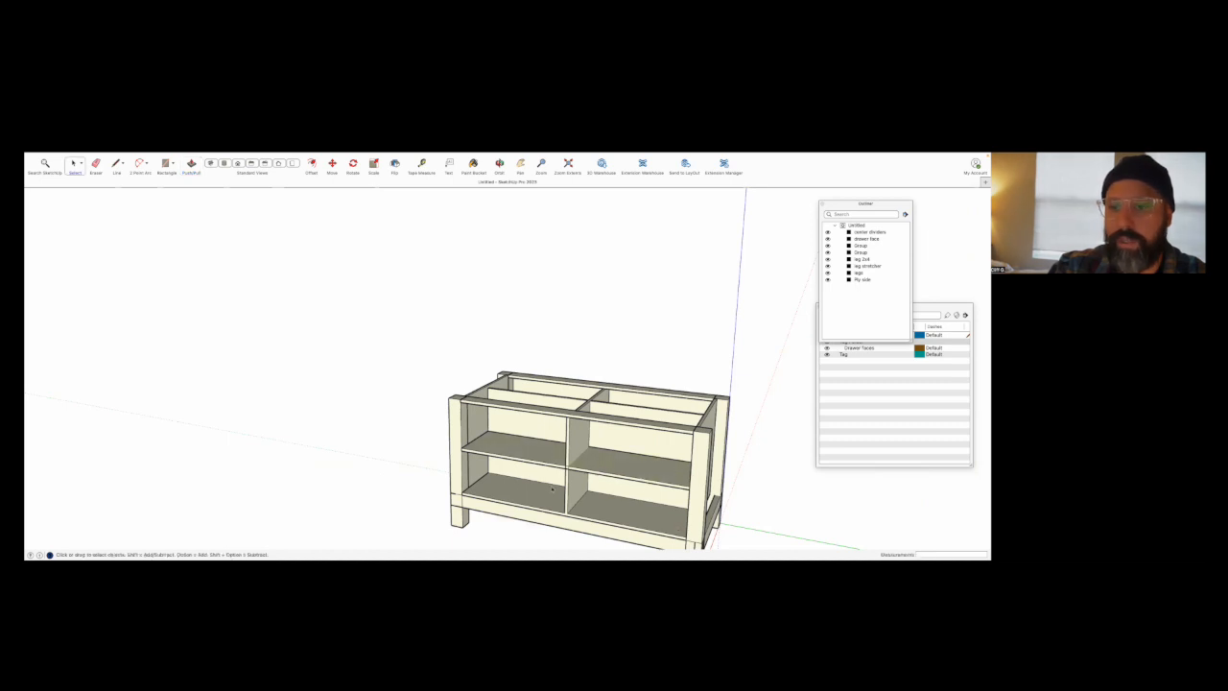
right_click(521, 438)
left_click(539, 503)
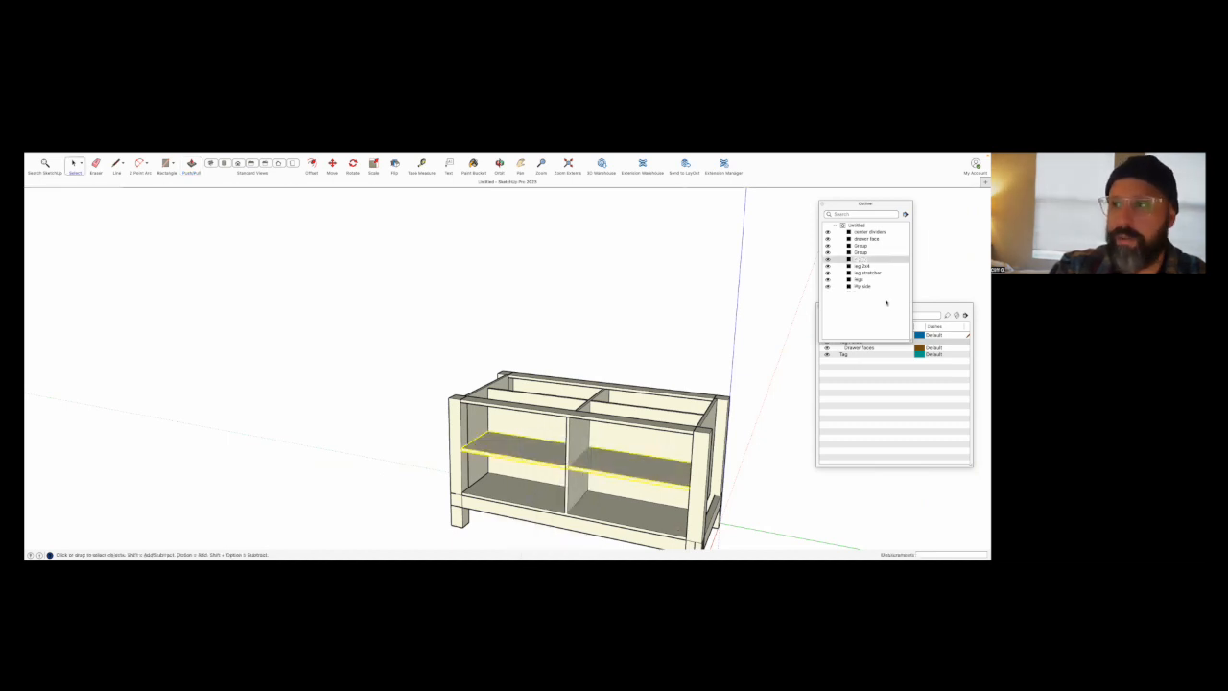
right_click(866, 264)
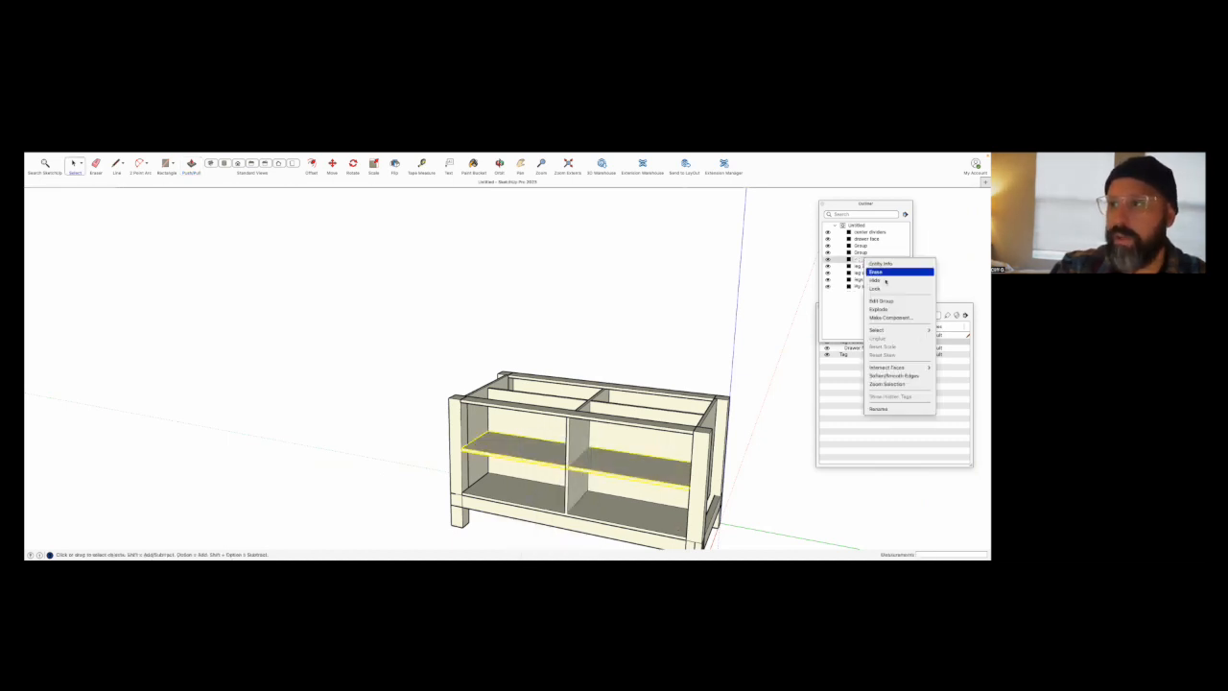
left_click(915, 411)
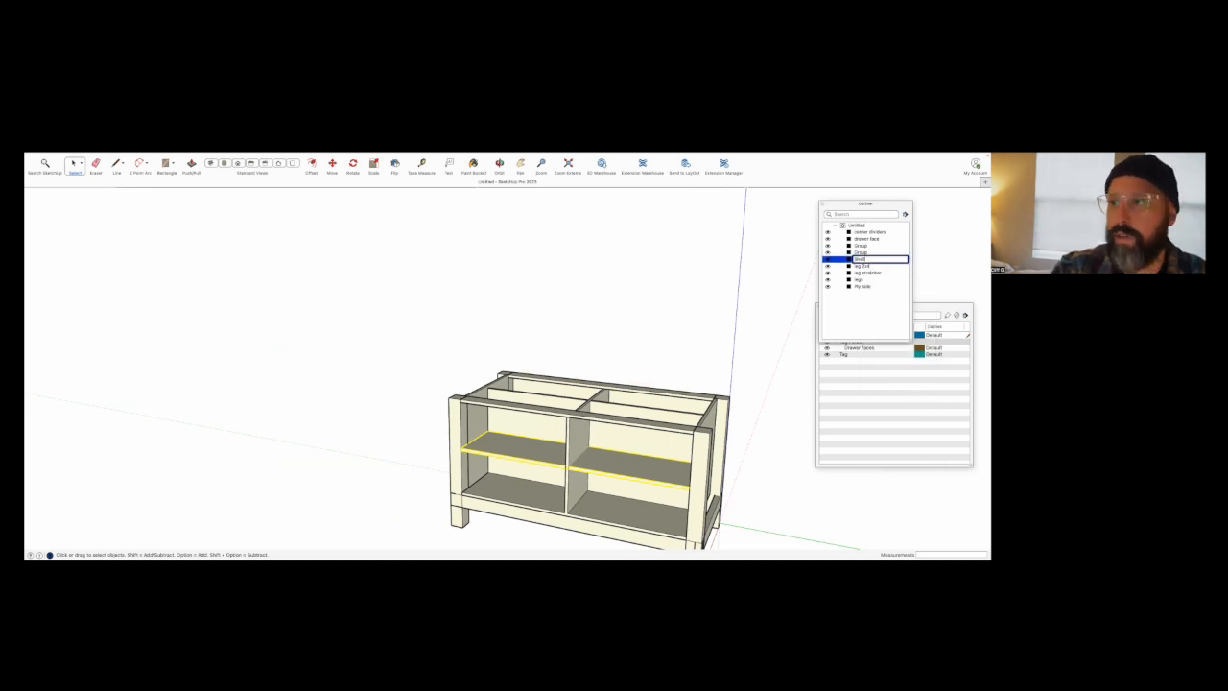
key("Return")
Draw a rectangle over the cabinet's open top, spanning between diagonally opposite outer corners of the frame.
scroll(442, 304, "down", 4)
scroll(601, 411, "up", 5)
mouse_move(371, 298)
middle_mouse_down()
mouse_move(397, 387)
mouse_move(378, 394)
mouse_move(370, 317)
middle_mouse_up()
key("r")
left_click(358, 260)
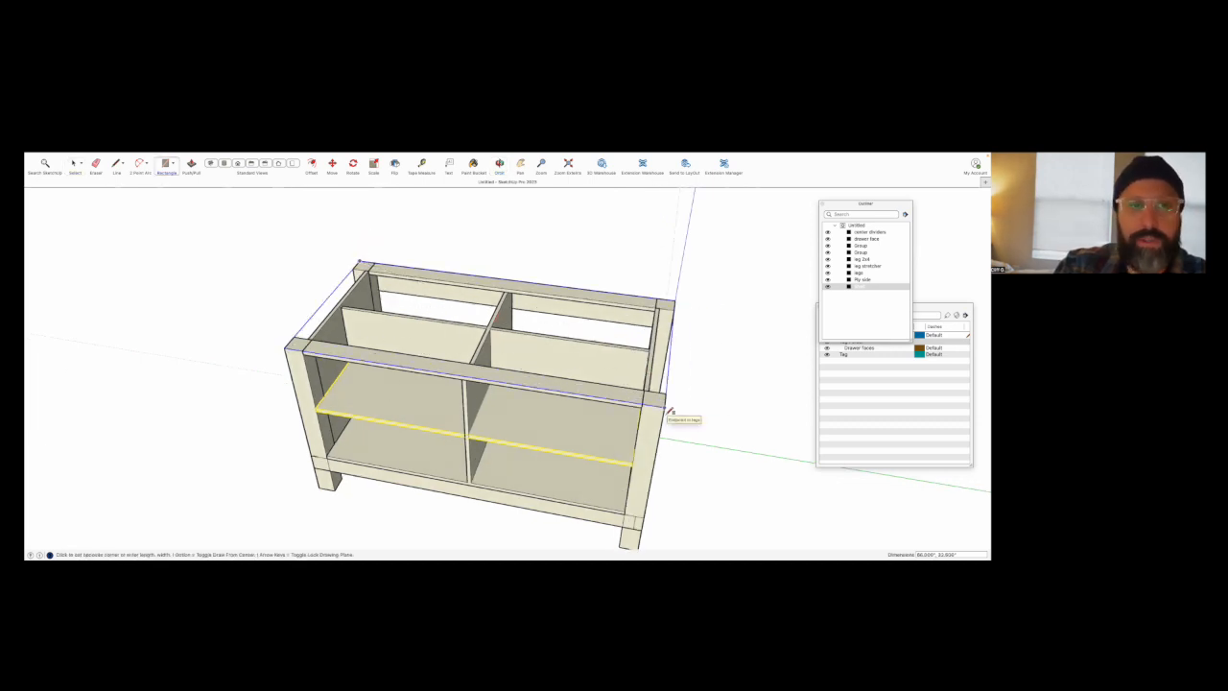
left_click(670, 409)
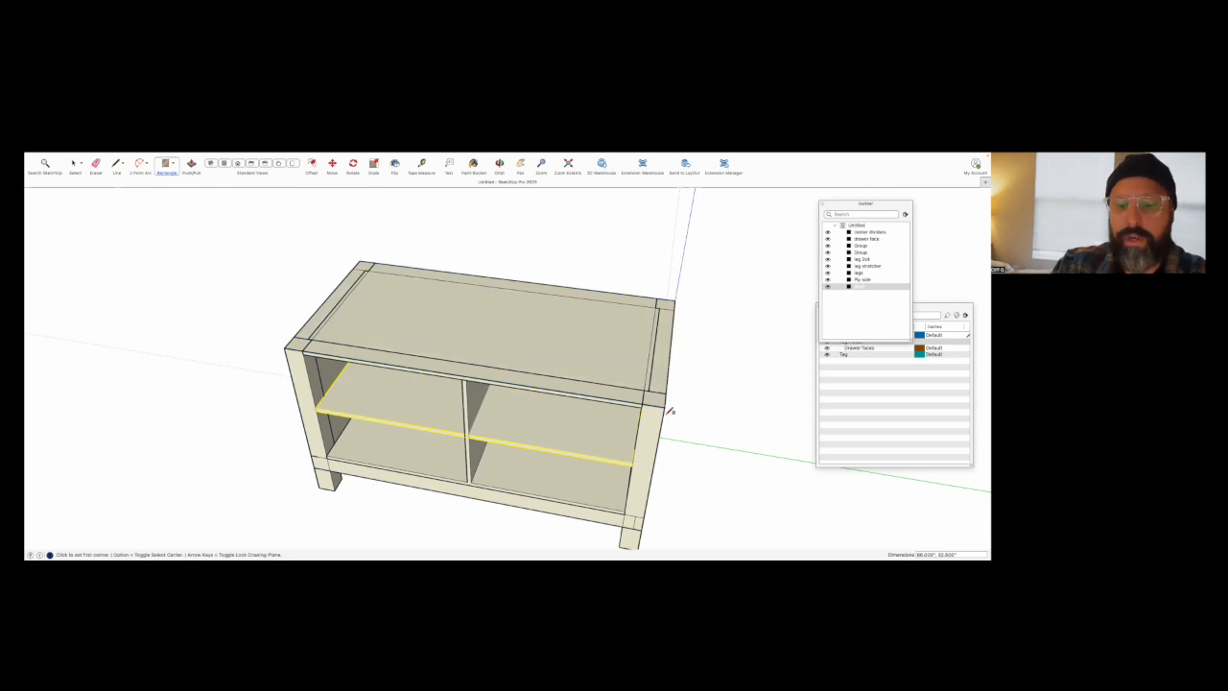
Extrude the top rectangle upward with Push/Pull into a thin tabletop slab covering the whole cabinet.
key("p")
left_click(540, 340)
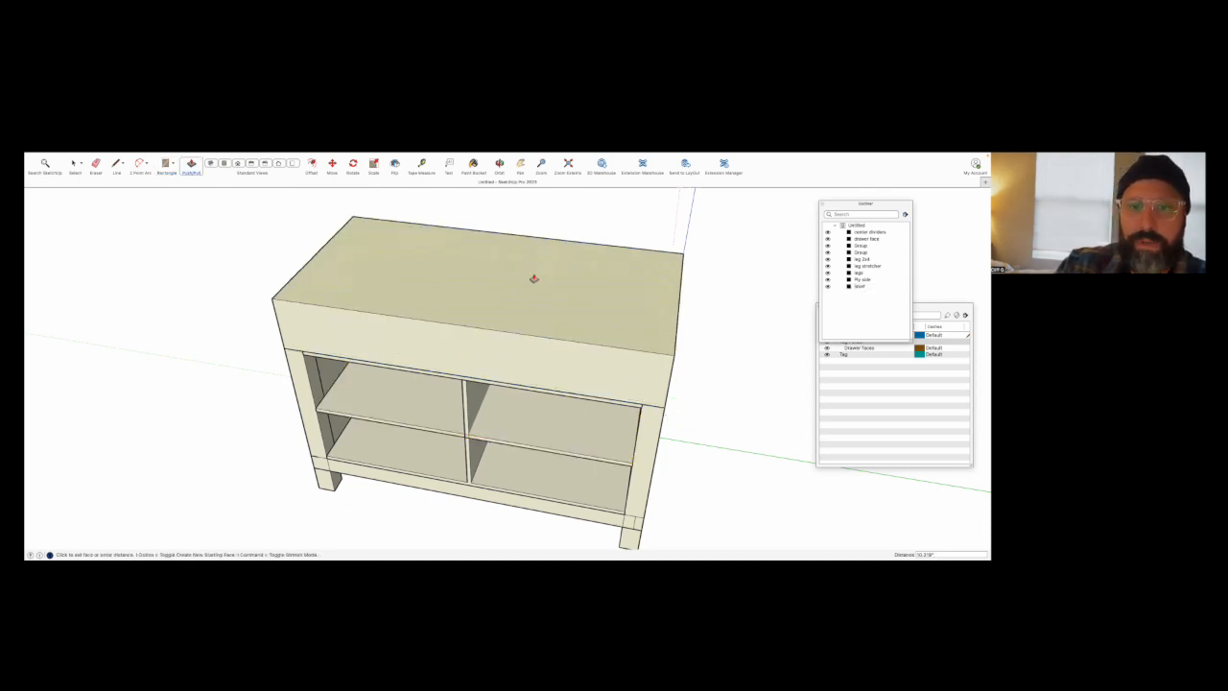
left_click(498, 319)
key("space")
middle_click_drag(712, 364, 445, 313)
scroll(494, 381, "down", 5)
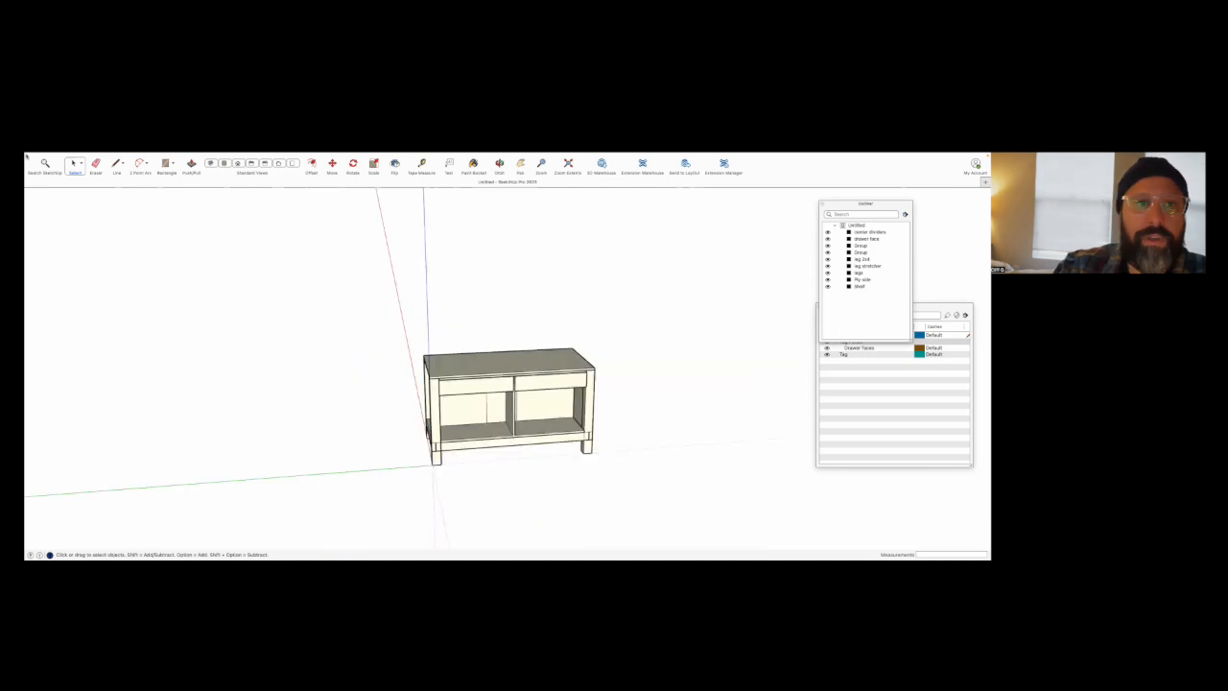
Save the model as "CNC workbench" in the Documents folder as a SketchUp model.
left_click(79, 156)
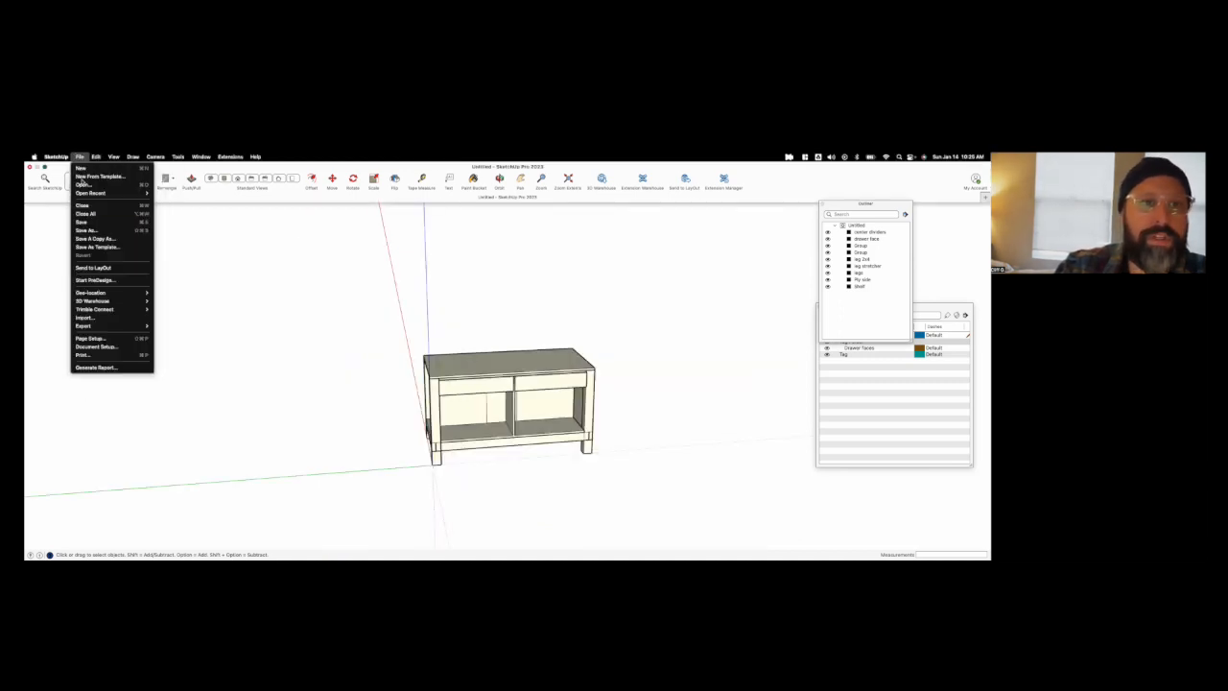
left_click(81, 222)
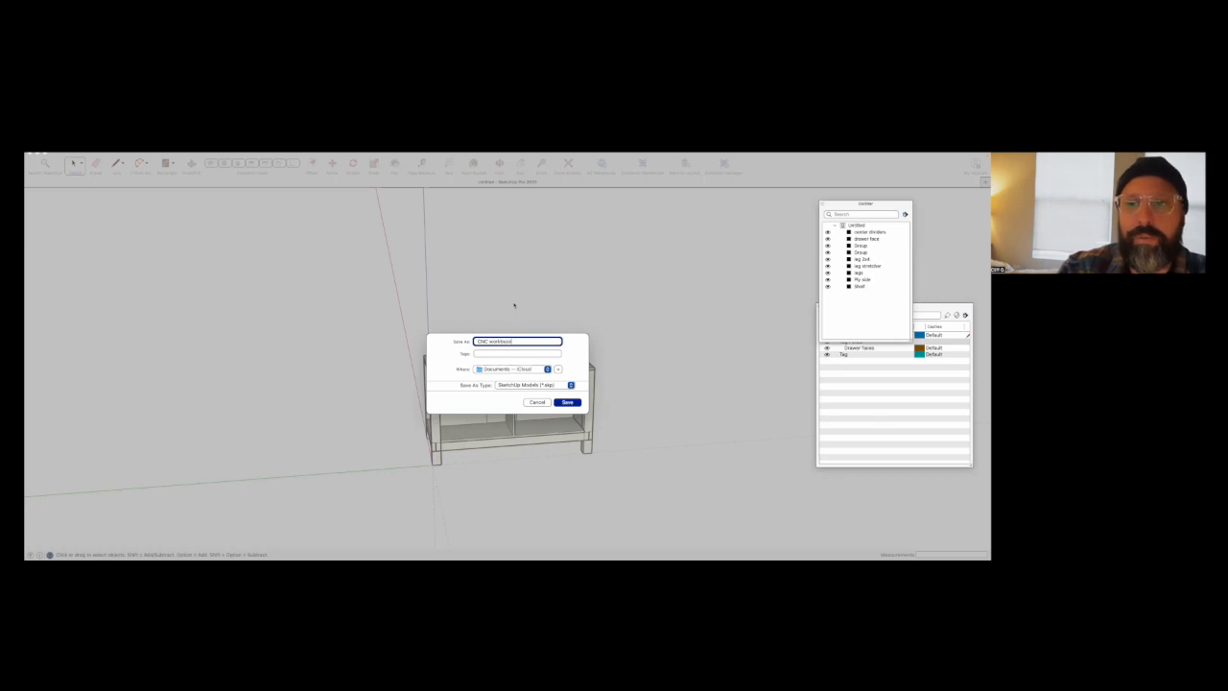
key("Return")
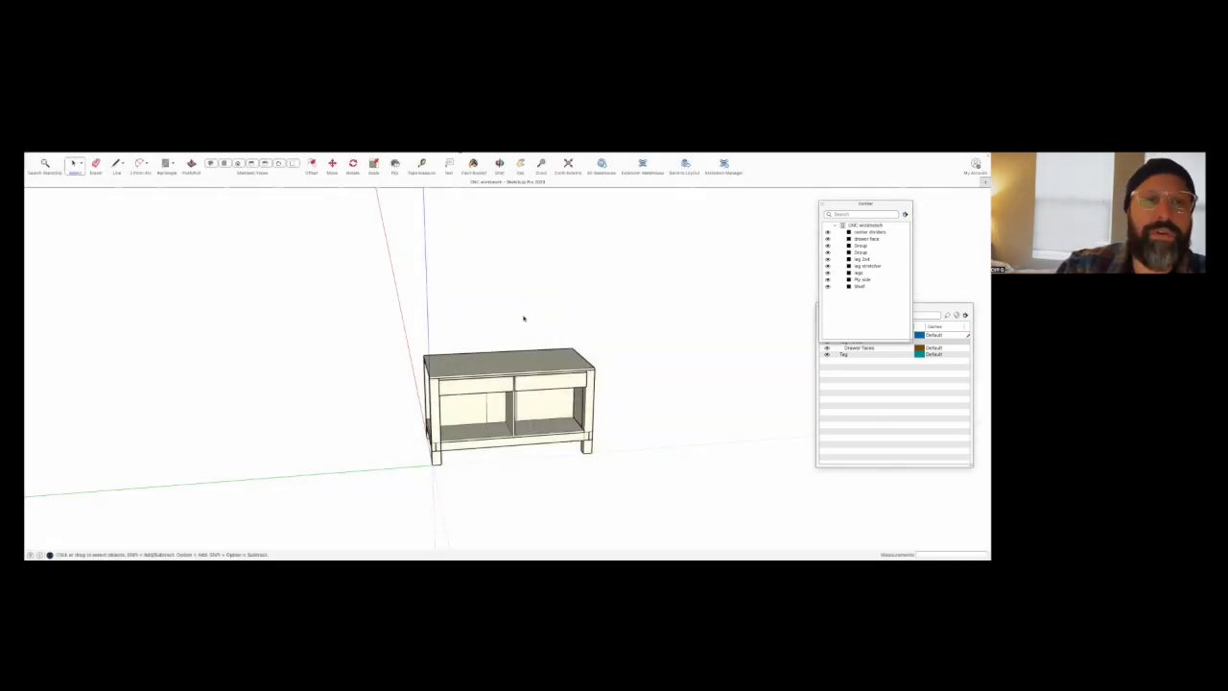